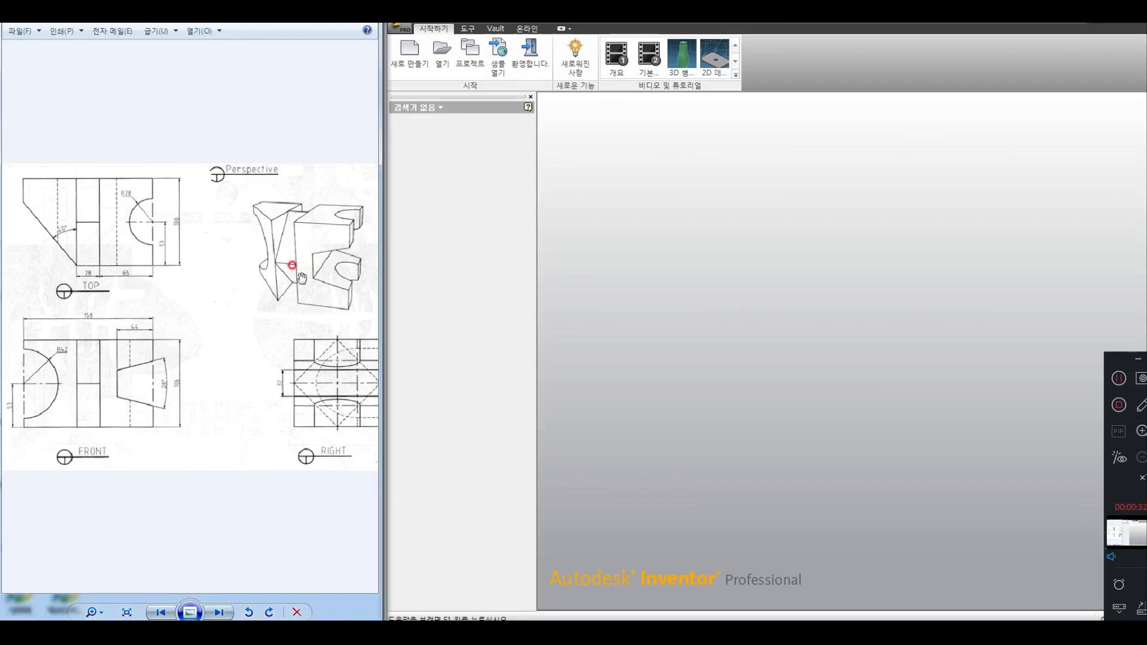
Step: Create a new part from the metric Standard (mm) template and start a 2D sketch
click(411, 55)
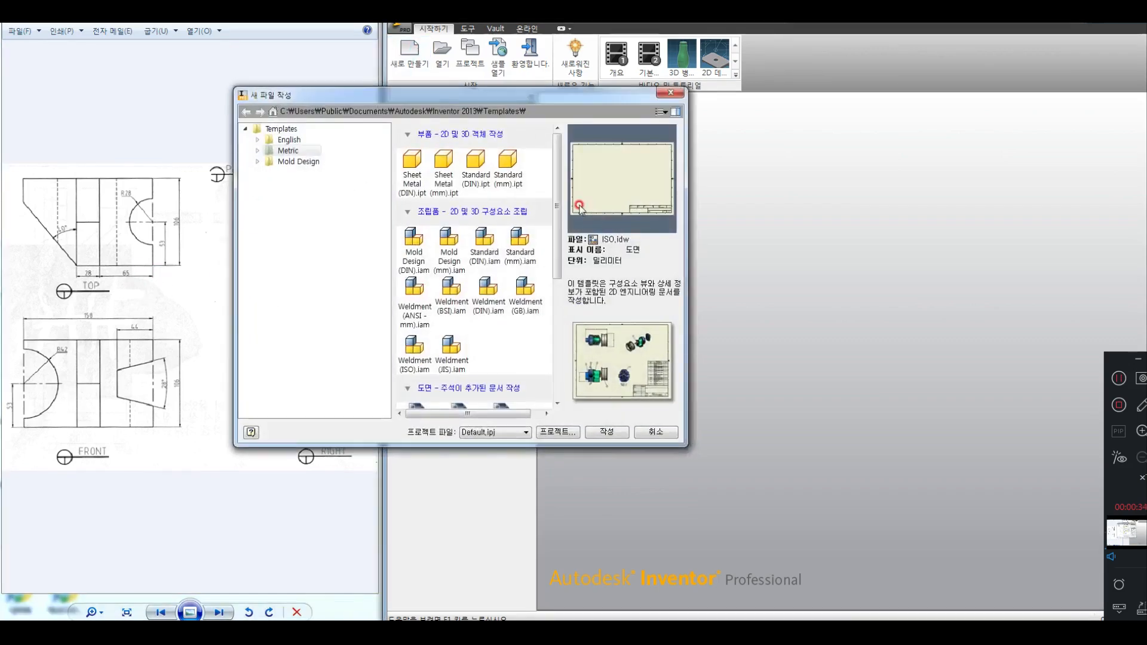
double_click(531, 168)
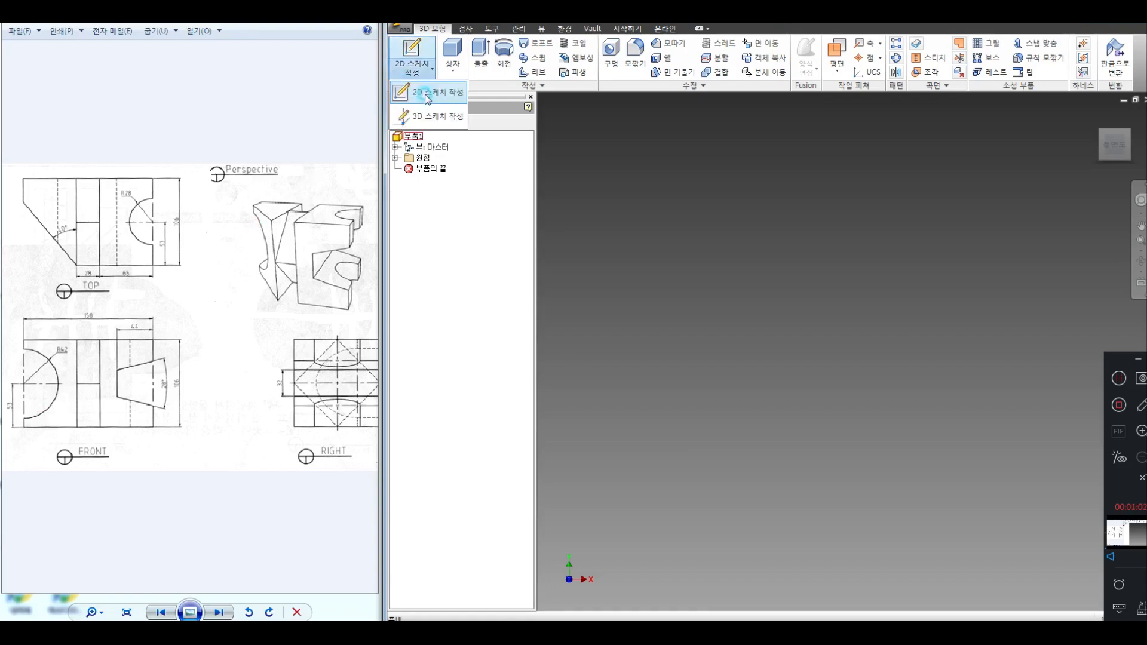
click(412, 50)
click(751, 183)
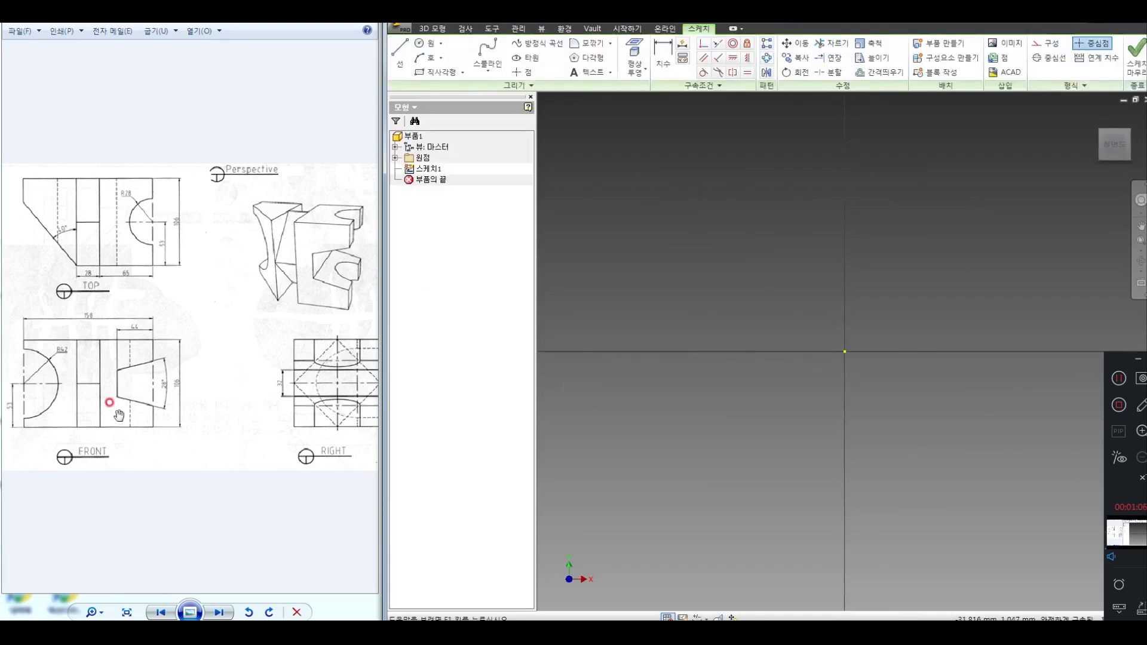
Step: Sketch a two-point rectangle enclosing the sketch origin, as the outline of the drawing's FRONT view
click(71, 392)
scroll(81, 404, up, 3)
mouse_move(92, 401)
mouse_down()
mouse_move(225, 361)
mouse_move(184, 324)
mouse_up()
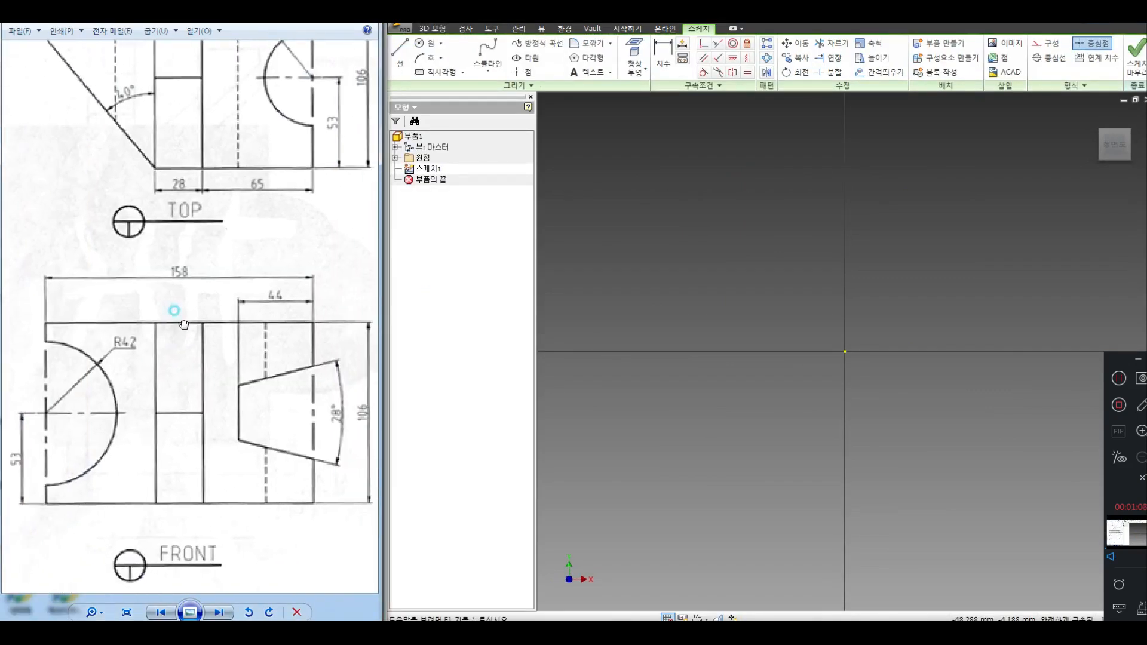
scroll(193, 330, down, 1)
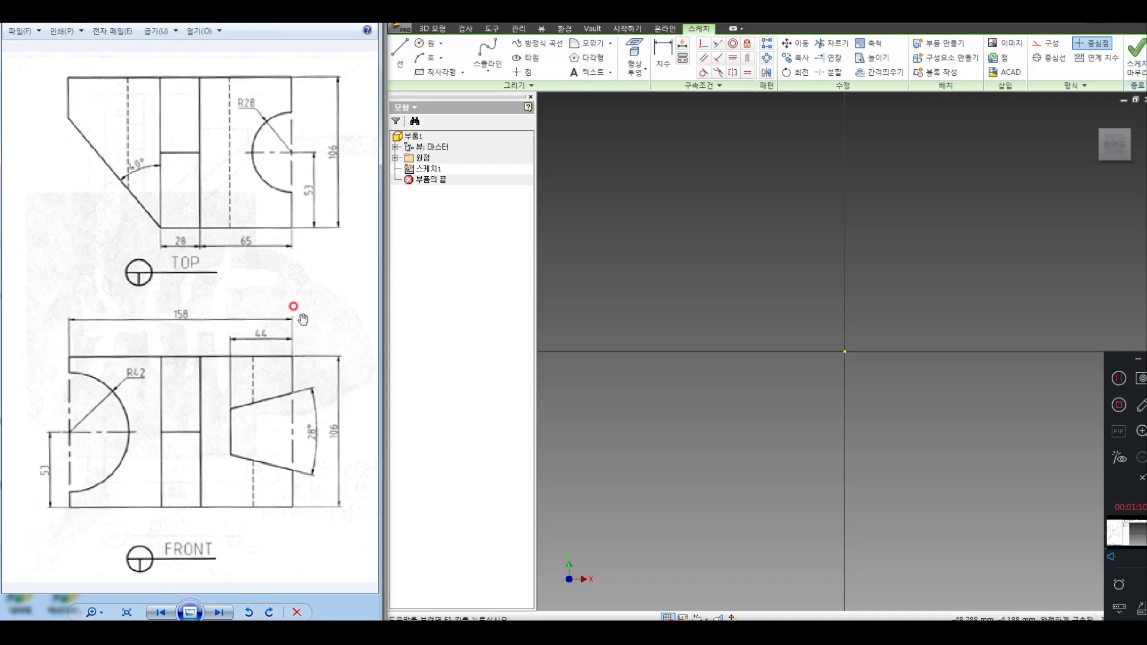
click(438, 75)
click(635, 231)
click(950, 426)
Step: Dimension the rectangle to 158 mm wide and 106 mm high
key(d)
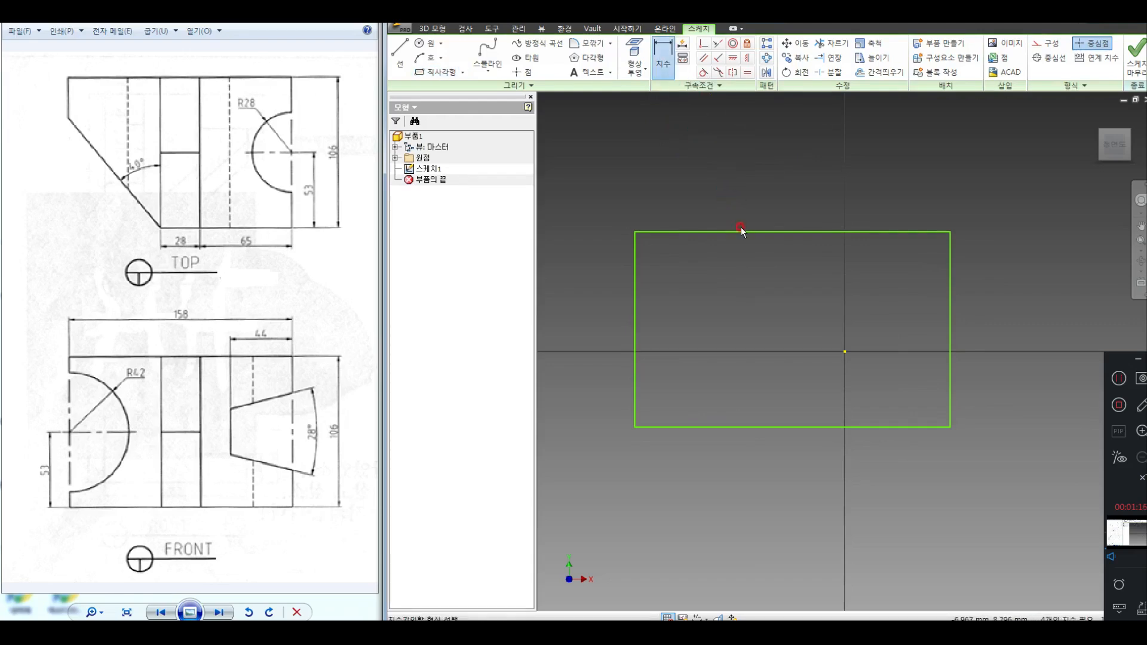
click(748, 203)
text(158)
key(Return)
scroll(804, 233, up, 5)
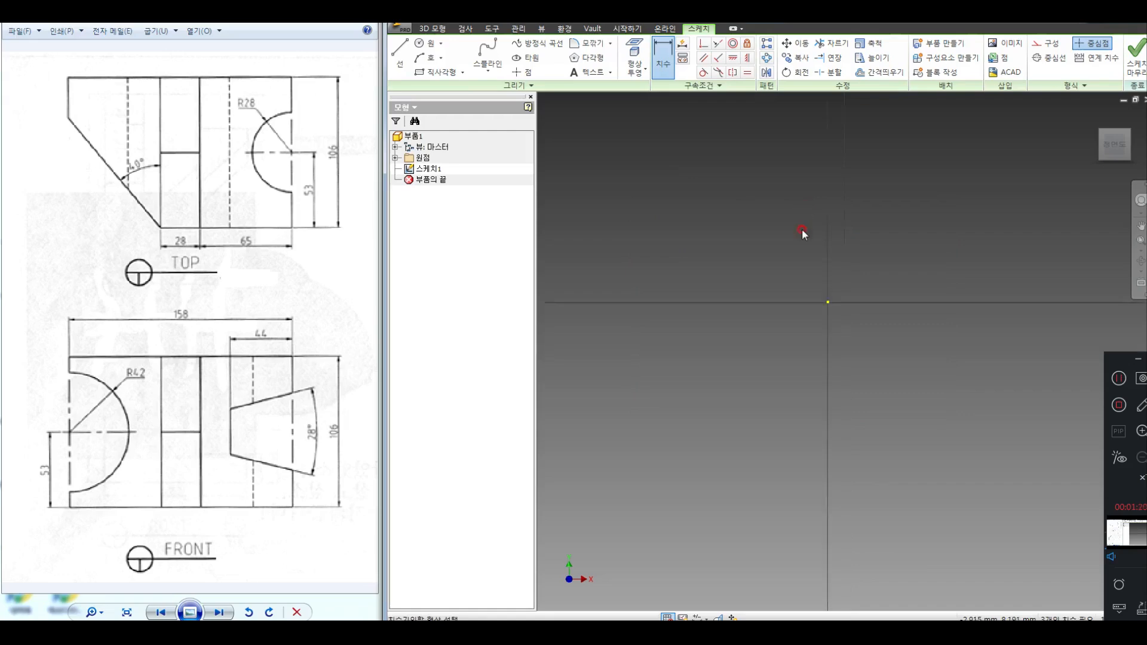
click(614, 212)
click(596, 211)
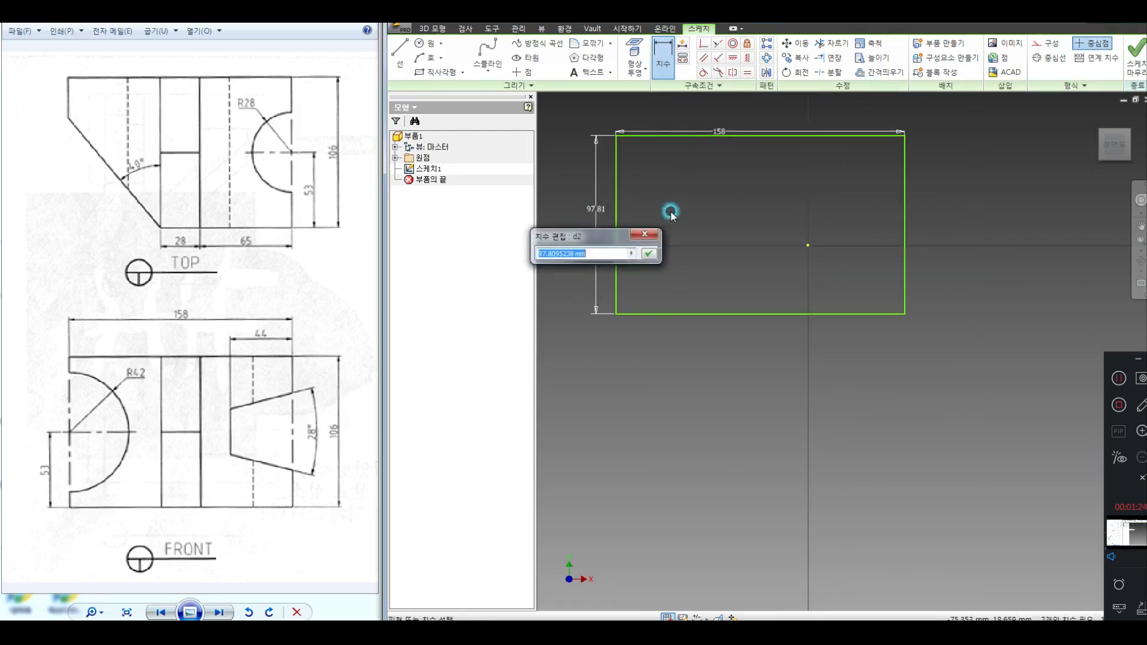
text(106)
key(Return)
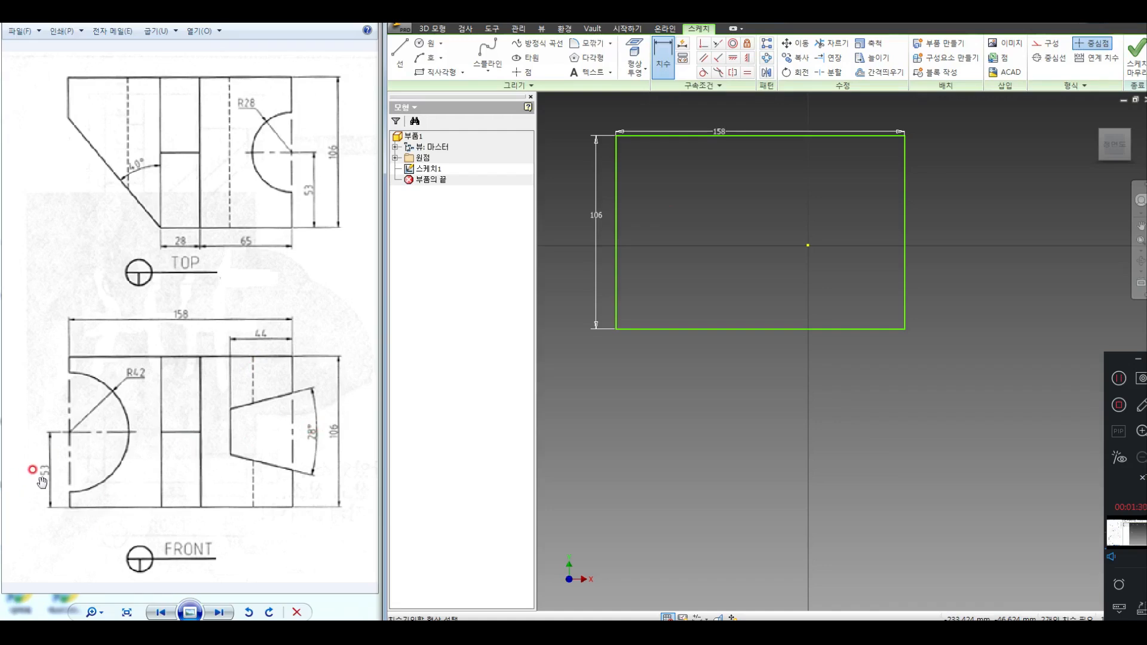
Step: Draw a horizontal centre line across the rectangle between the midpoints of its two vertical sides
click(393, 61)
click(616, 232)
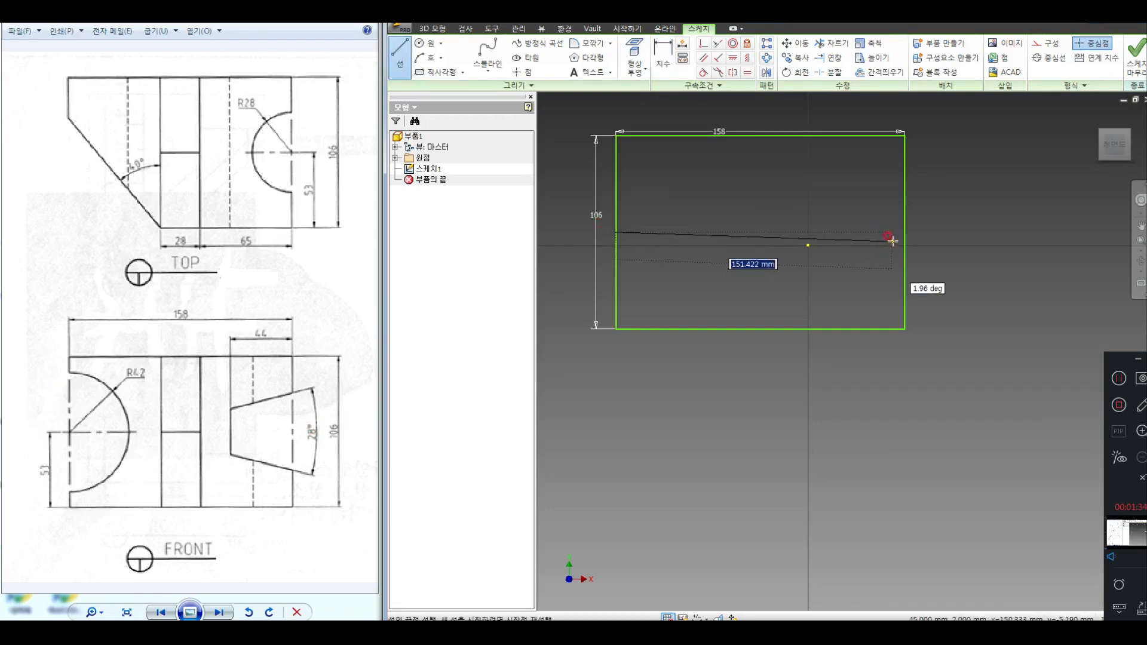
click(904, 232)
right_click(769, 238)
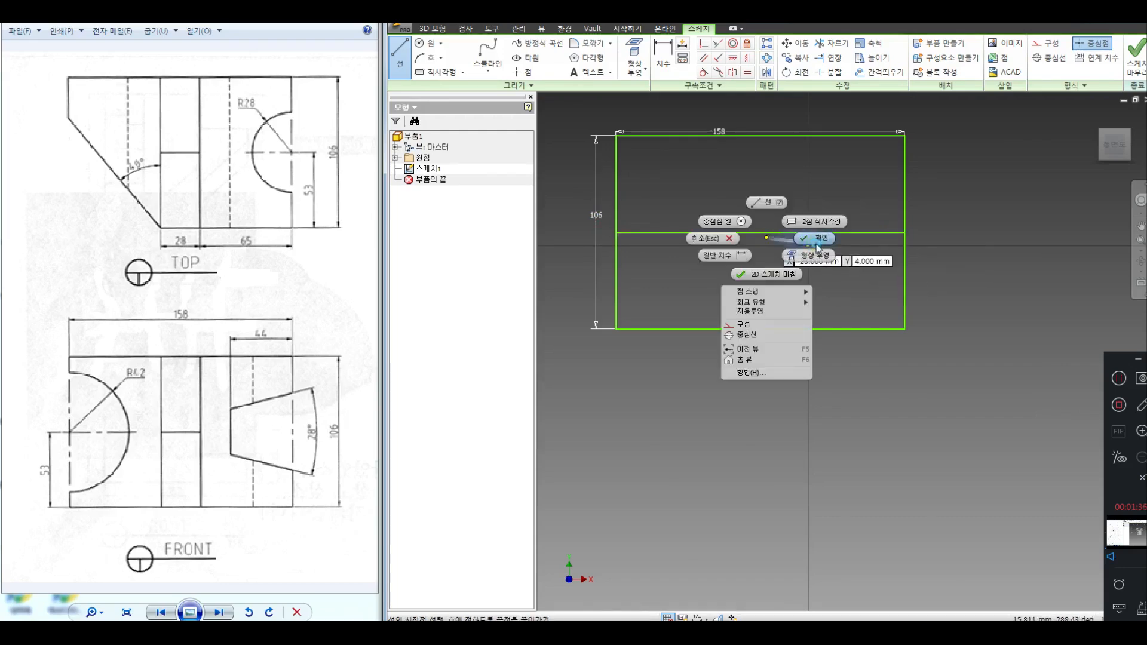
click(813, 241)
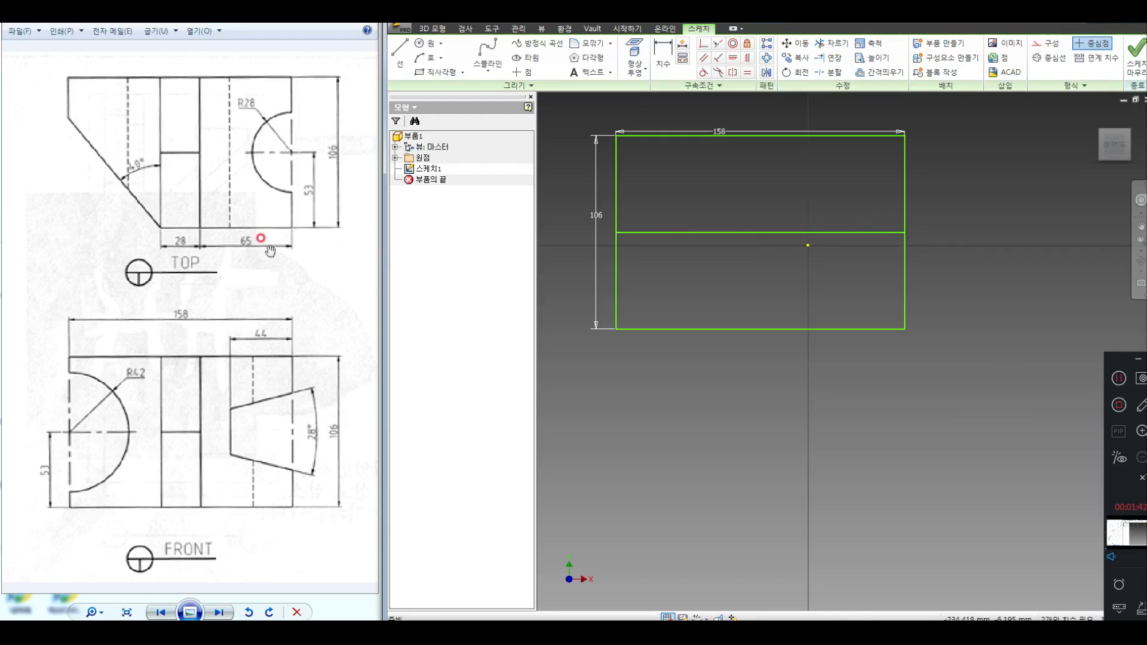
Step: Turn off loop selection for the Offset command so that single lines can be offset
scroll(269, 250, down, 3)
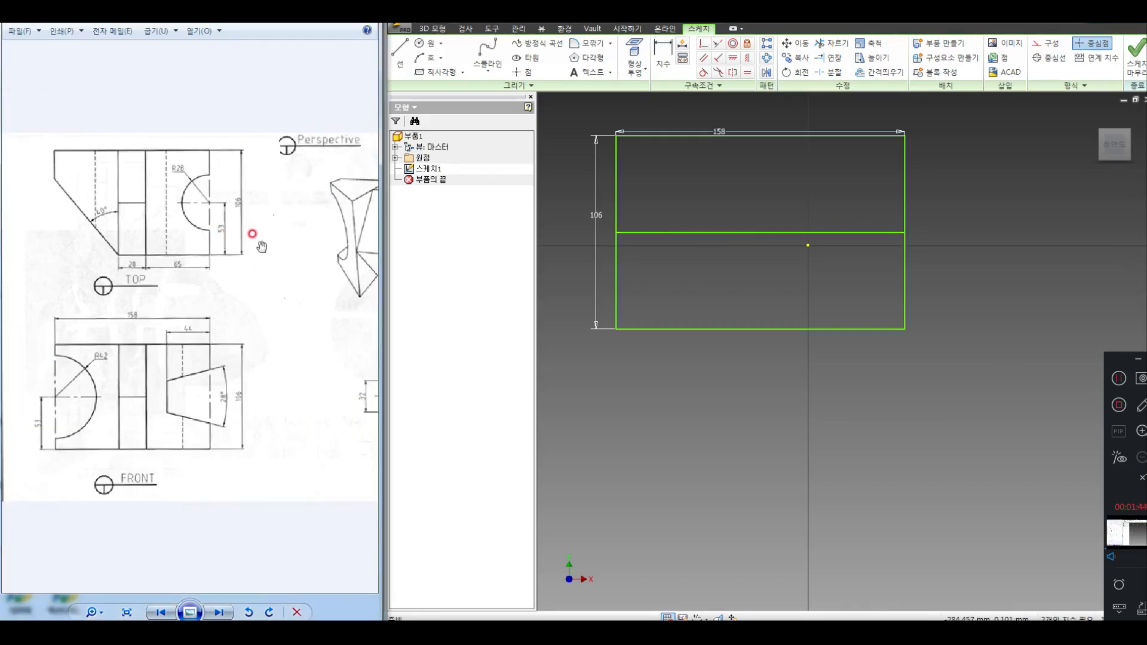
drag(261, 246, 191, 247)
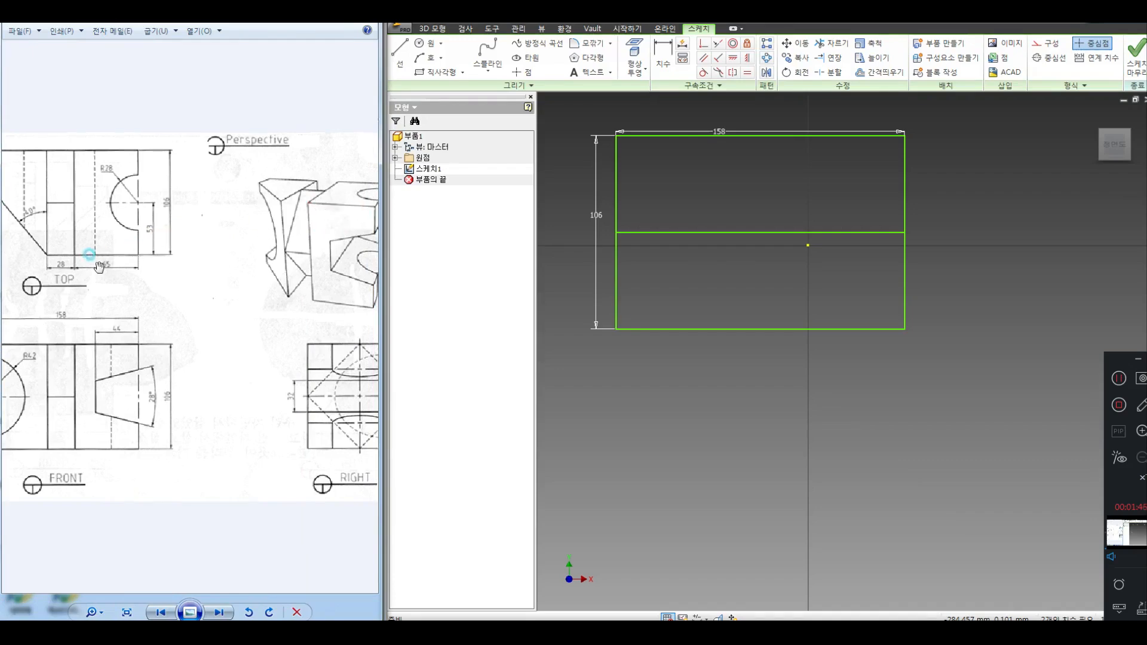
scroll(95, 260, up, 4)
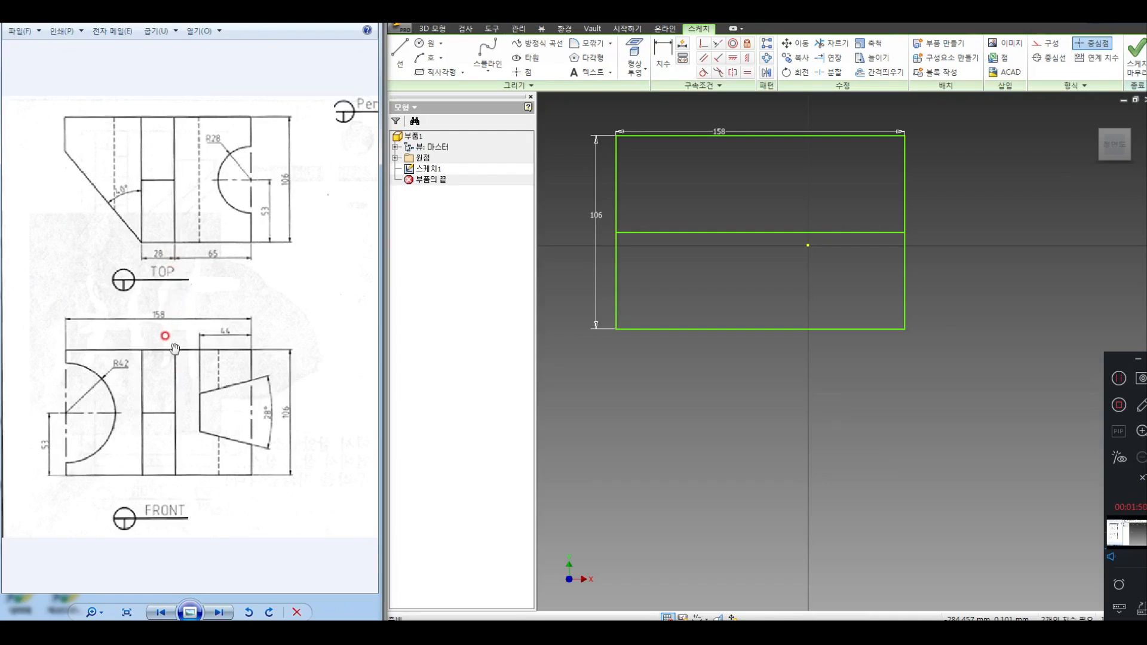
click(880, 72)
click(904, 186)
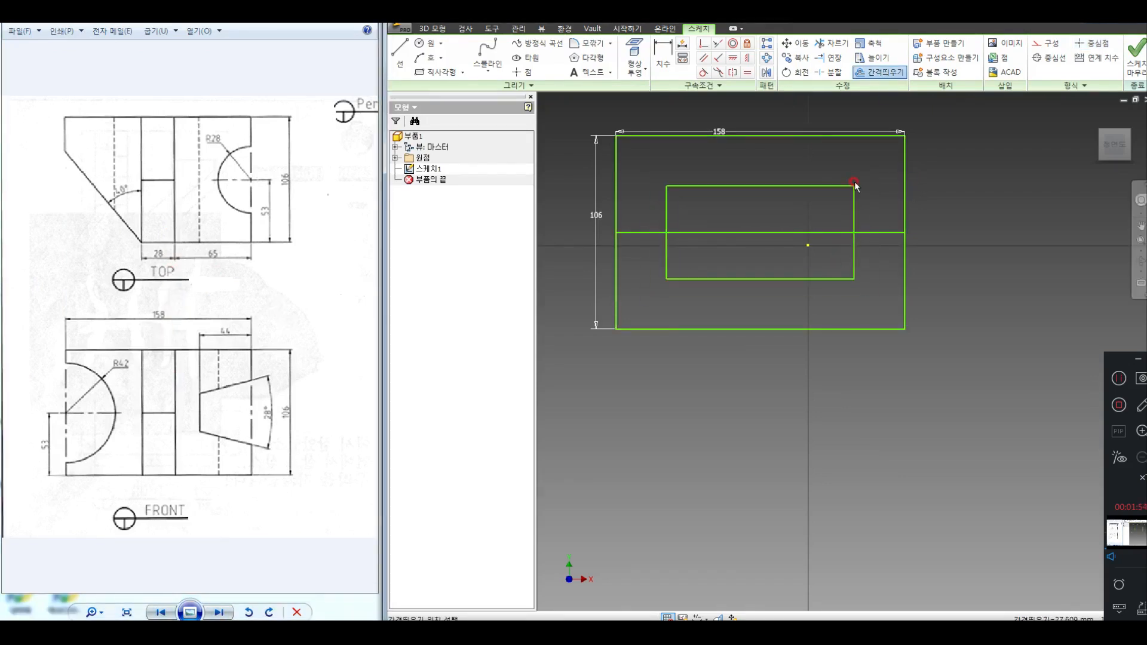
right_click(854, 182)
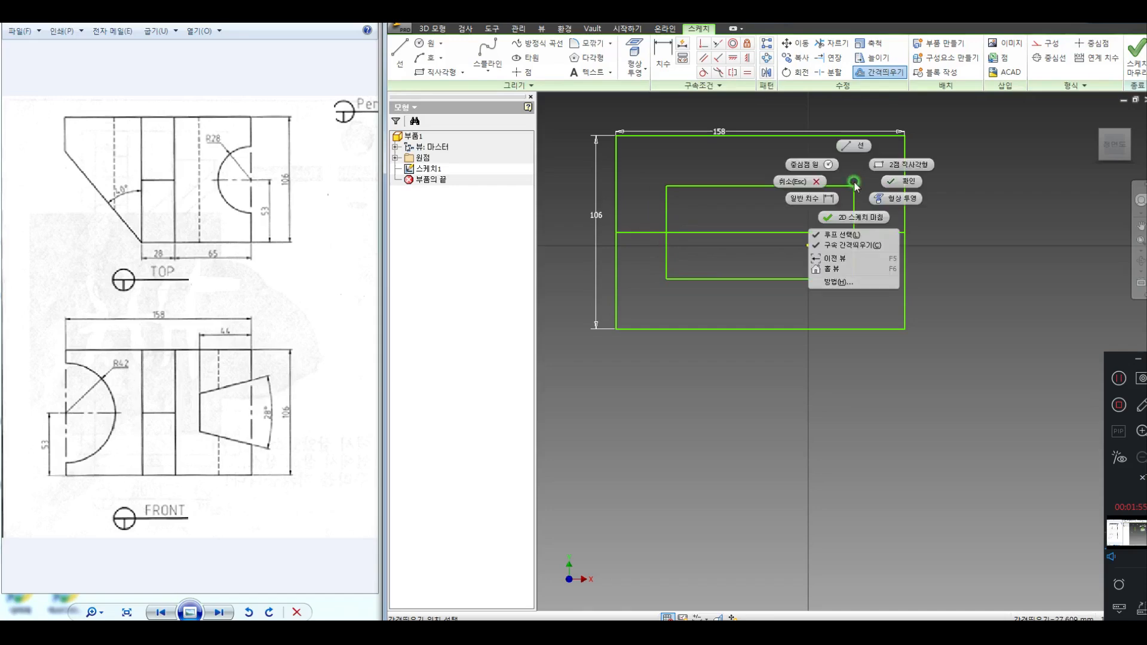
click(834, 235)
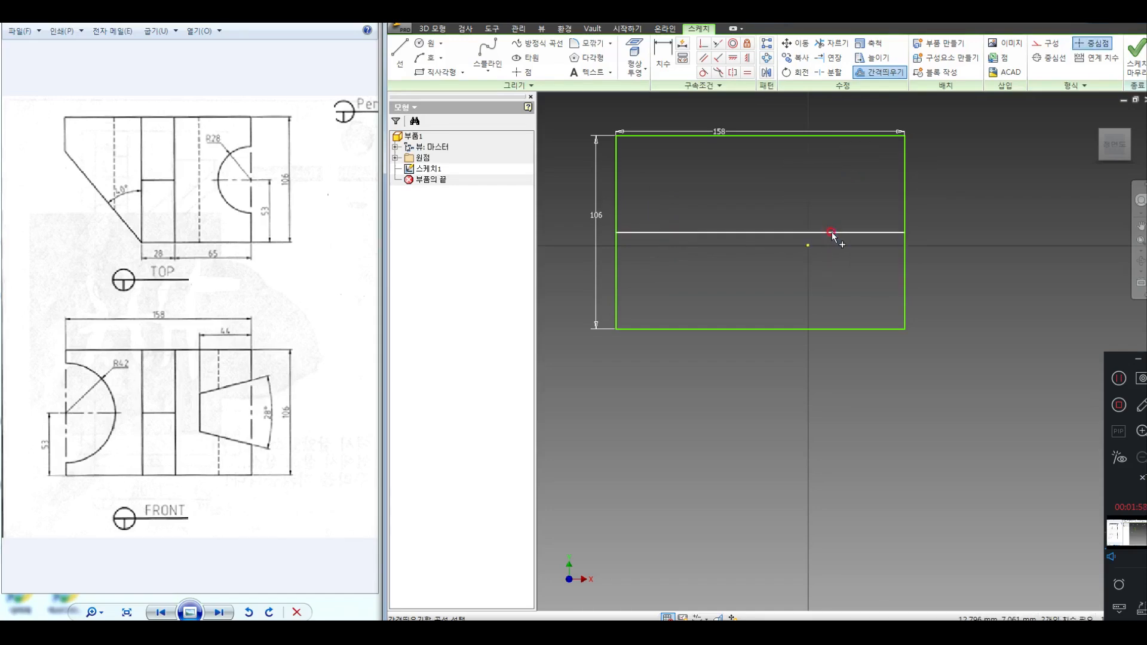
Step: Offset the rectangle's right edge inward by about 56 mm as a single vertical line
click(904, 184)
right_click(877, 190)
click(929, 188)
click(799, 194)
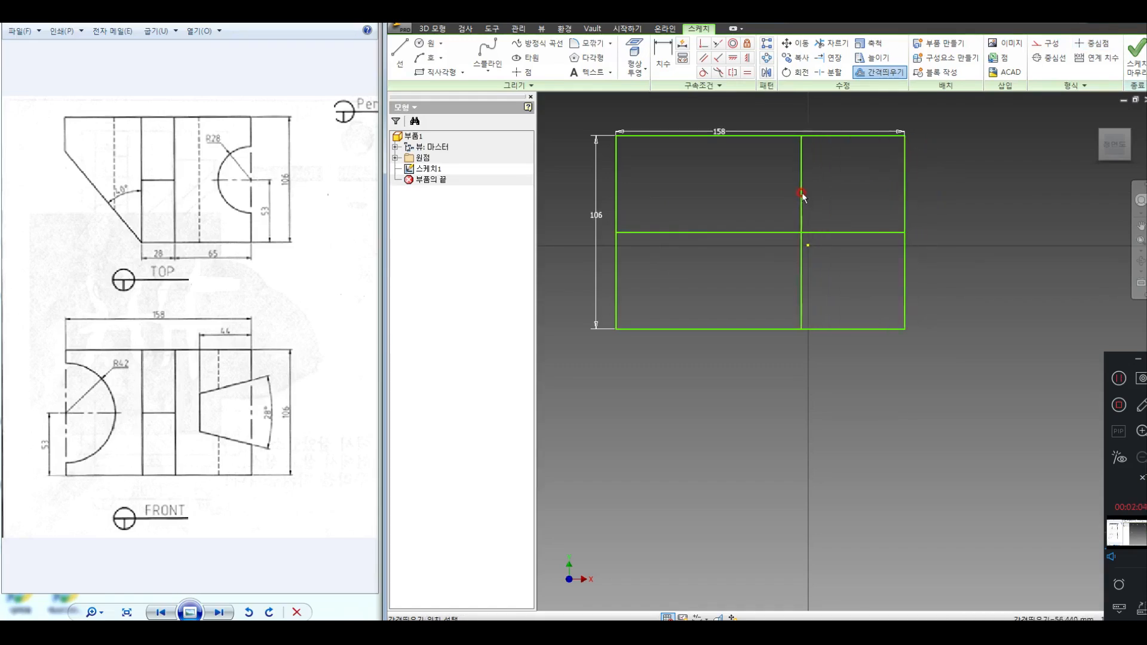
Step: Offset the new vertical line a short distance towards the rectangle's left edge to add a second vertical line
click(801, 195)
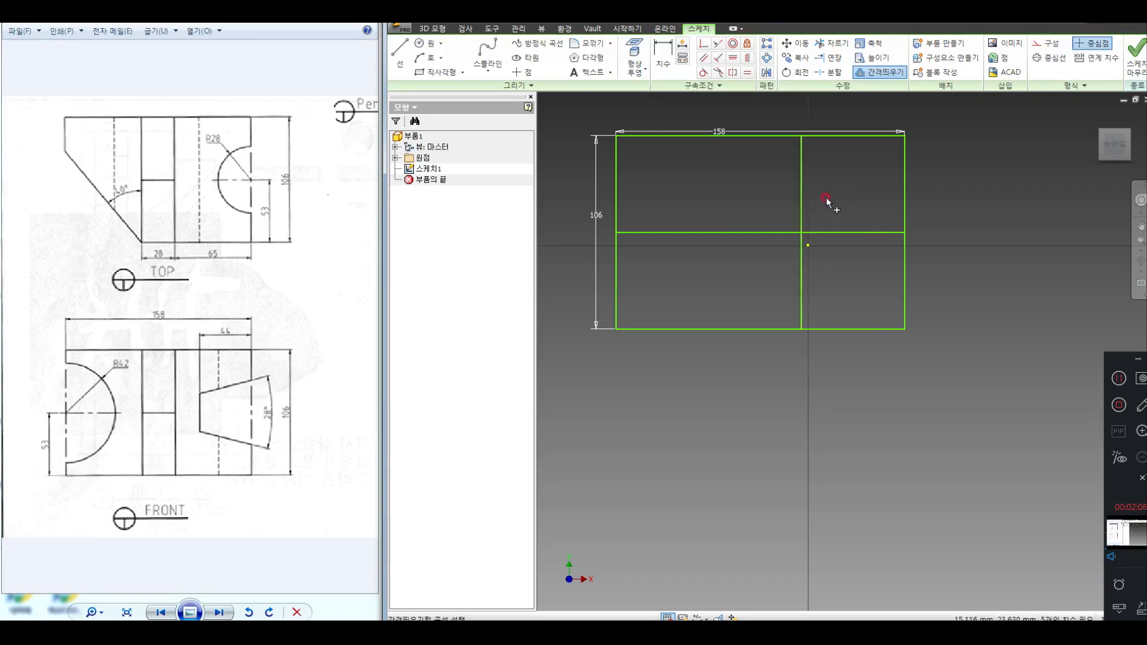
right_click(777, 187)
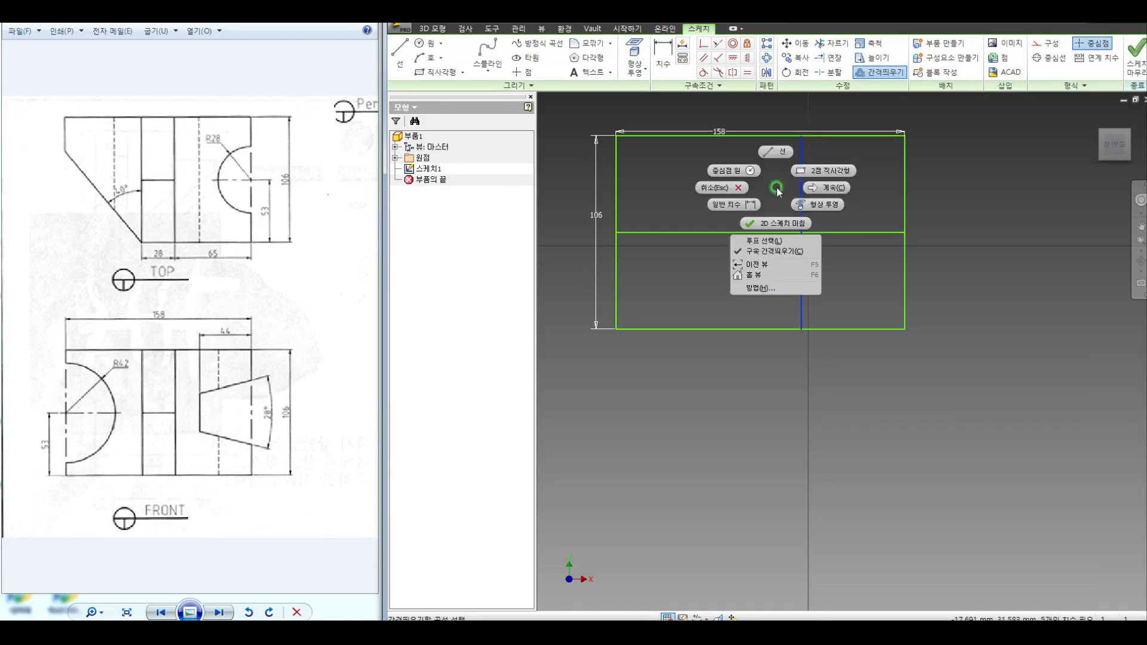
click(825, 188)
click(759, 188)
right_click(862, 195)
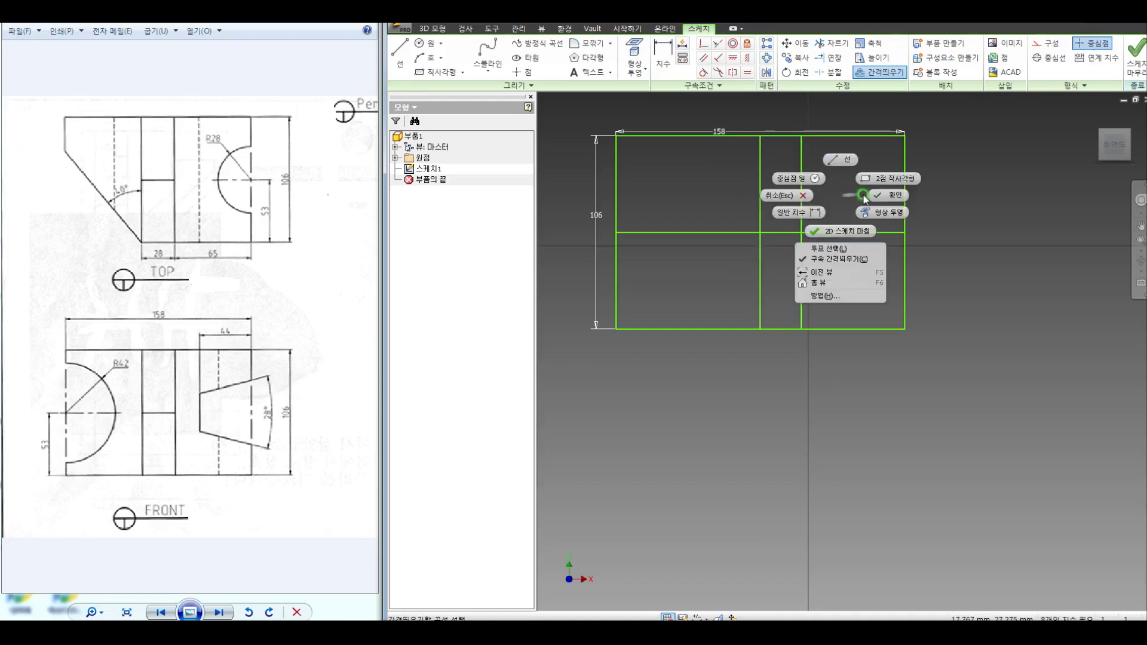
click(879, 198)
Step: Dimension the distance between the first offset line and the rectangle's right edge as 65 mm
click(663, 58)
click(801, 170)
click(904, 169)
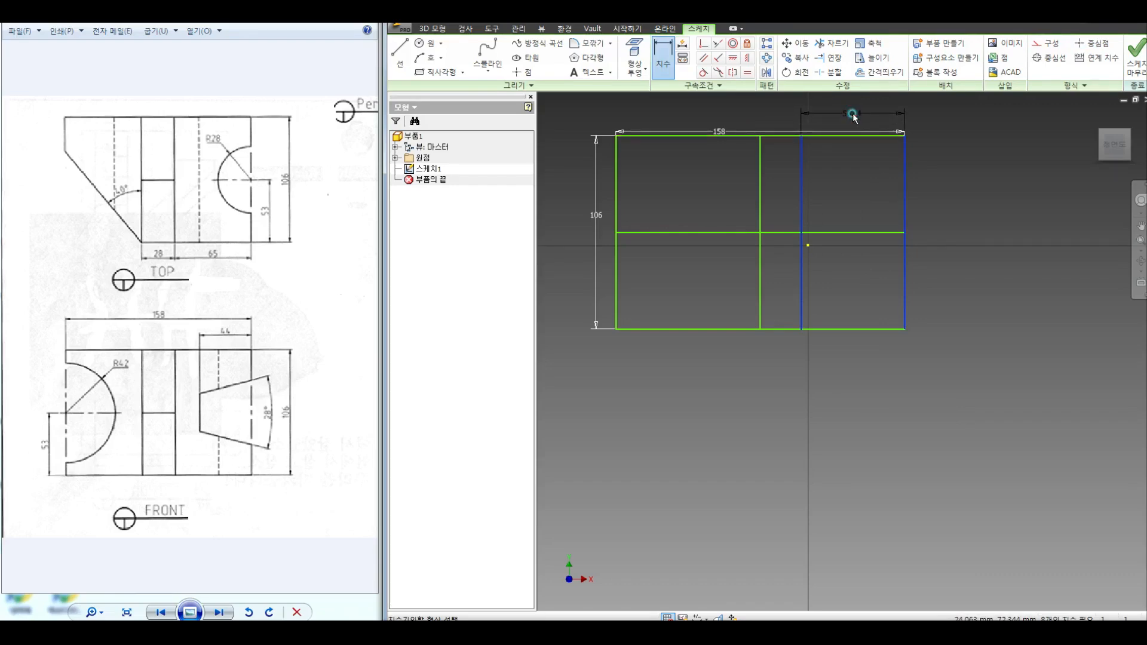
click(854, 118)
text(65)
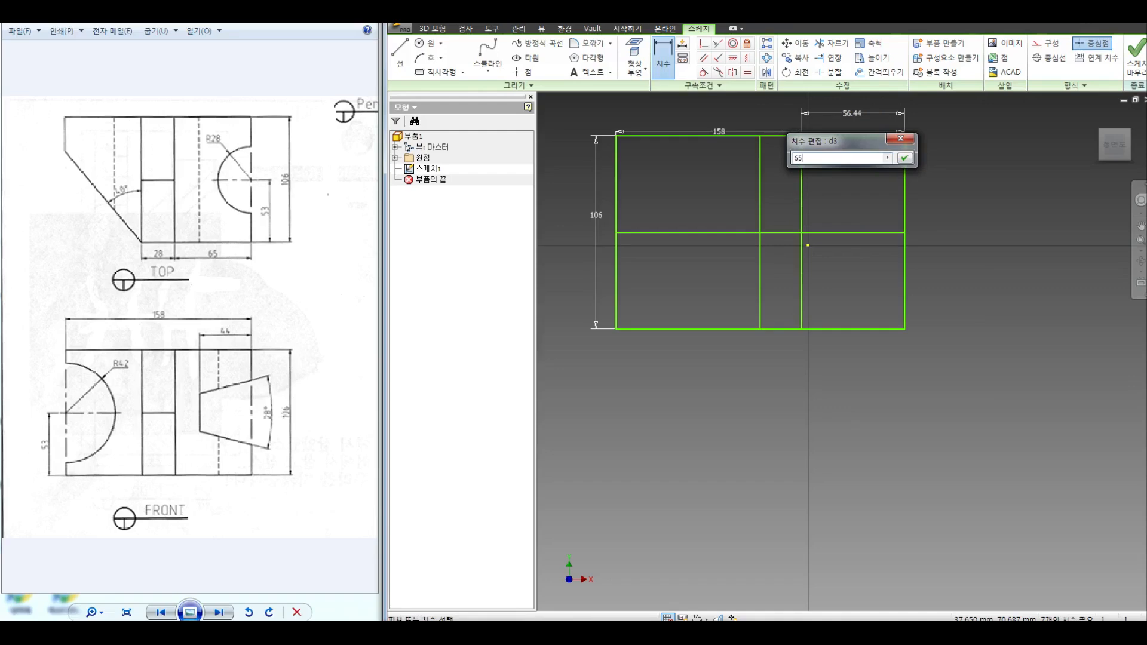
key(Return)
Step: Dimension the spacing between the two inner vertical lines as 28 mm
click(787, 158)
click(761, 157)
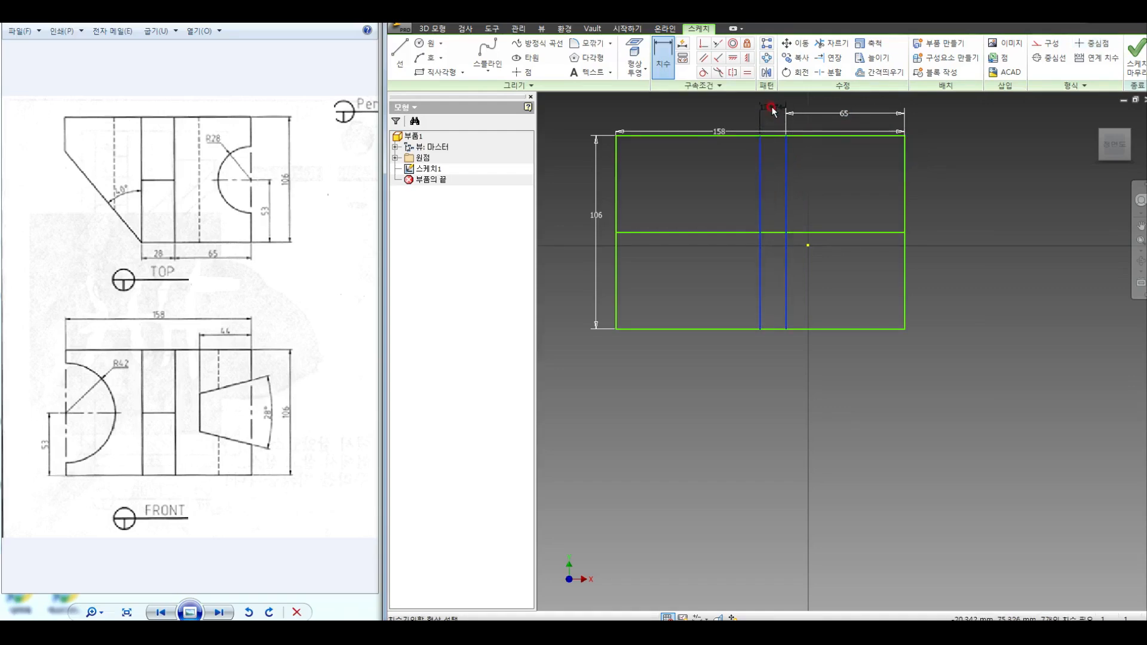
click(772, 106)
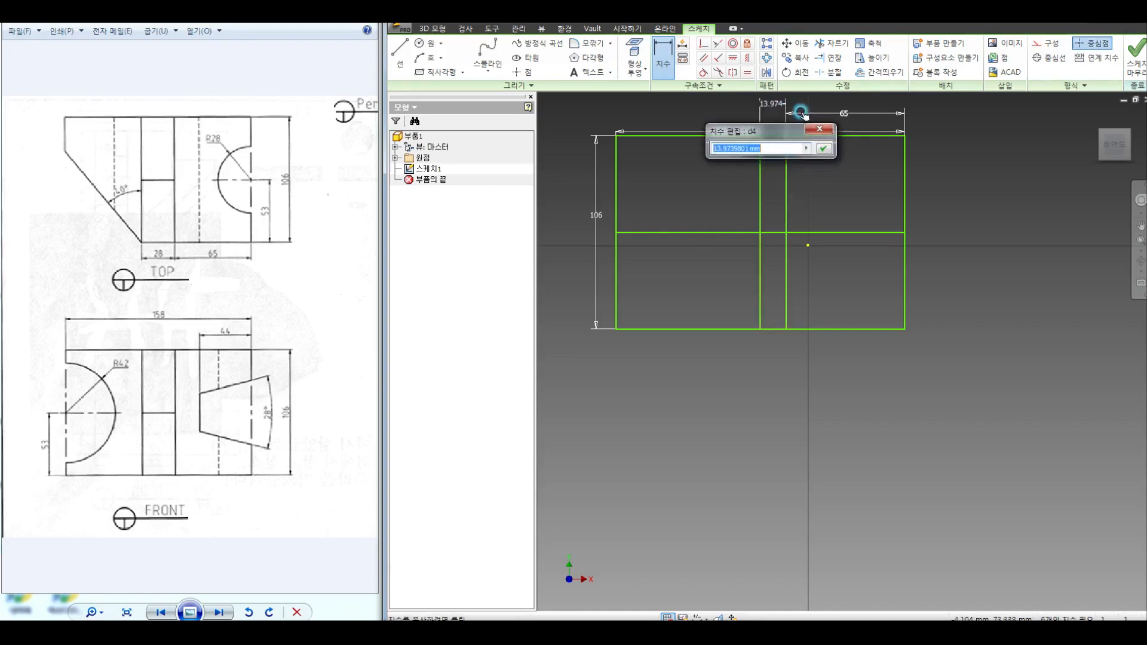
text(28)
key(Return)
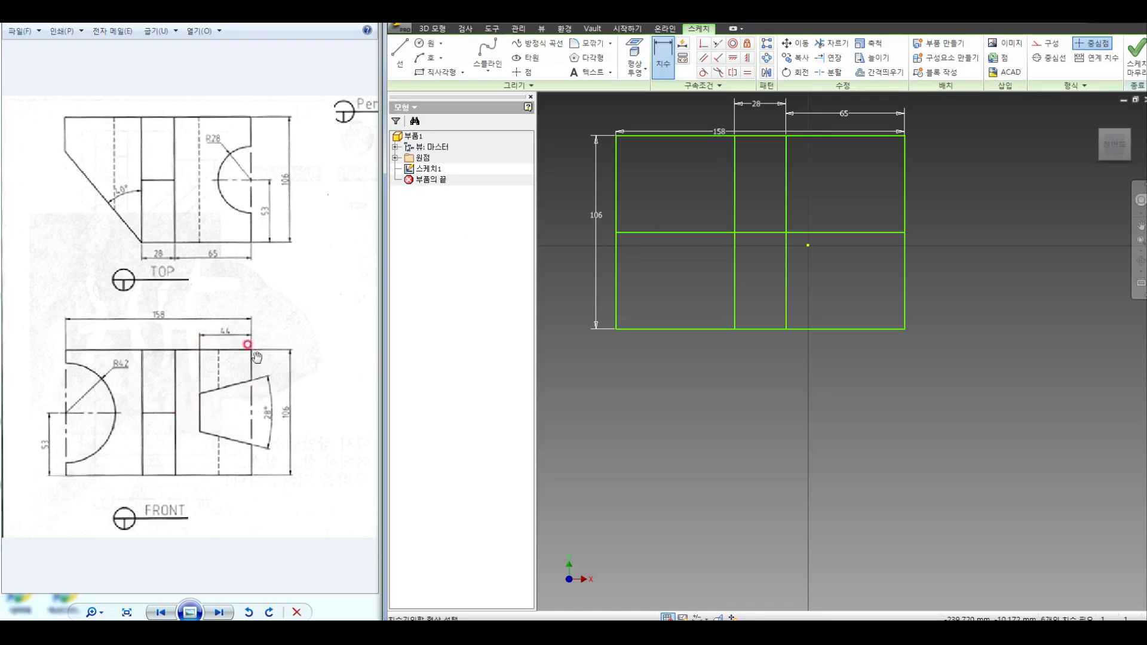
Step: Offset the rectangle's right edge inward by about 34 mm to add a third inner vertical line
click(879, 71)
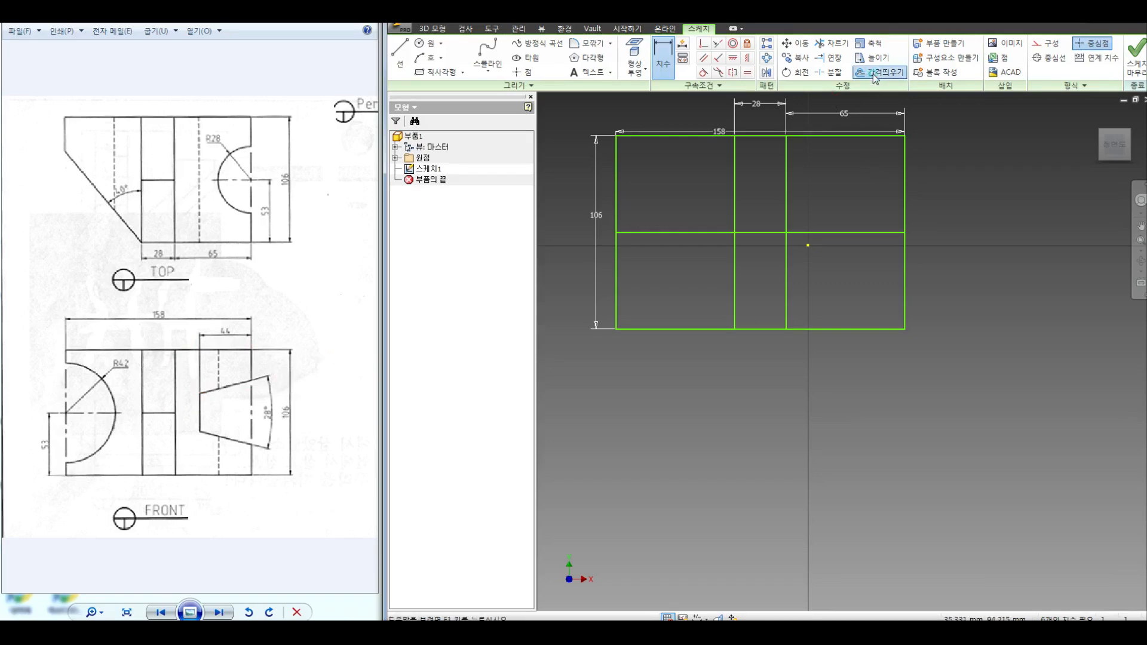
click(905, 181)
right_click(861, 181)
click(894, 181)
click(842, 185)
Step: Dimension the distance from the third inner vertical line to the rectangle's right edge as 44 mm
key(d)
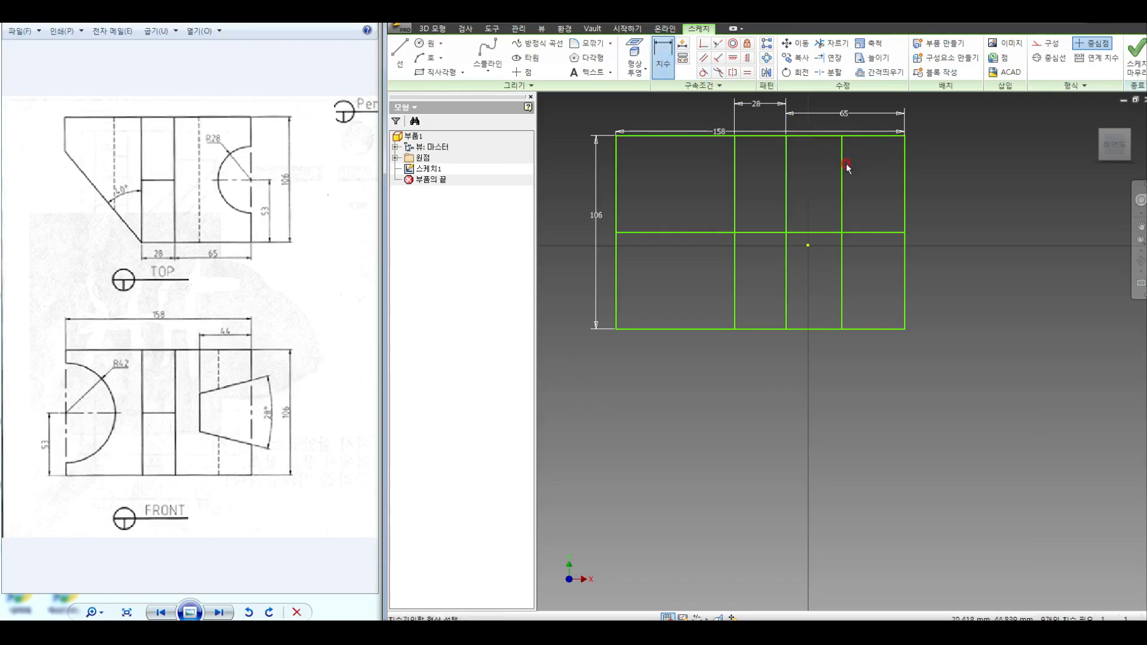
click(863, 168)
click(905, 174)
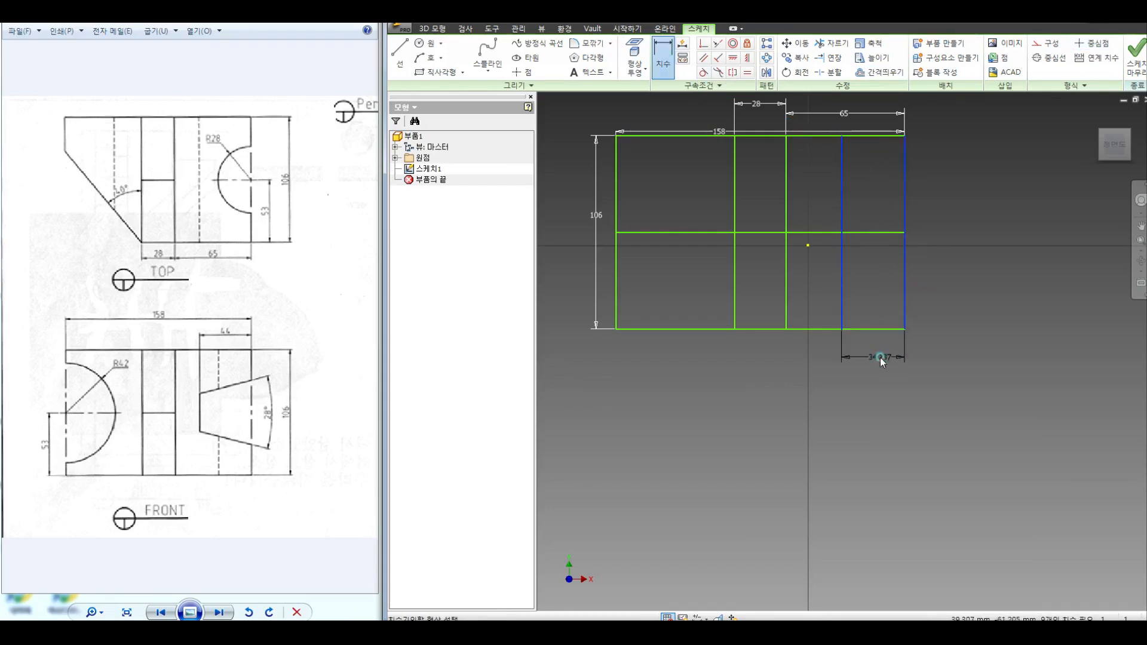
click(882, 359)
text(44)
key(Return)
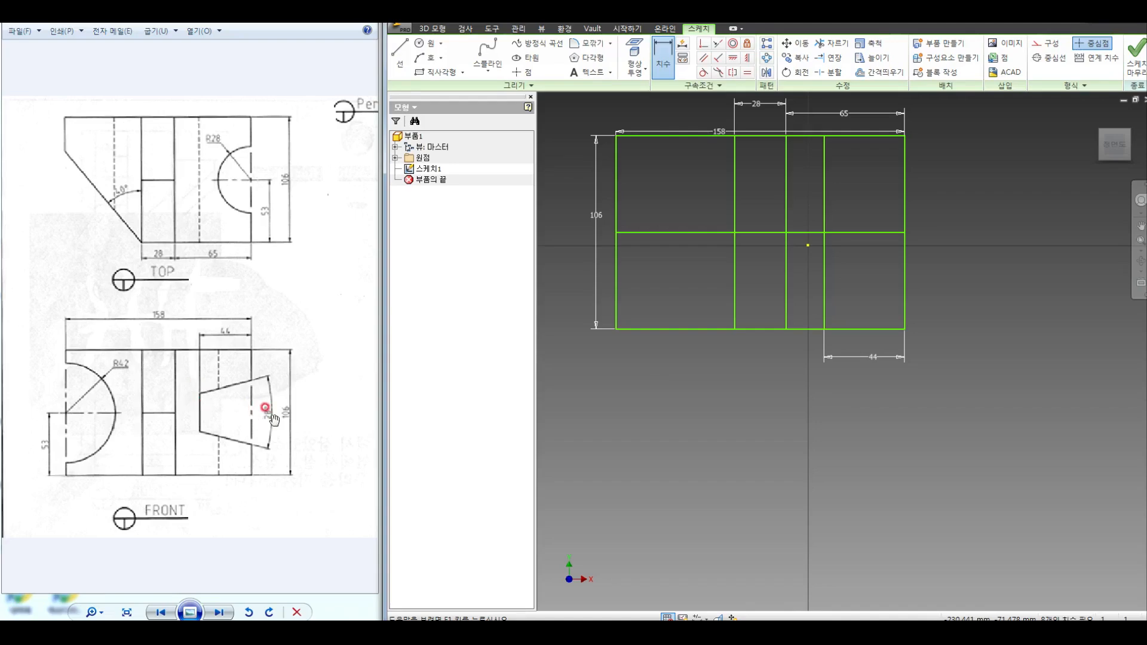
Step: Offset the horizontal centre line upward by about 22 mm
drag(250, 422, 165, 401)
mouse_move(318, 436)
mouse_down()
mouse_move(205, 414)
mouse_move(321, 435)
mouse_up()
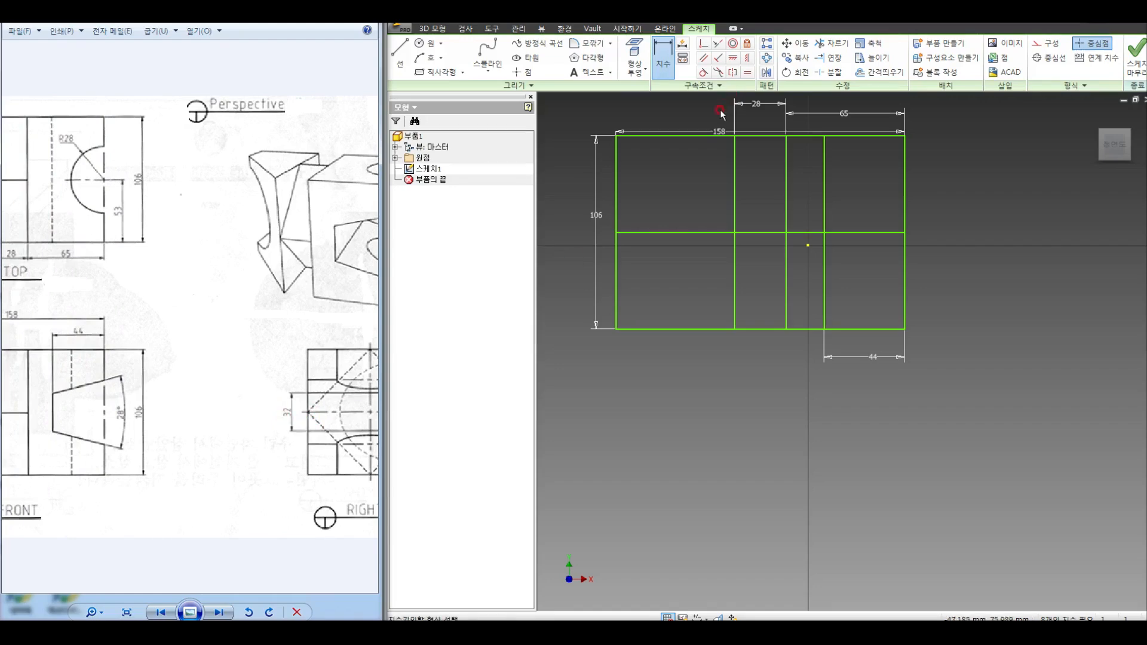
click(876, 73)
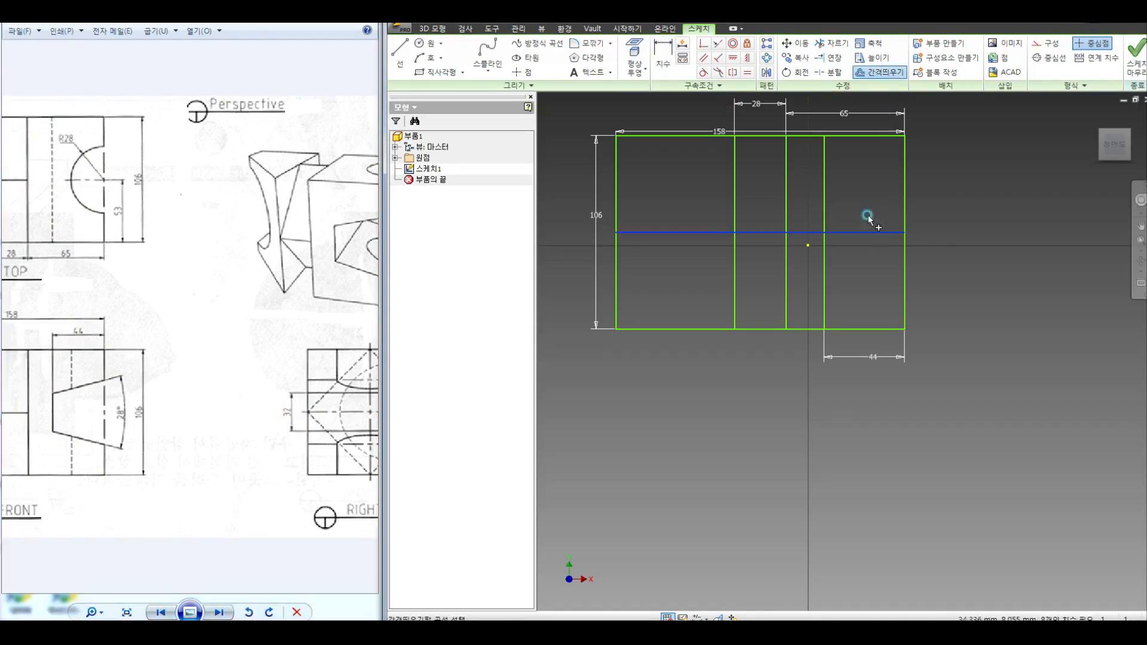
right_click(860, 196)
click(894, 196)
click(885, 193)
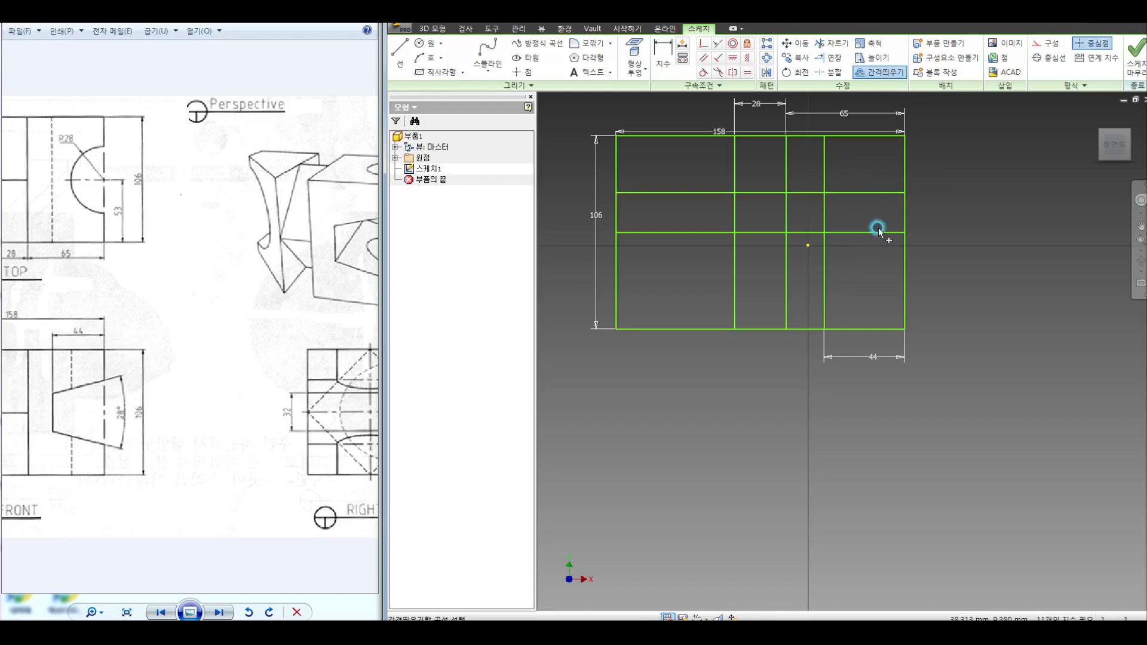
right_click(983, 198)
click(1023, 196)
Step: Dimension the distance between the horizontal centre line and the offset line above it as 16 mm
click(661, 61)
click(865, 193)
click(876, 233)
click(948, 209)
text(15)
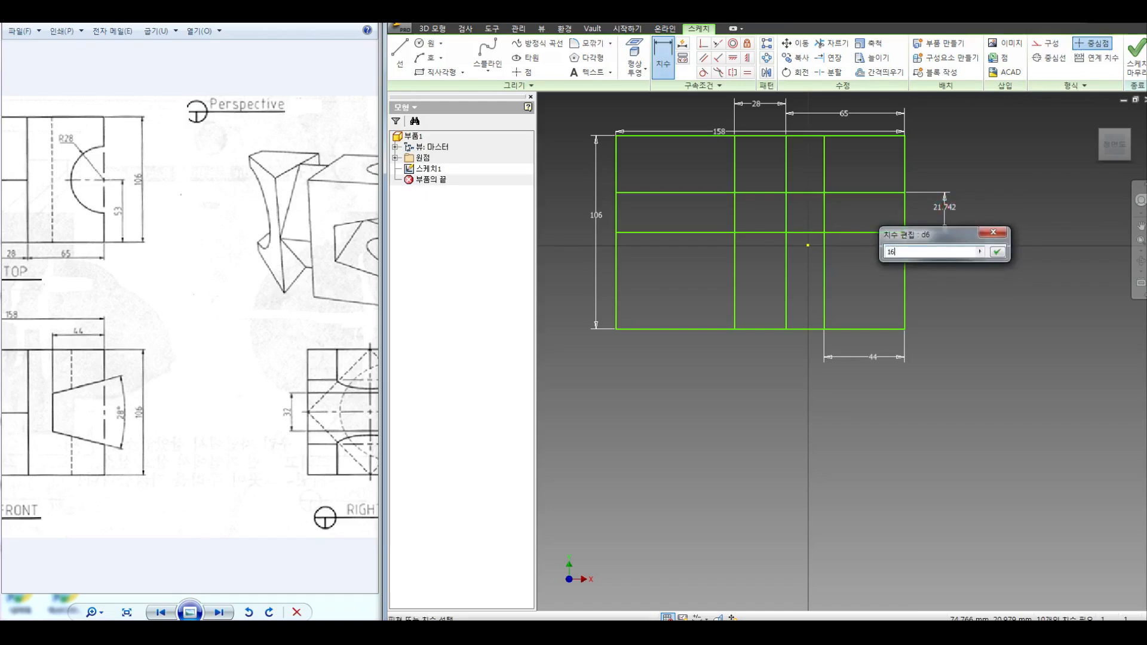
key(Return)
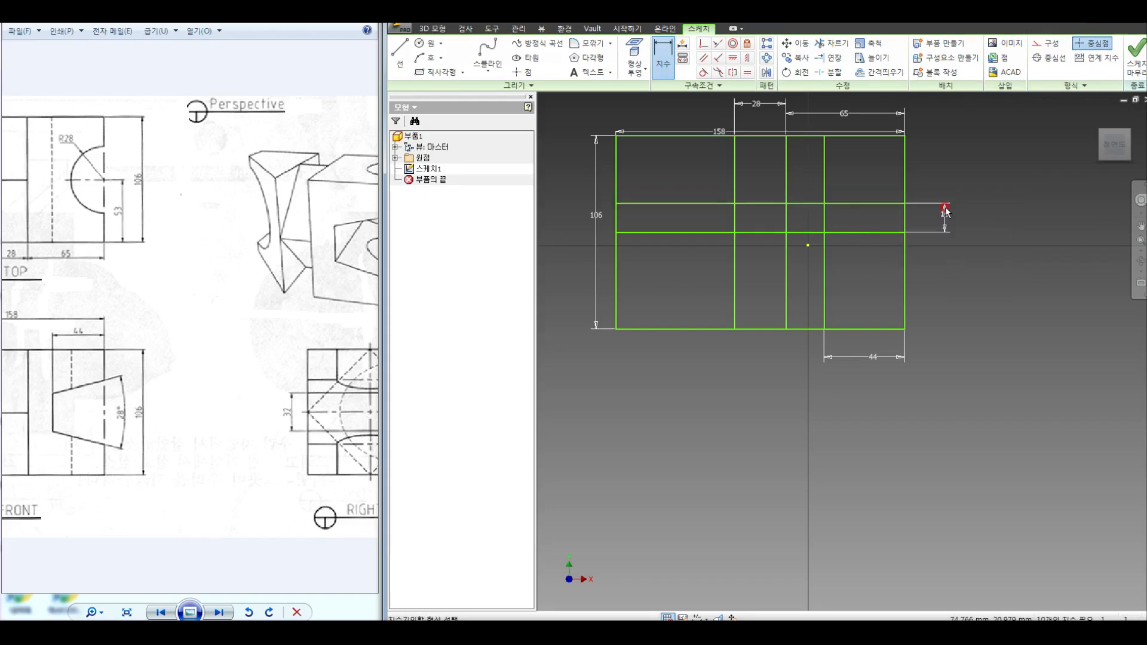
Step: Mirror the upper offset line about the horizontal centre line to add a matching line below it
click(768, 73)
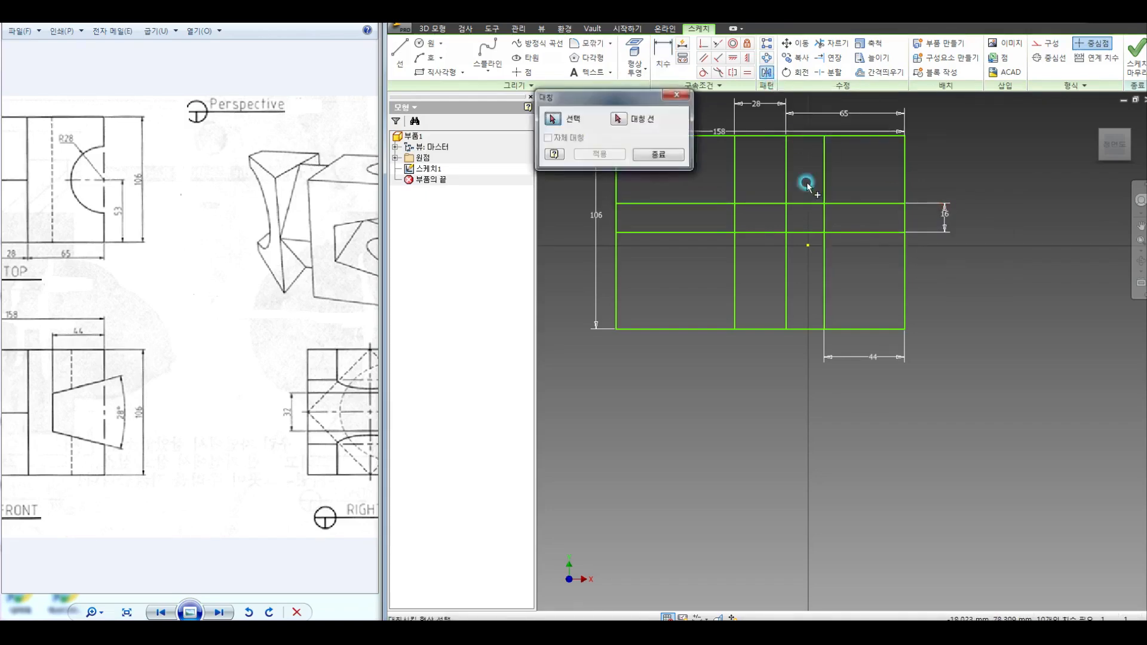
click(869, 204)
click(858, 233)
click(600, 155)
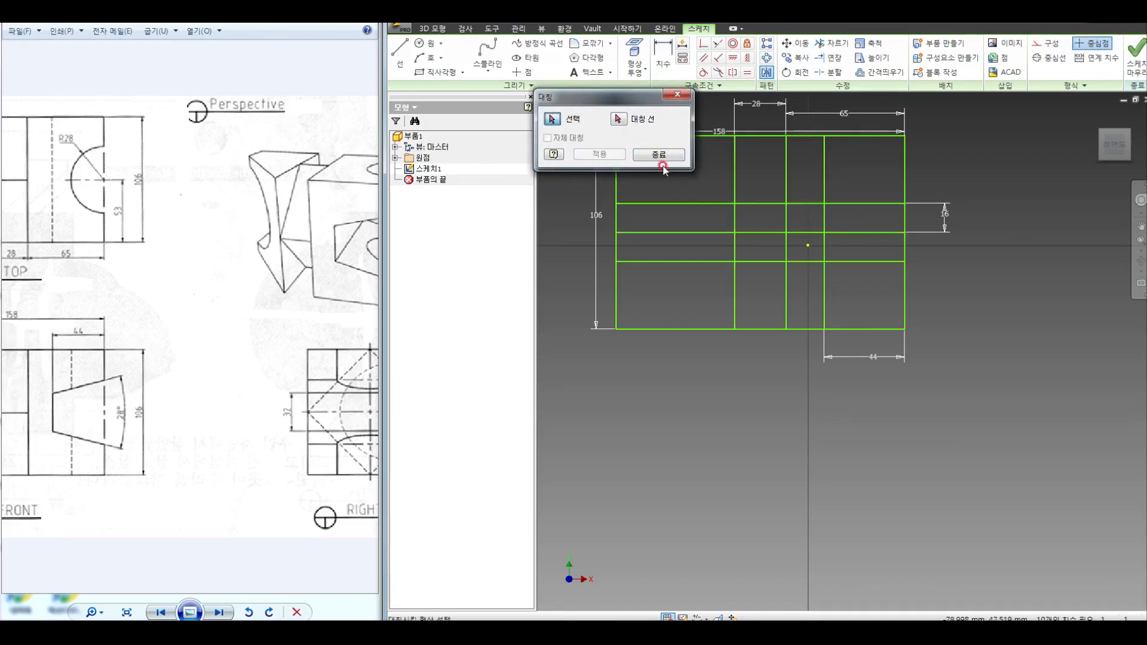
key(Escape)
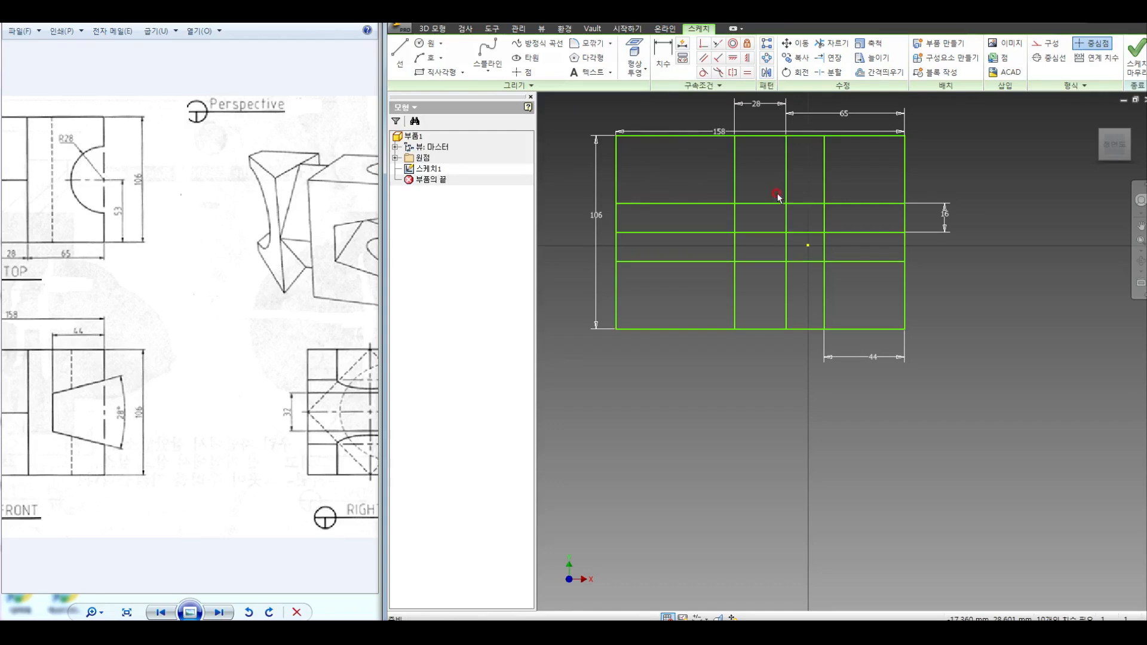
Step: Trim the upper and lower offset lines between the second and third inner verticals, and delete their remaining left portions
click(833, 43)
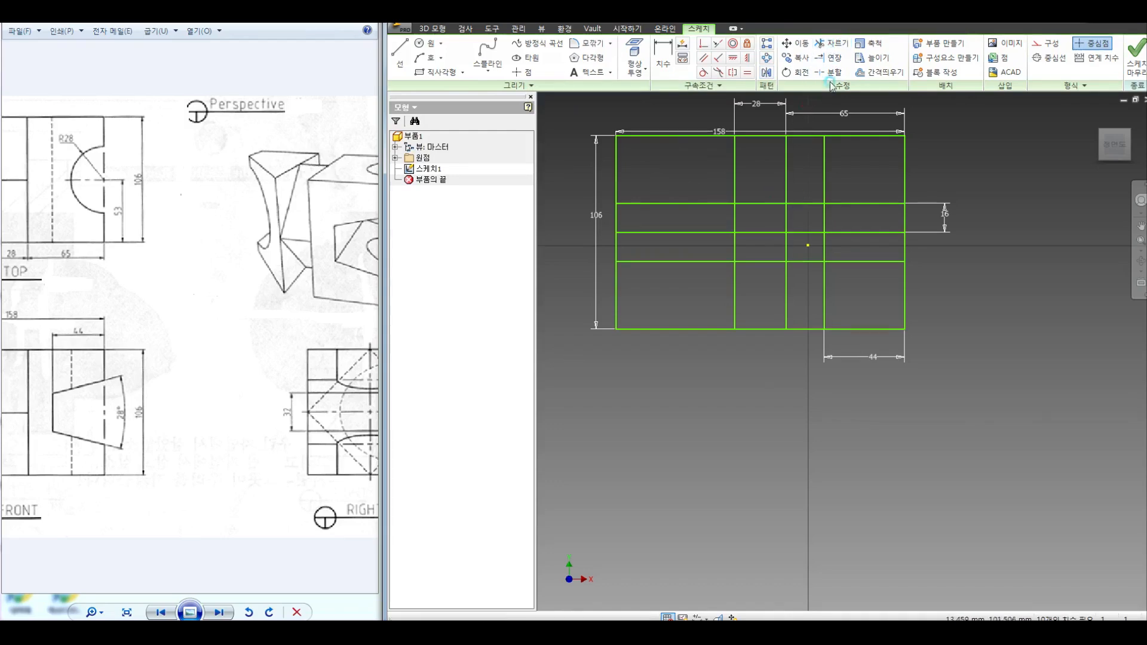
right_click(808, 188)
click(838, 190)
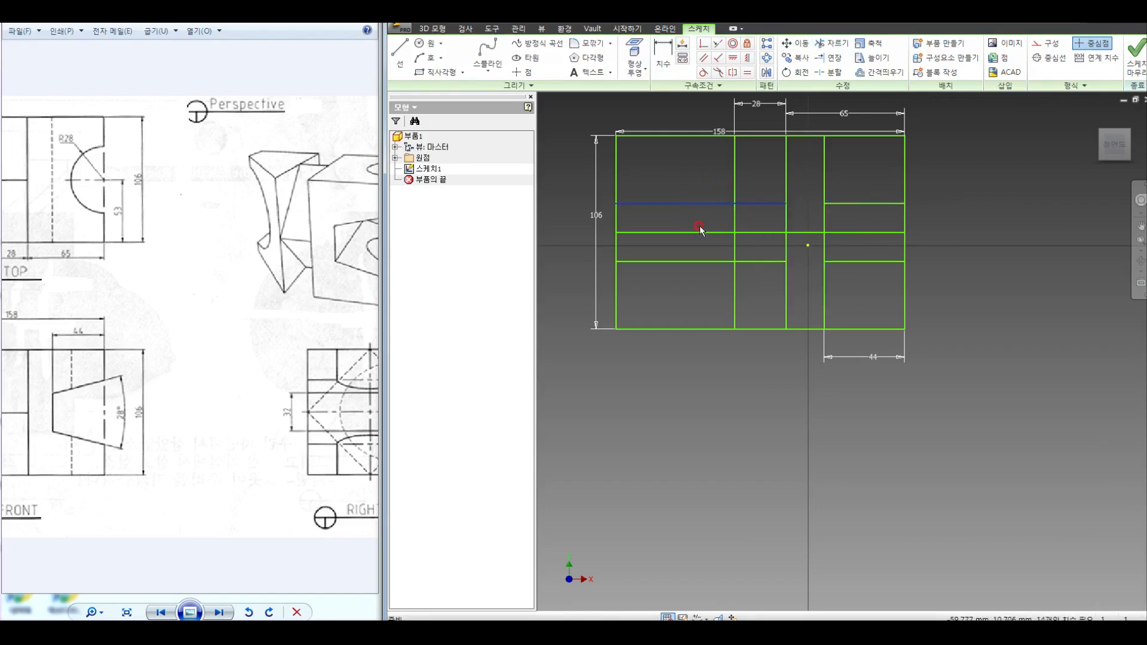
ctrl+click(714, 260)
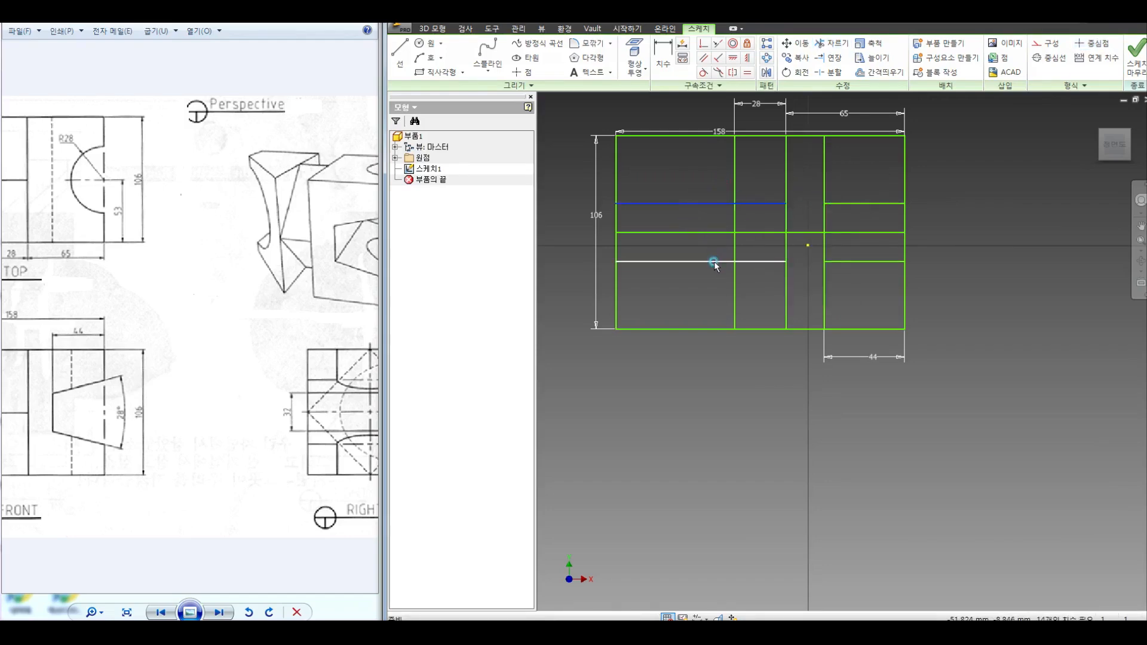
click(775, 249)
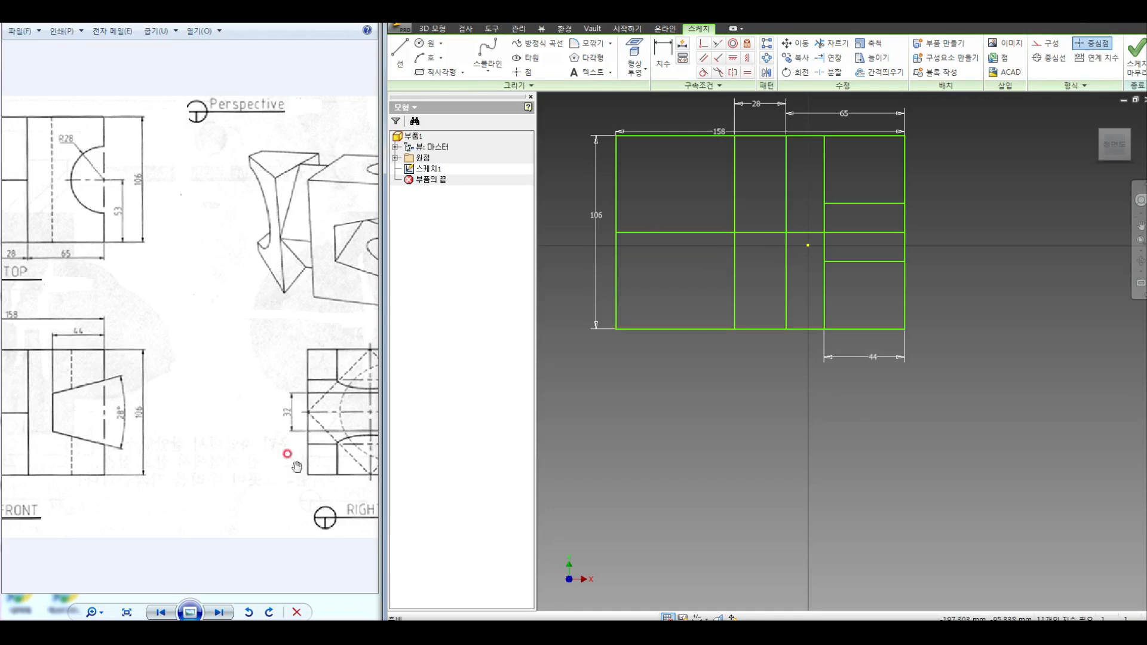
Step: Draw a line from the left end of the short upper horizontal line, sloping upward past the rectangle's right edge
click(396, 54)
click(825, 203)
click(979, 162)
right_click(974, 176)
click(1017, 177)
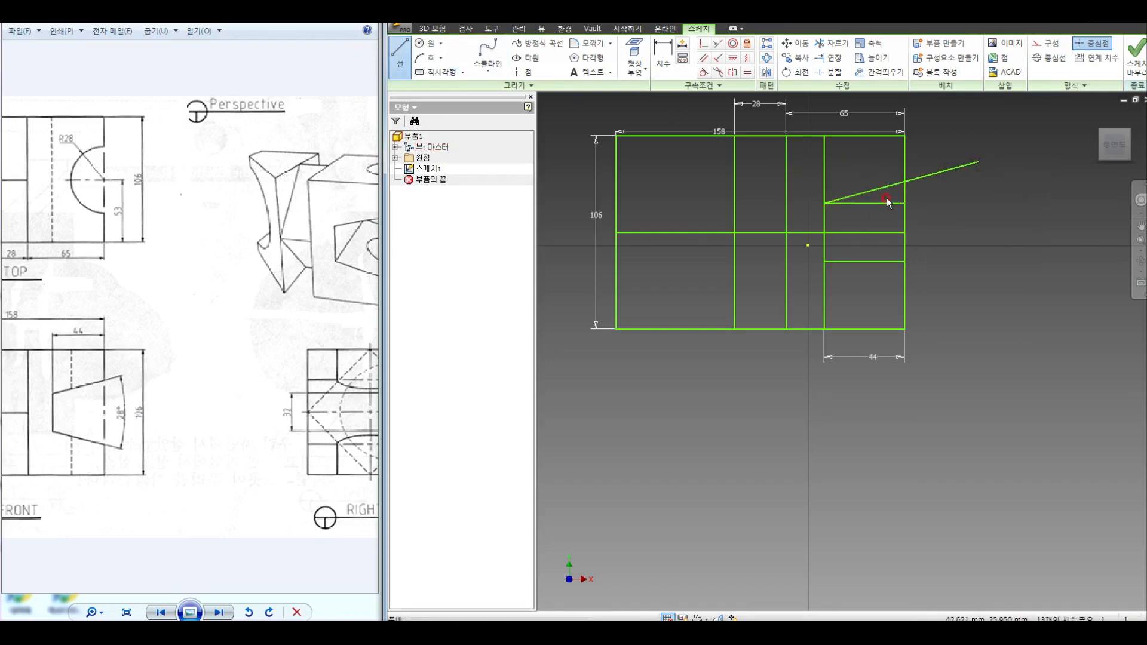
Step: Dimension the angle between the sloped line and the short upper horizontal line as 14°
click(661, 67)
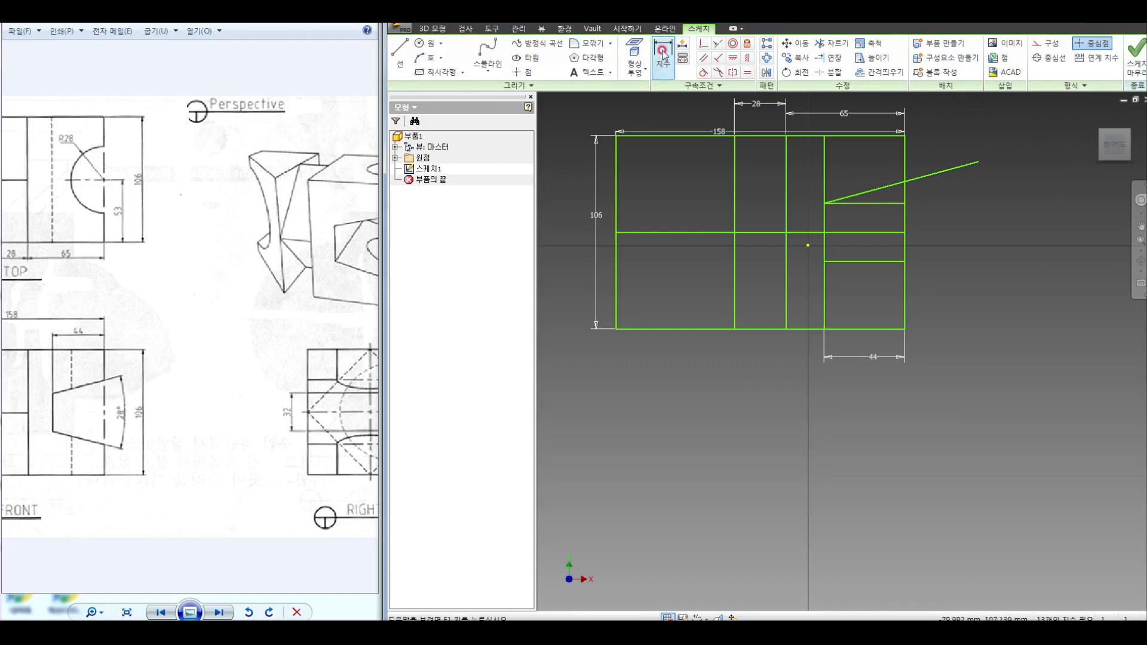
click(886, 203)
click(902, 183)
click(971, 190)
text(14)
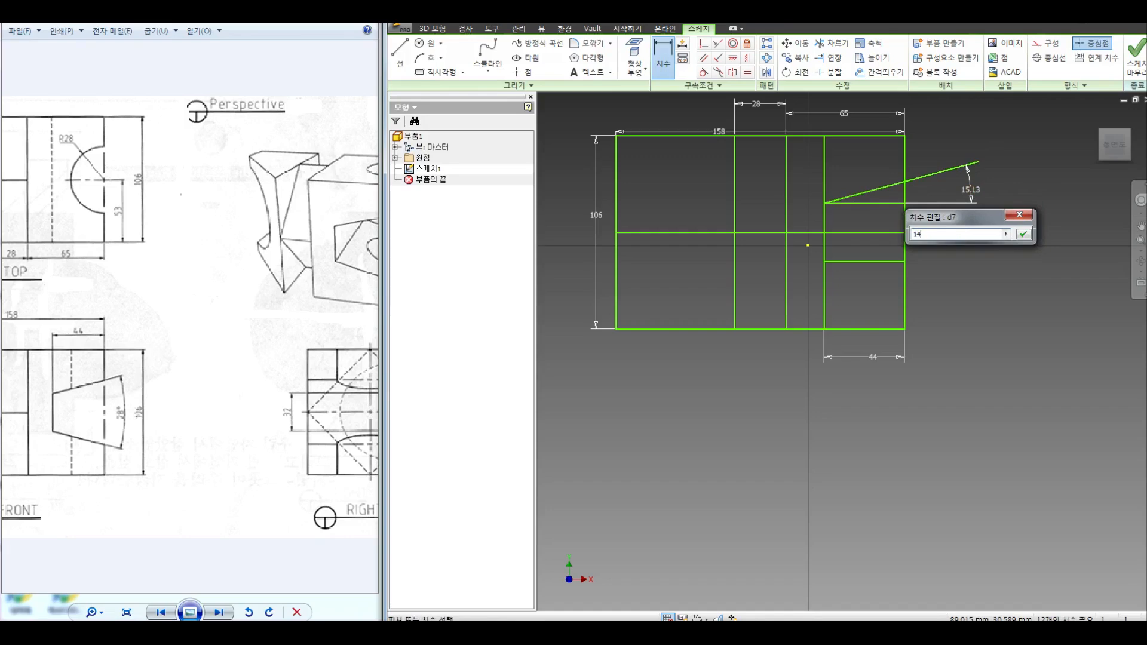
key(Return)
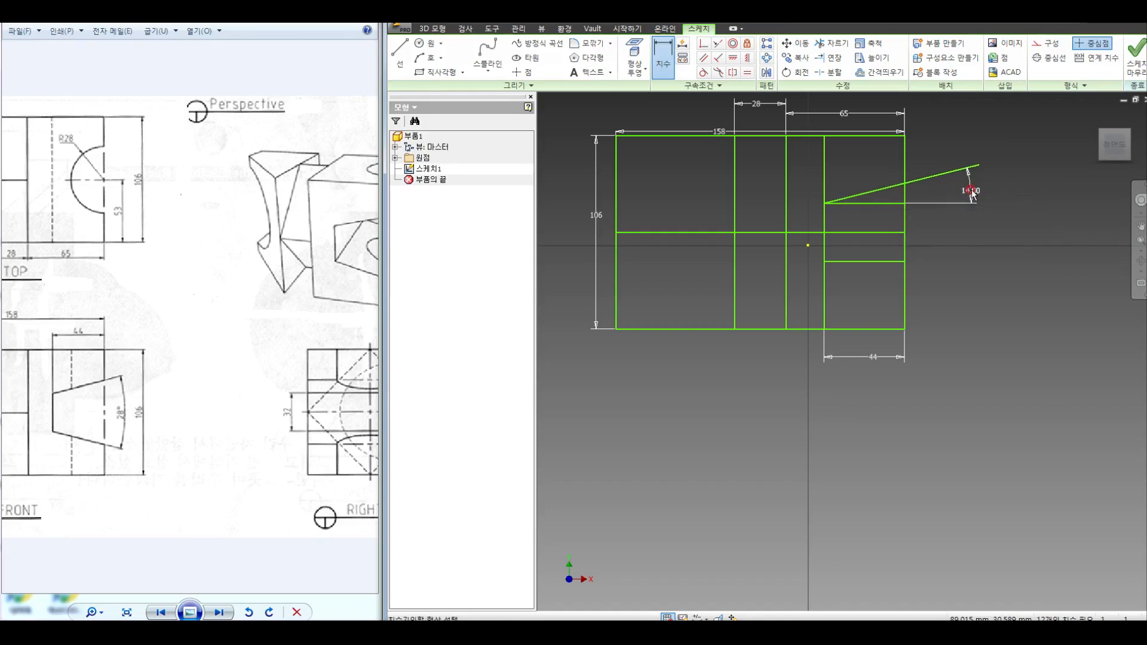
Step: Mirror the sloped line about the horizontal centre line
click(767, 72)
click(879, 189)
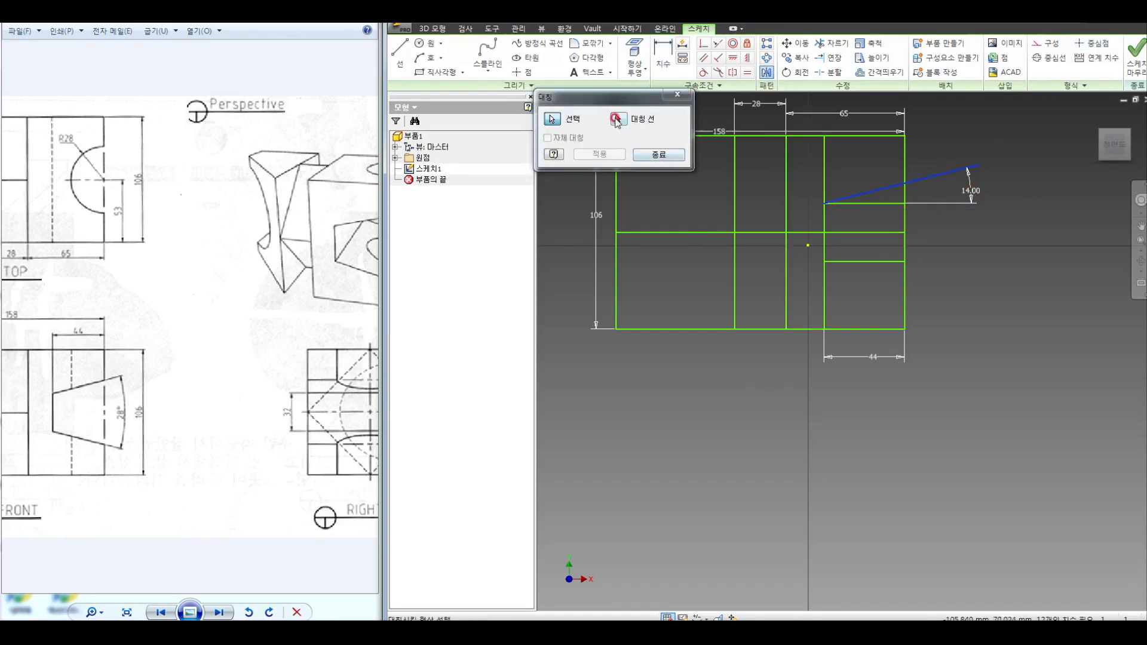
click(851, 233)
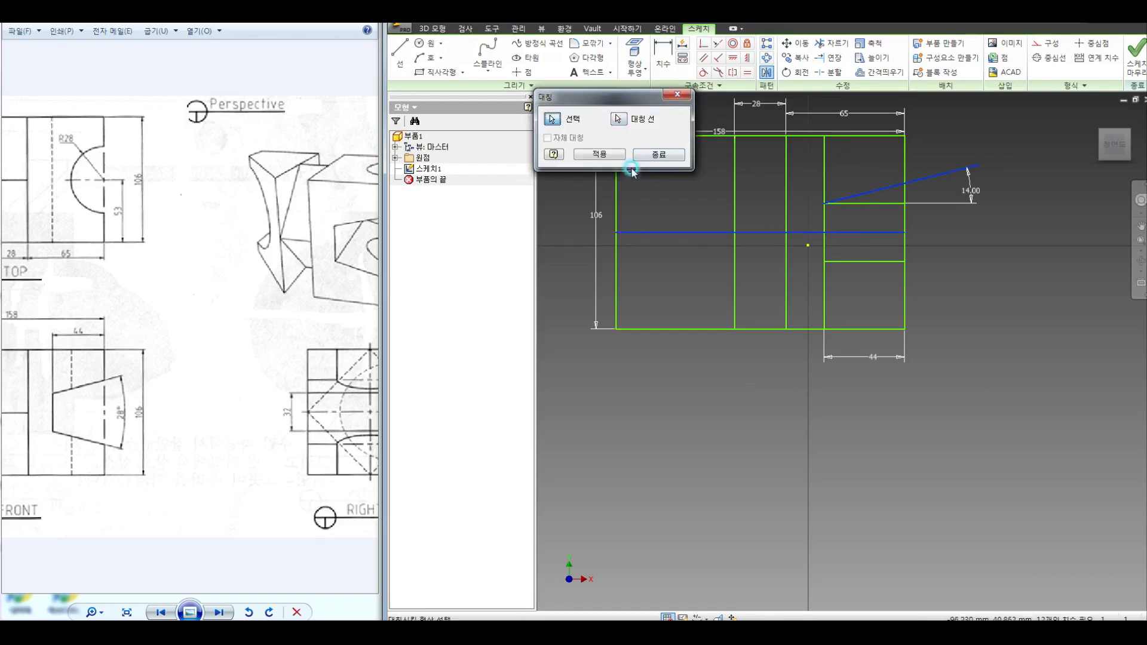
click(600, 154)
key(Escape)
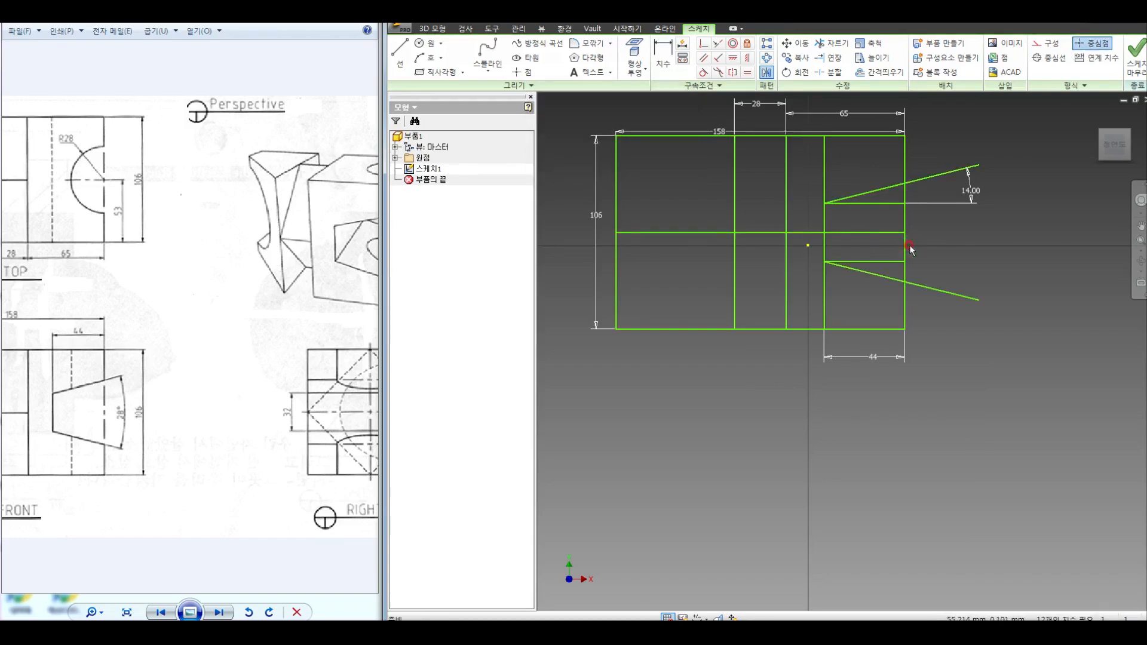
Step: Delete the two short horizontal lines between the third inner vertical line and the rectangle's right edge
right_click(990, 244)
key(Escape)
click(882, 204)
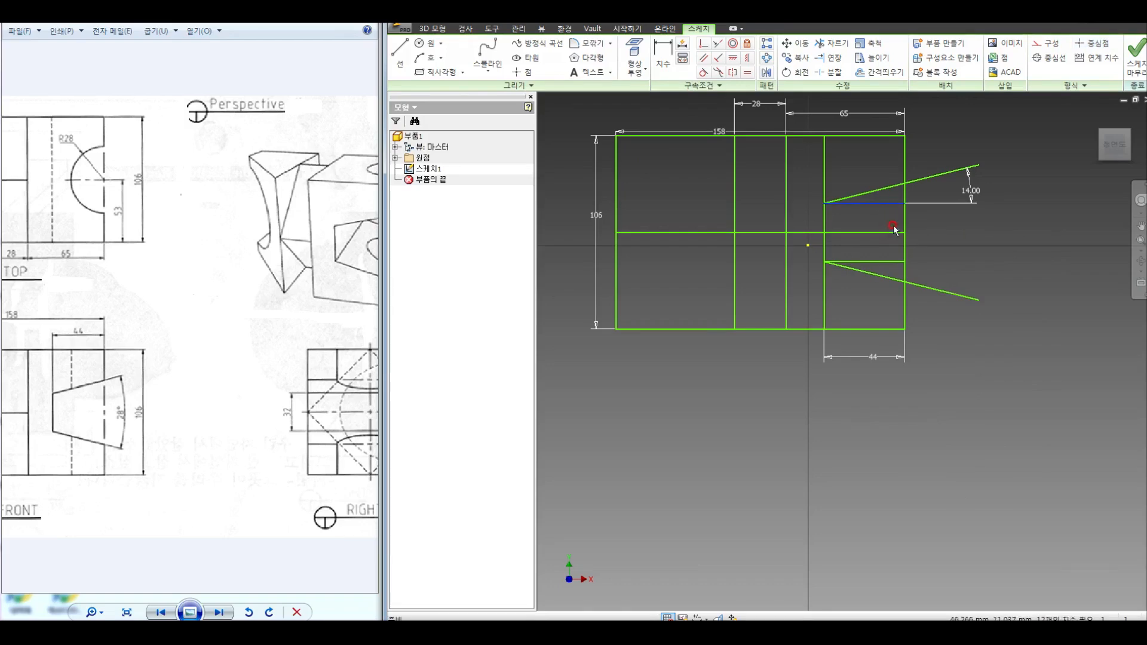
key(Delete)
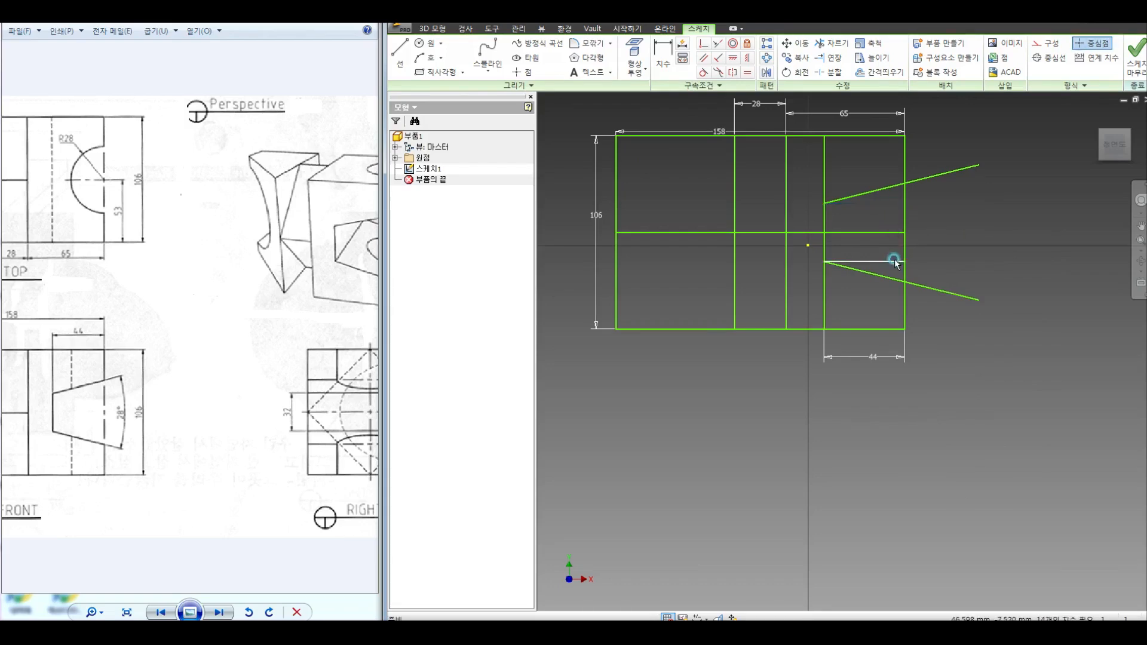
Step: Trim the sloped lines beyond the right edge, the edge between them, and the third inner vertical outside the notch
click(832, 43)
click(942, 178)
click(942, 297)
click(905, 259)
click(905, 214)
click(827, 179)
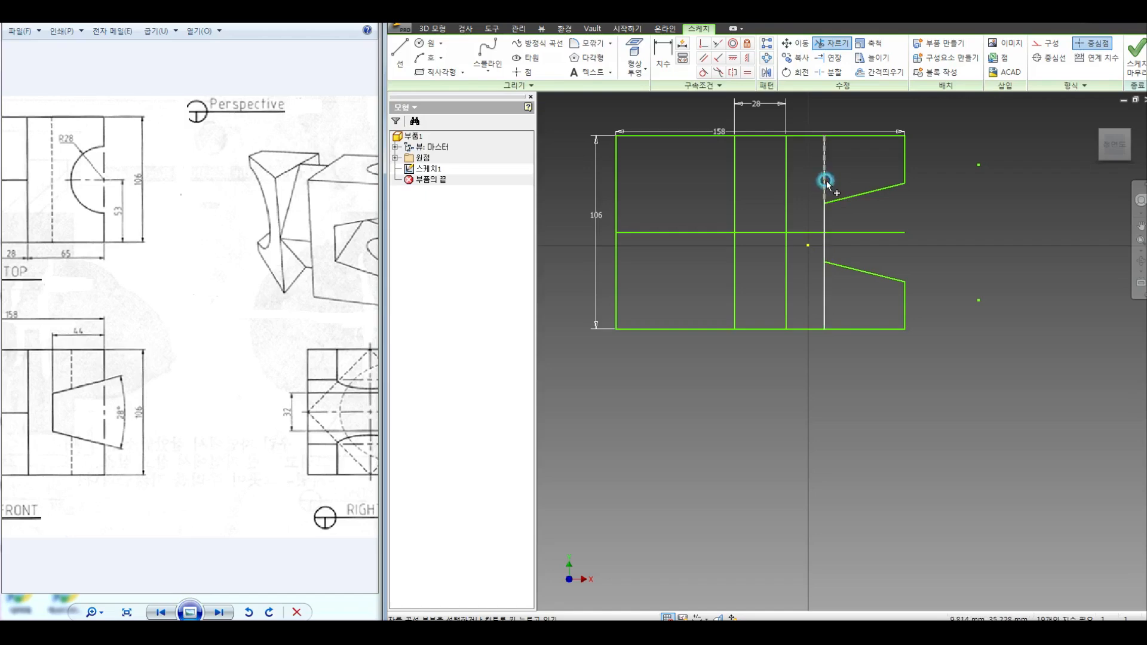
click(833, 272)
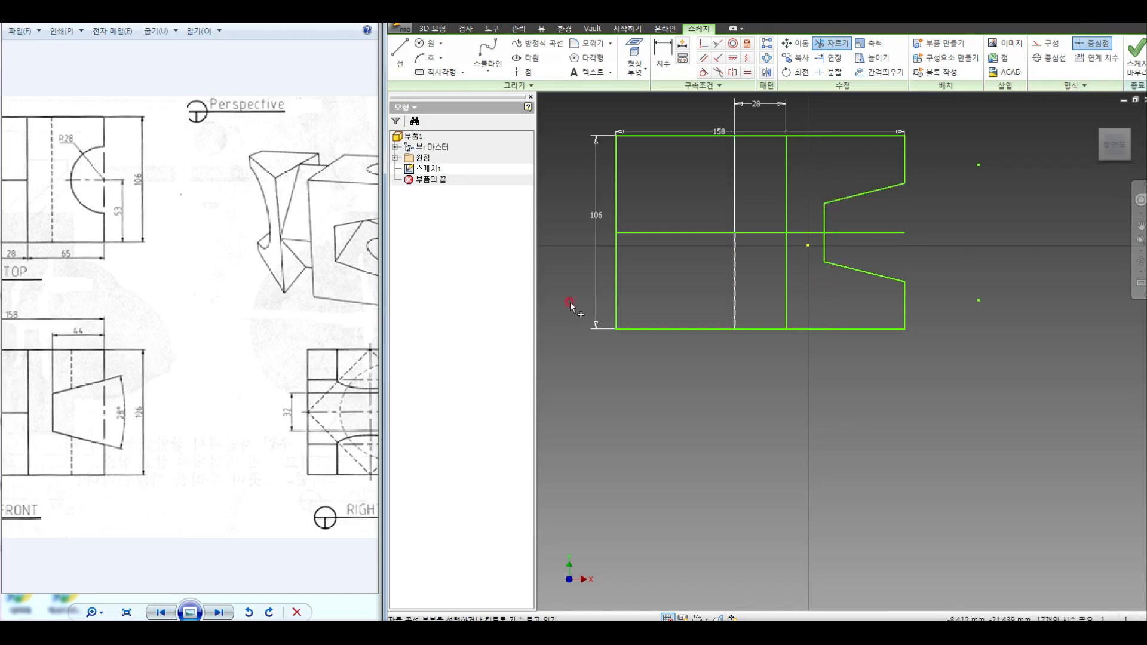
Step: Draw a circle of about 33 mm radius centred where the horizontal centre line meets the rectangle's left edge
drag(96, 356, 206, 334)
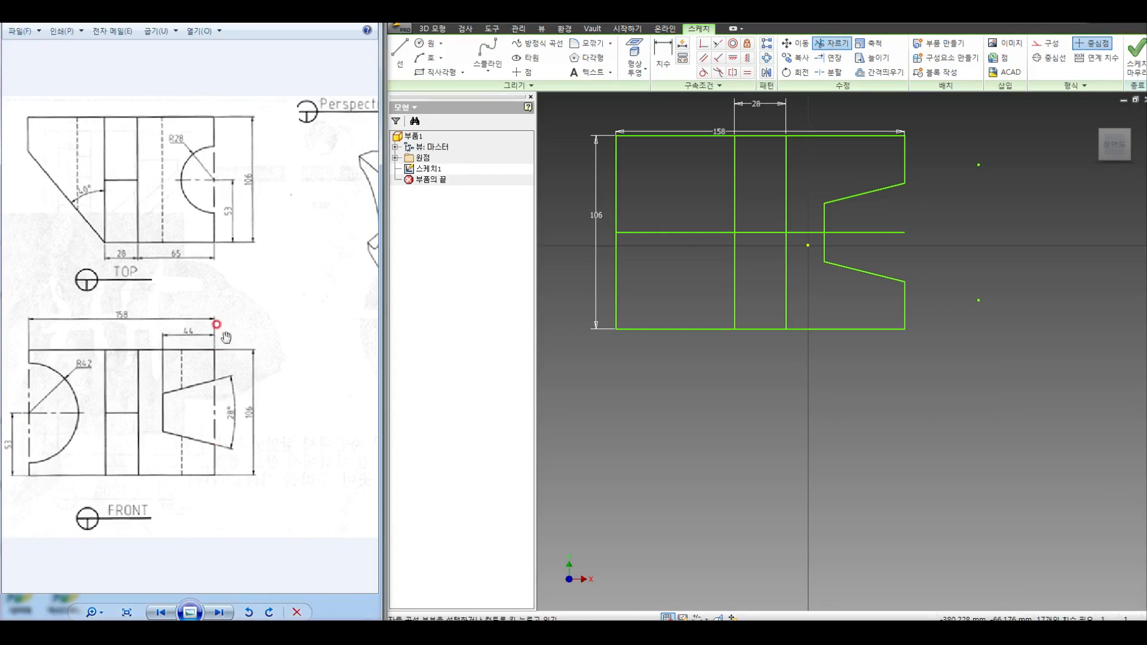
mouse_move(293, 360)
mouse_down()
mouse_move(146, 358)
mouse_move(307, 366)
mouse_up()
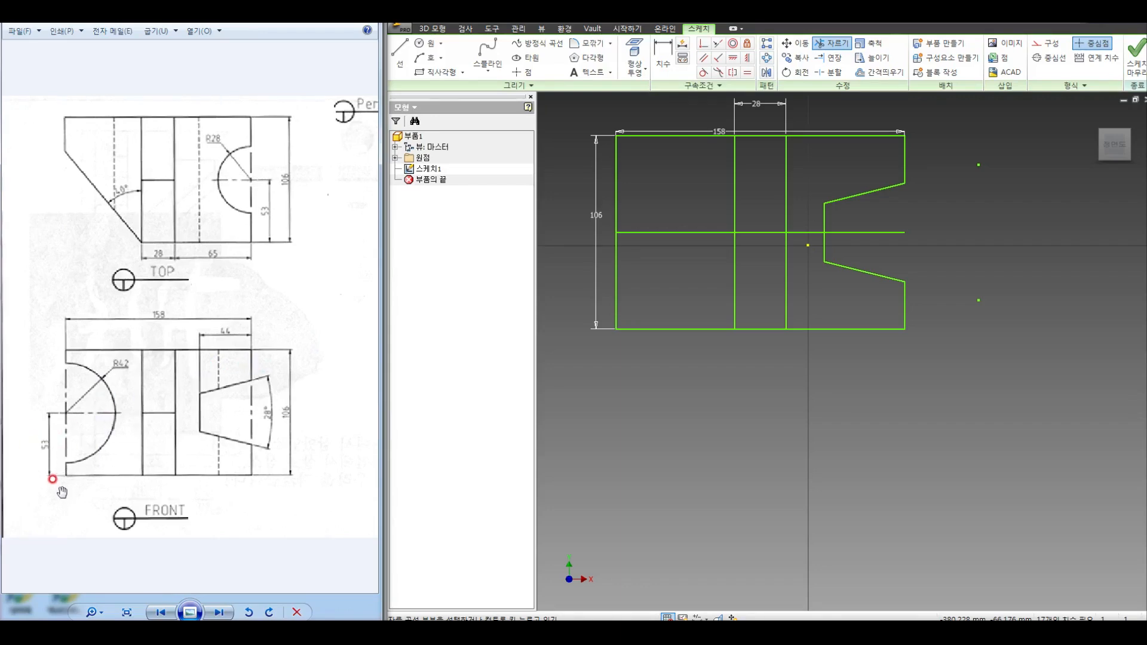
click(432, 55)
click(426, 43)
click(615, 232)
click(664, 265)
Step: Add a radius dimension of 42 mm to the circle
key(d)
click(662, 191)
right_click(675, 174)
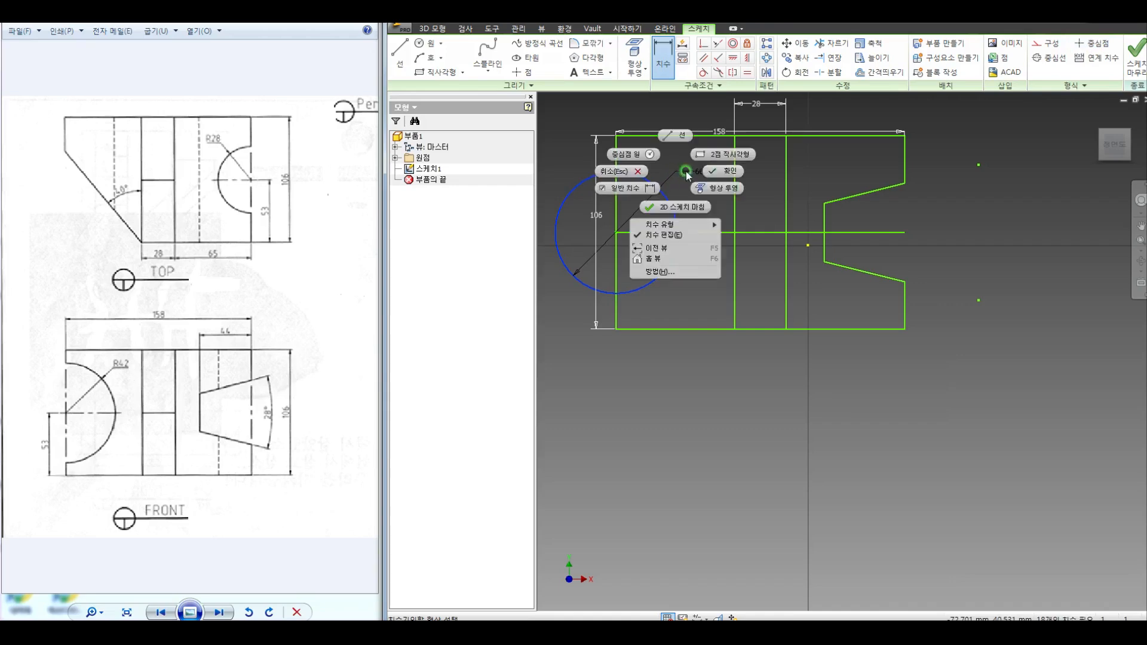
mouse_move(688, 227)
click(765, 224)
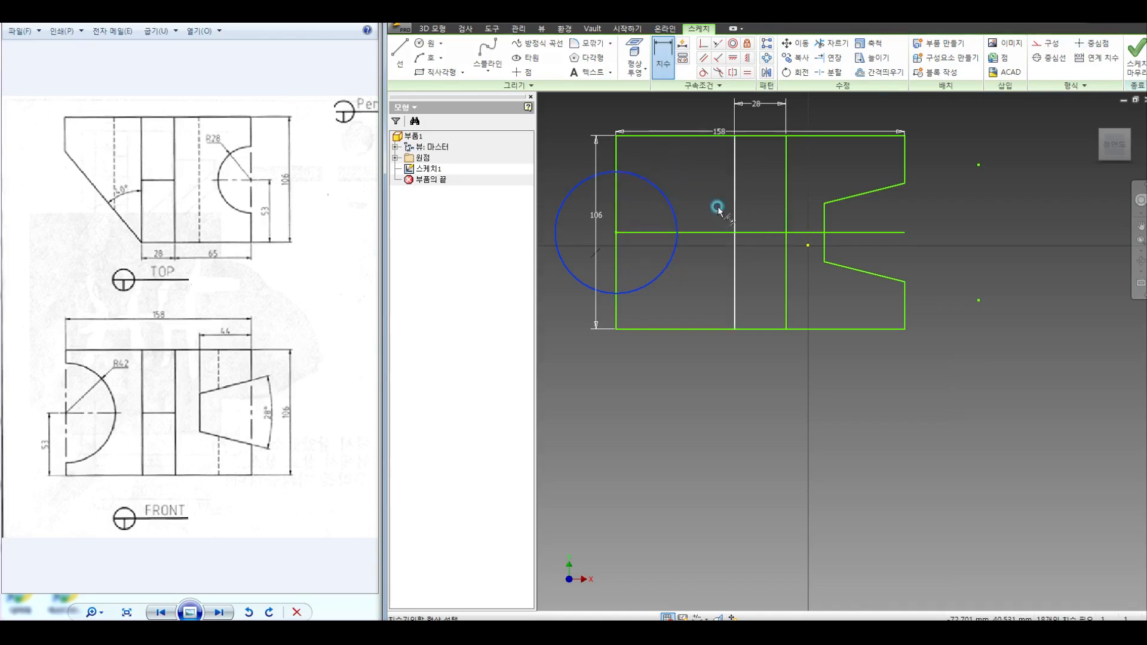
click(663, 170)
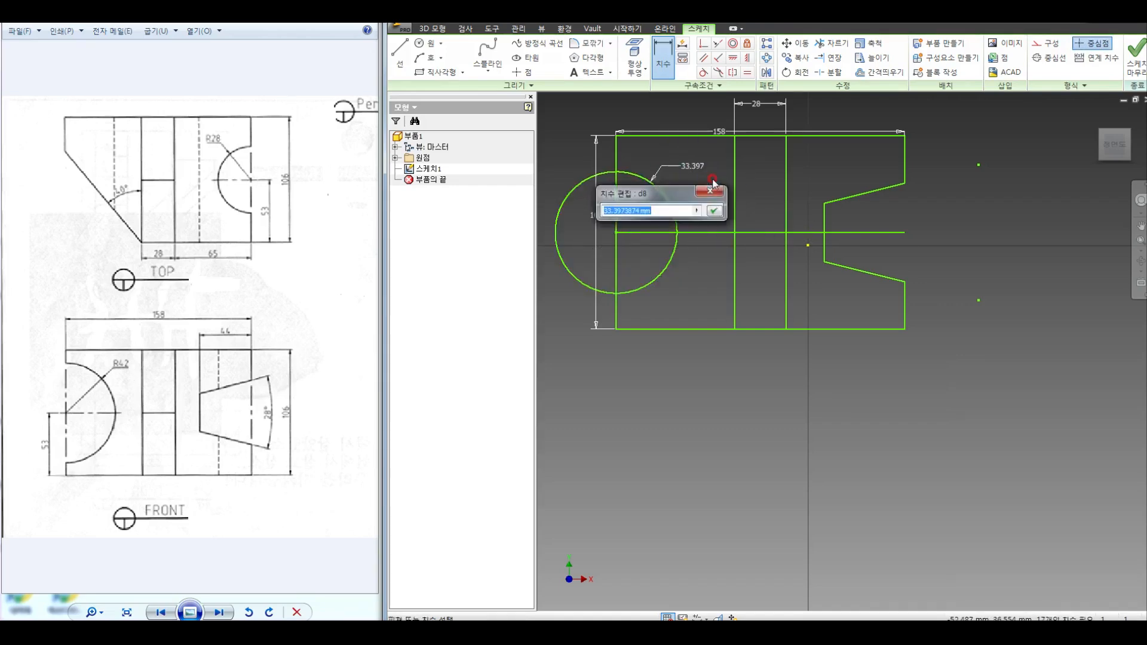
text(42)
click(712, 179)
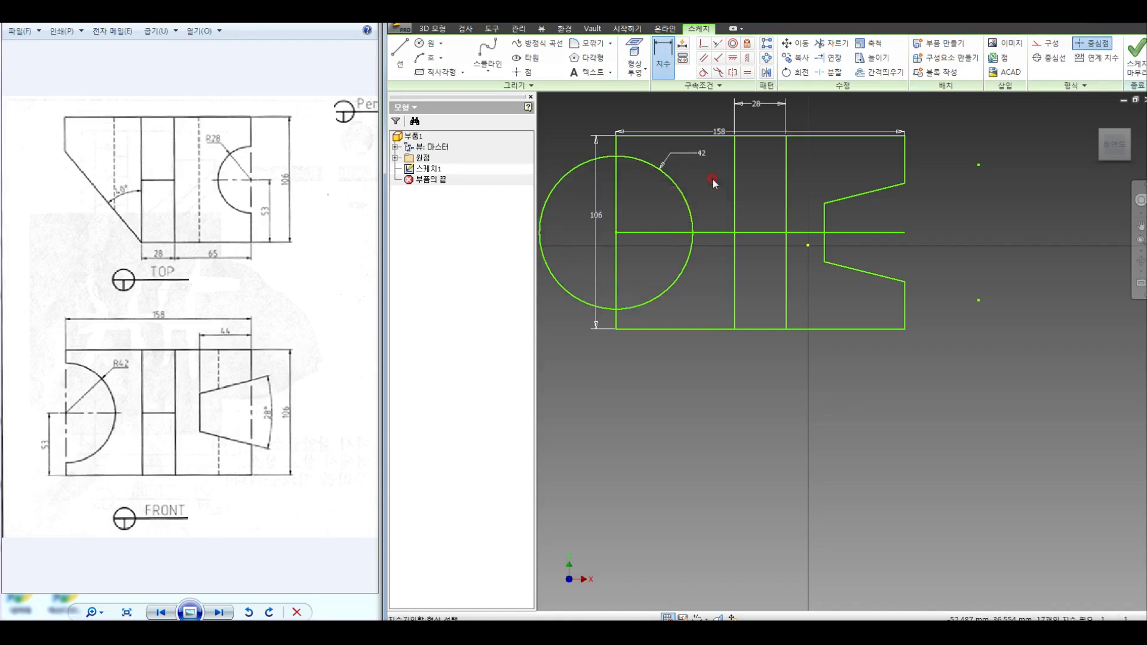
Step: Trim the circle's outer half and the left edge inside it to form the semicircular cutout
click(831, 43)
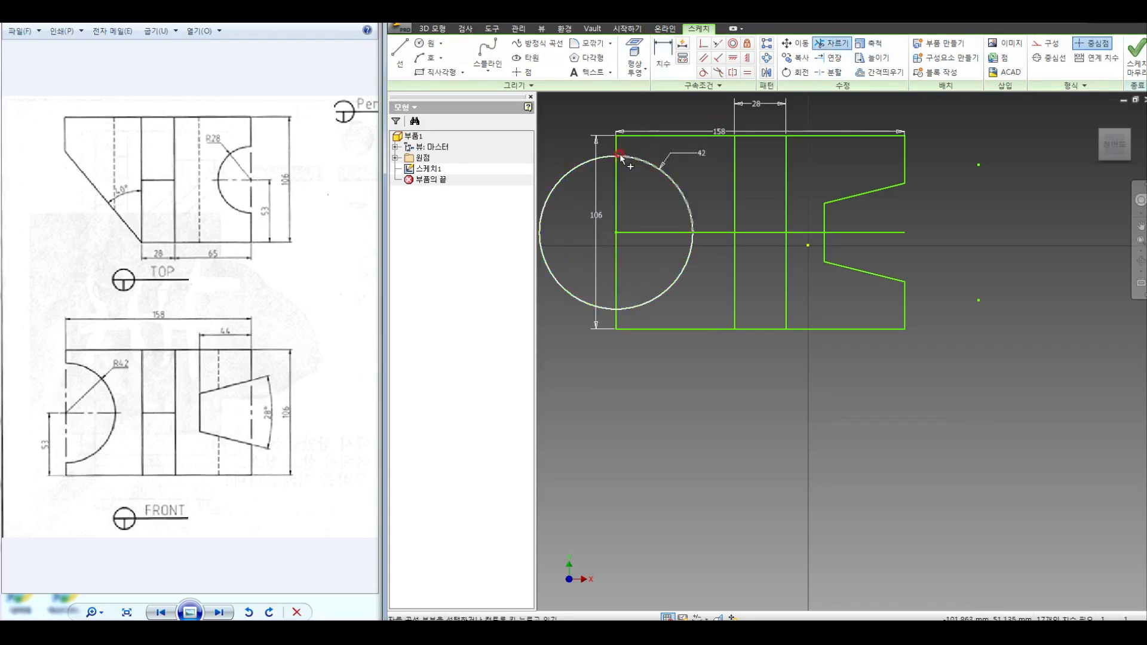
click(611, 160)
click(617, 194)
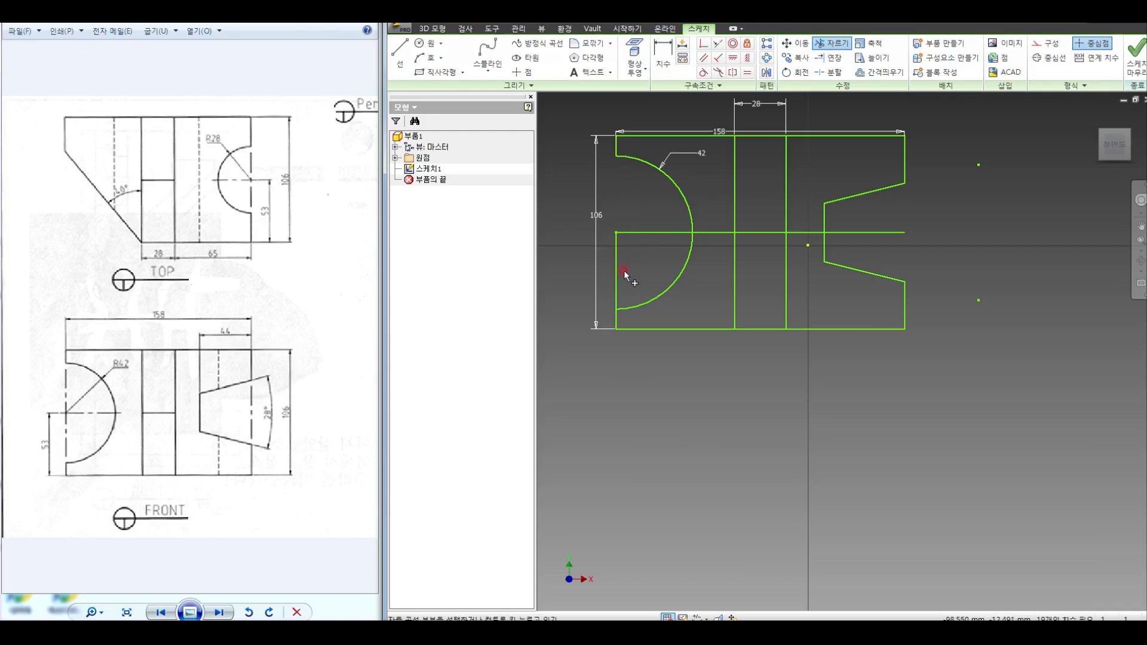
right_click(650, 267)
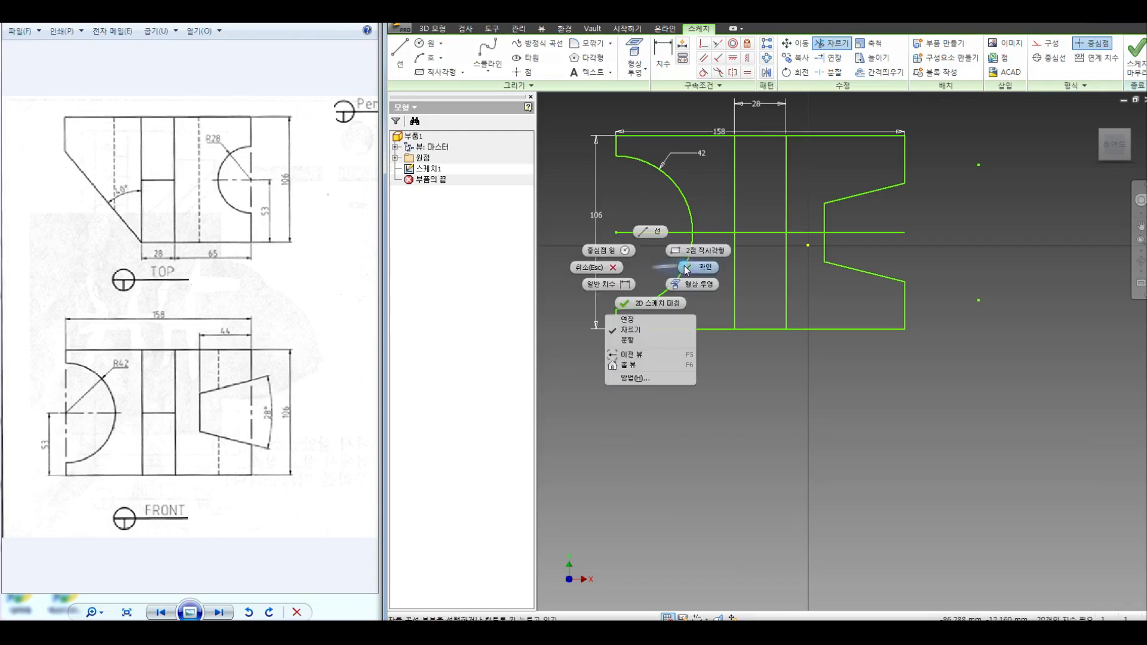
click(681, 265)
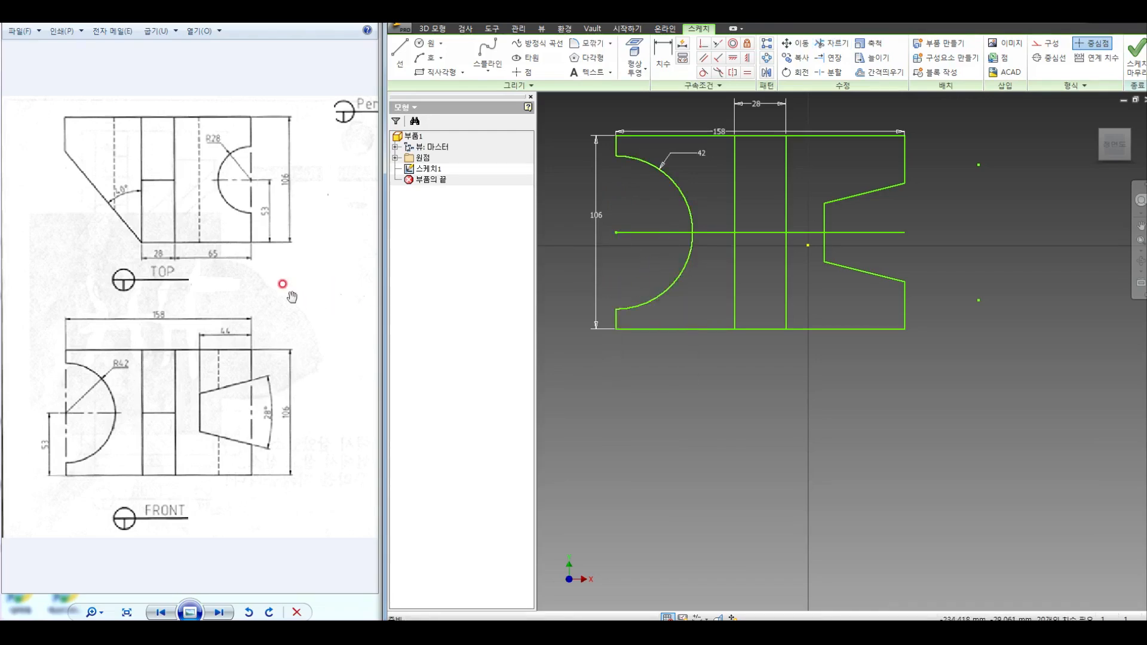
Step: Trim the rectangle's top and bottom edges between the two remaining inner vertical lines
click(262, 279)
scroll(269, 288, down, 2)
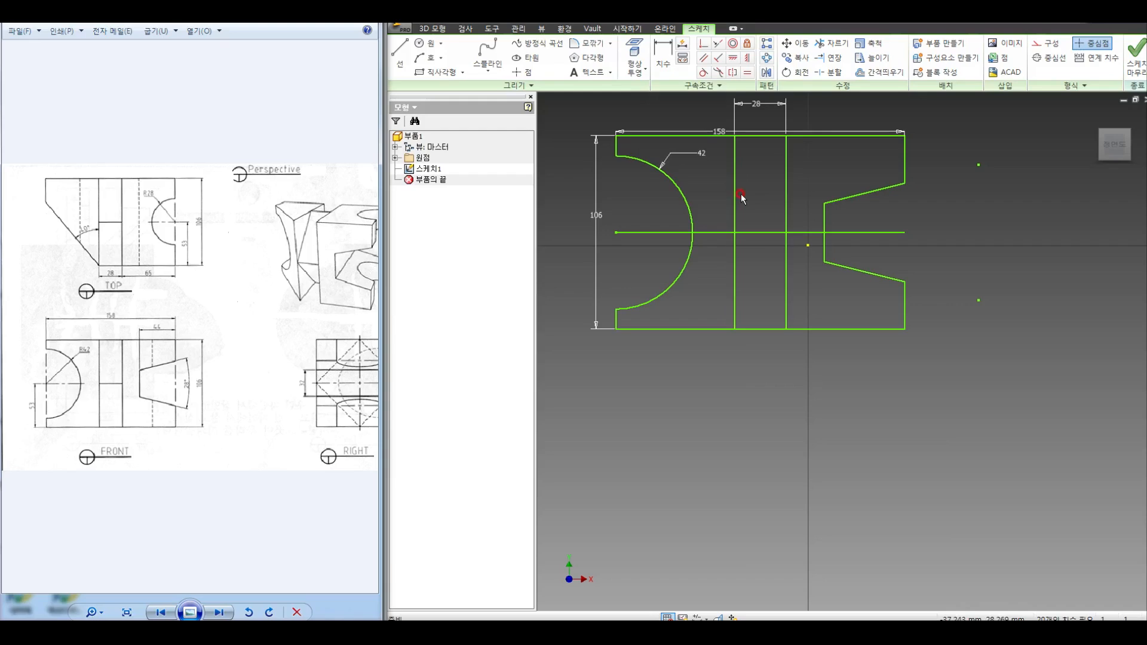
click(267, 274)
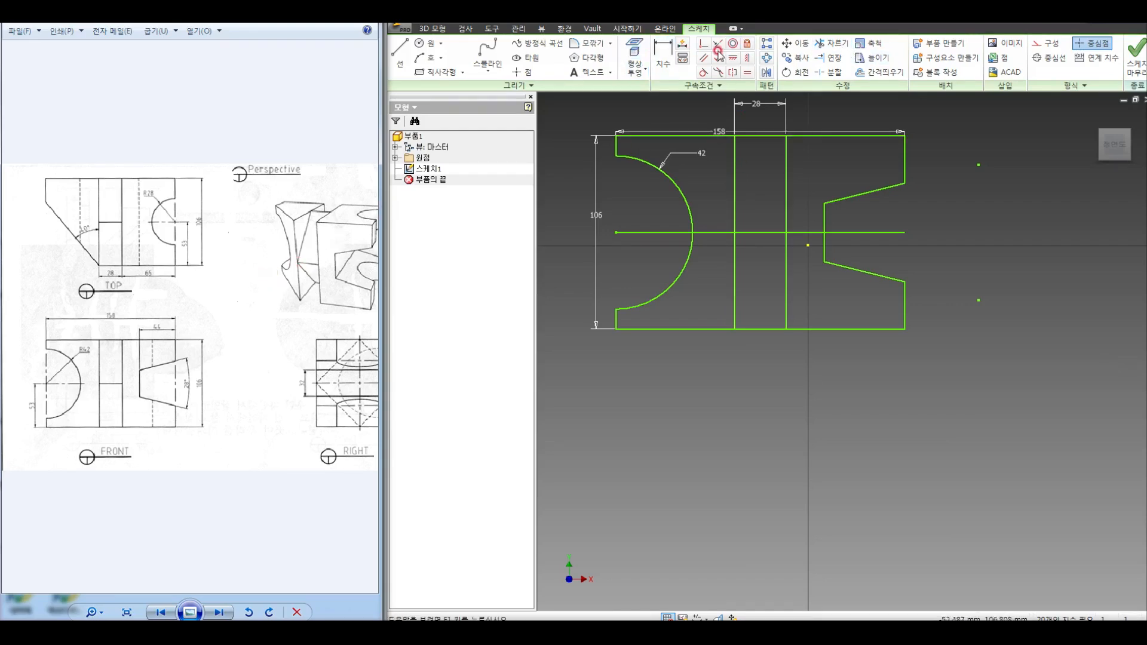
click(831, 43)
click(765, 132)
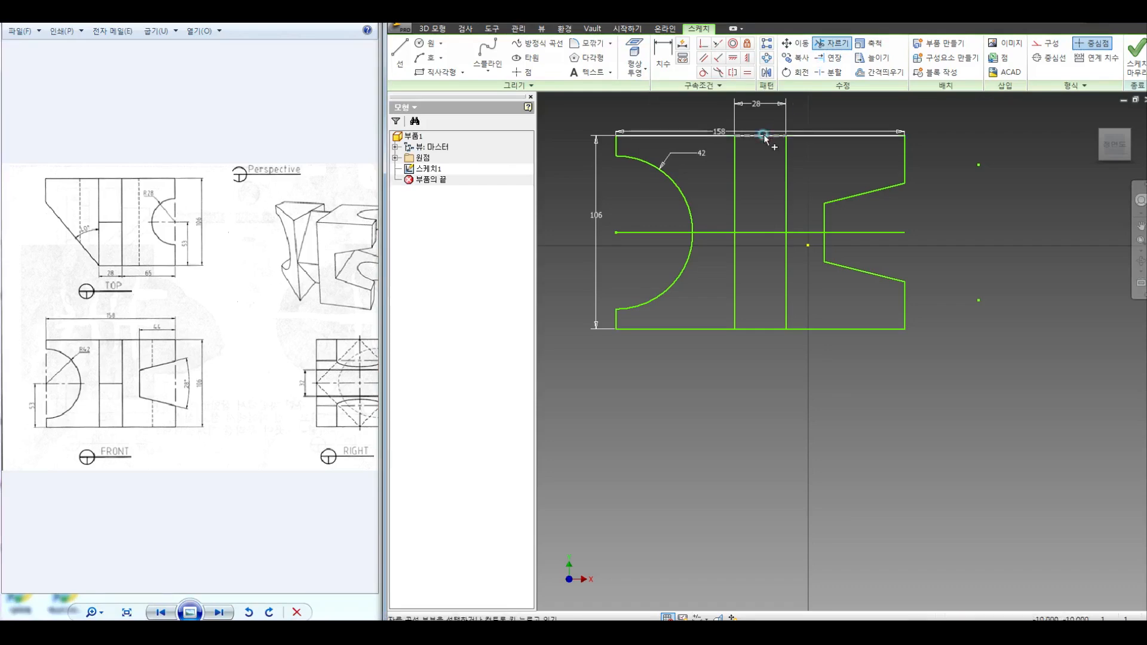
click(760, 329)
right_click(952, 222)
click(995, 225)
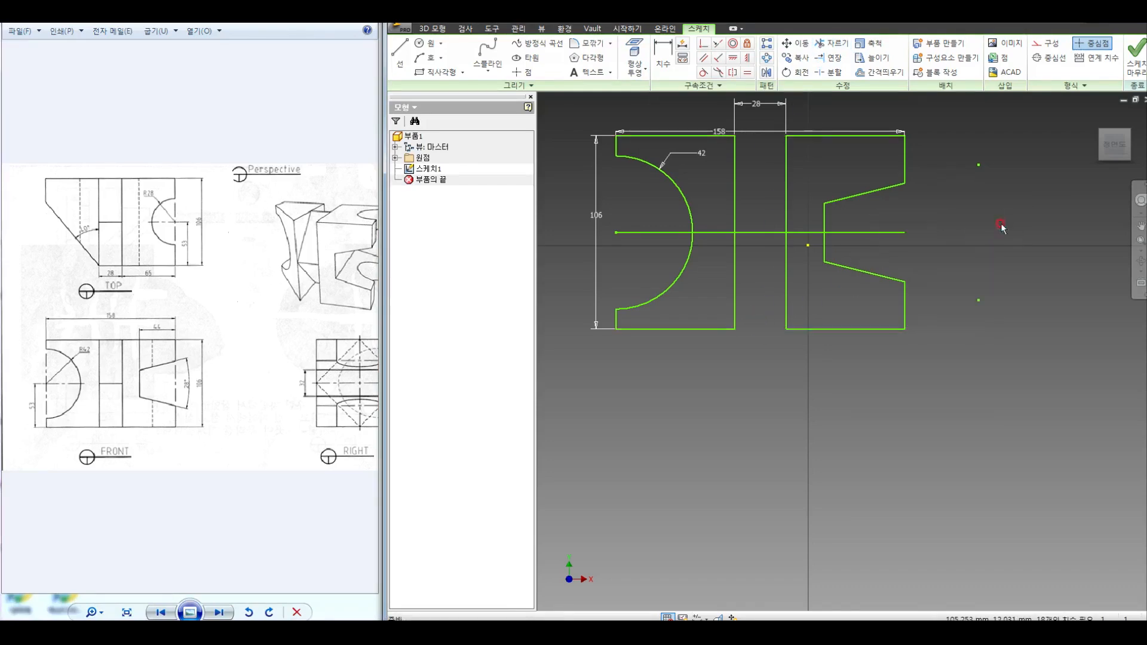
Step: Convert the horizontal centre line to construction geometry
drag(771, 207, 751, 251)
click(1047, 43)
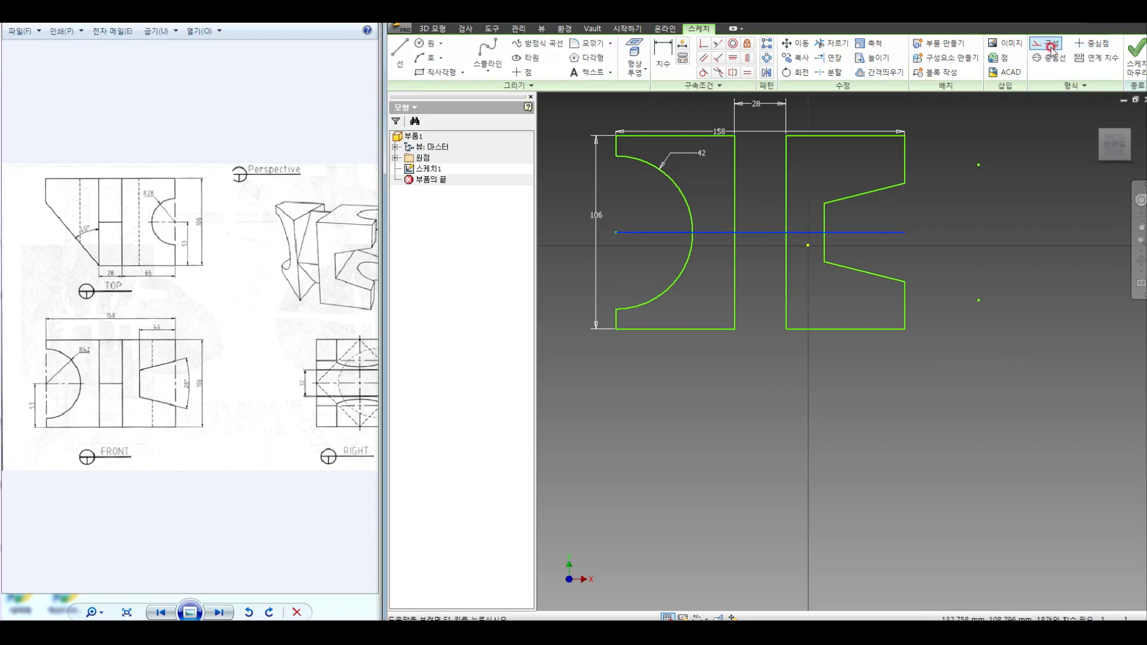
Step: Deselect the construction centre line and finish the front-view sketch
click(1000, 196)
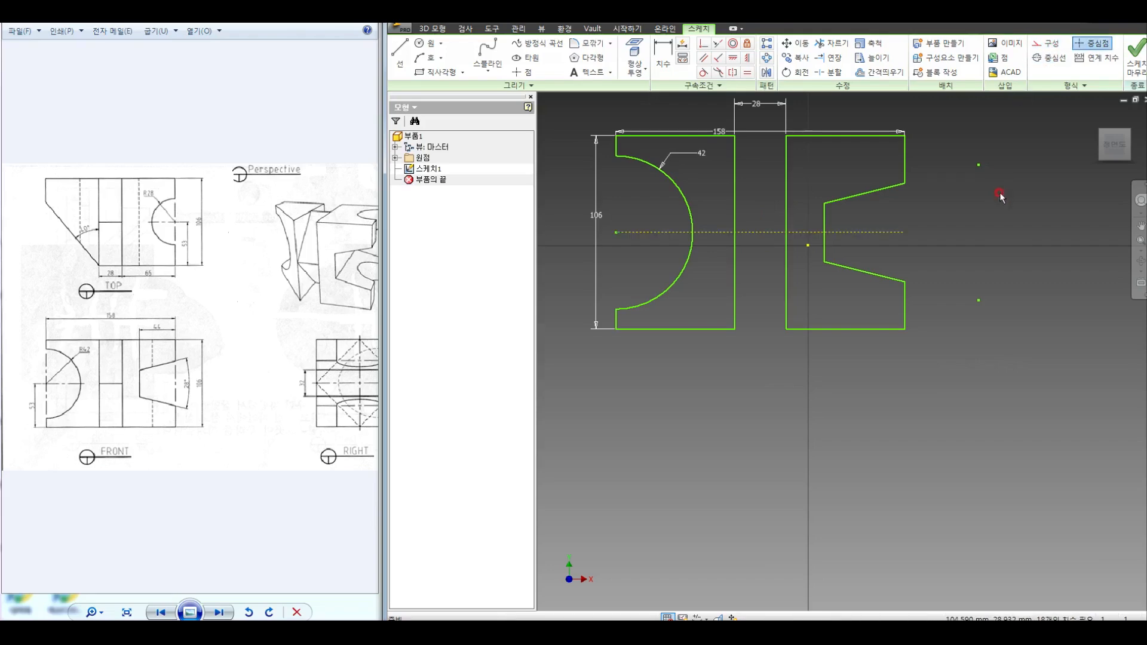
click(1134, 67)
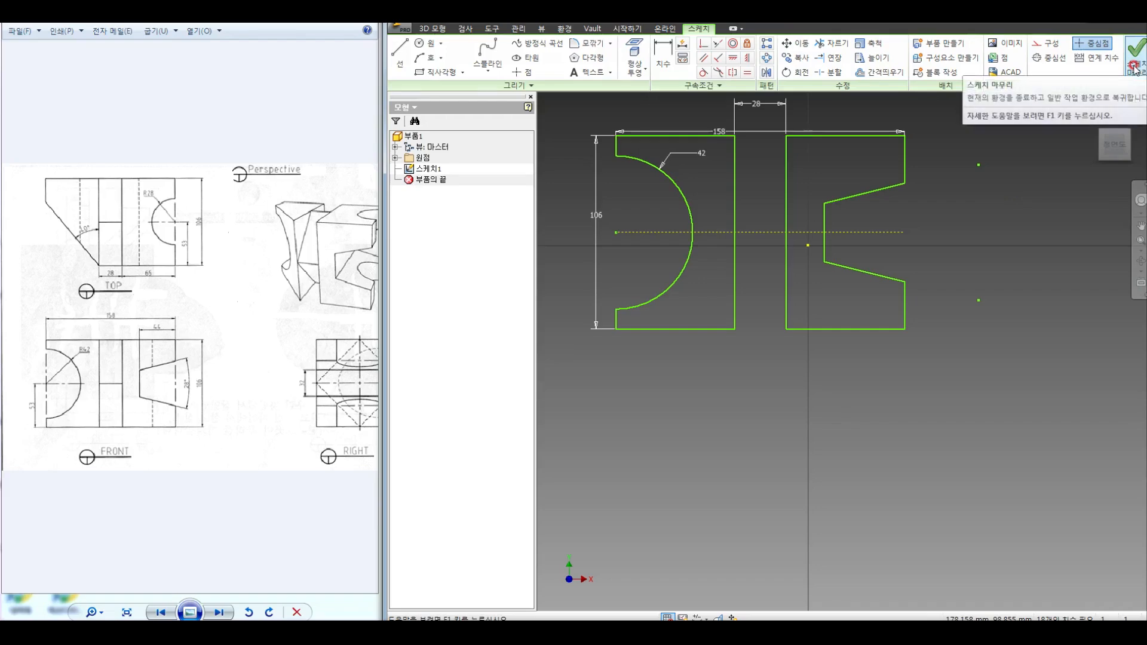
click(1134, 67)
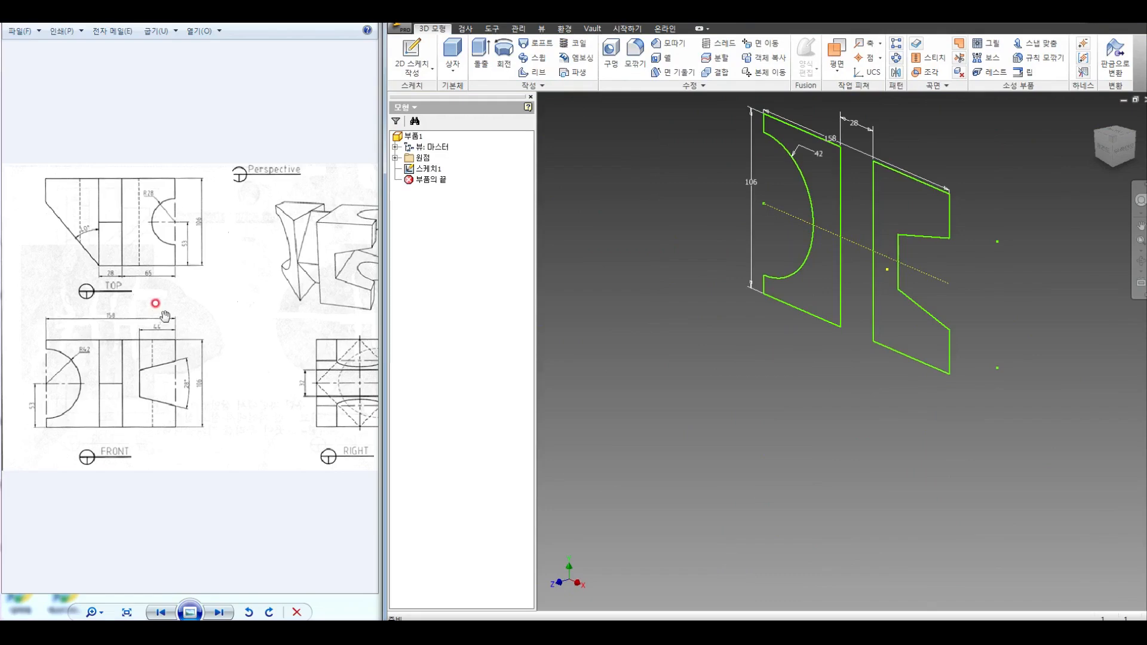
Step: Extrude both closed front-view profiles 106 mm as a solid, in the reversed direction behind the sketch plane
scroll(194, 223, up, 3)
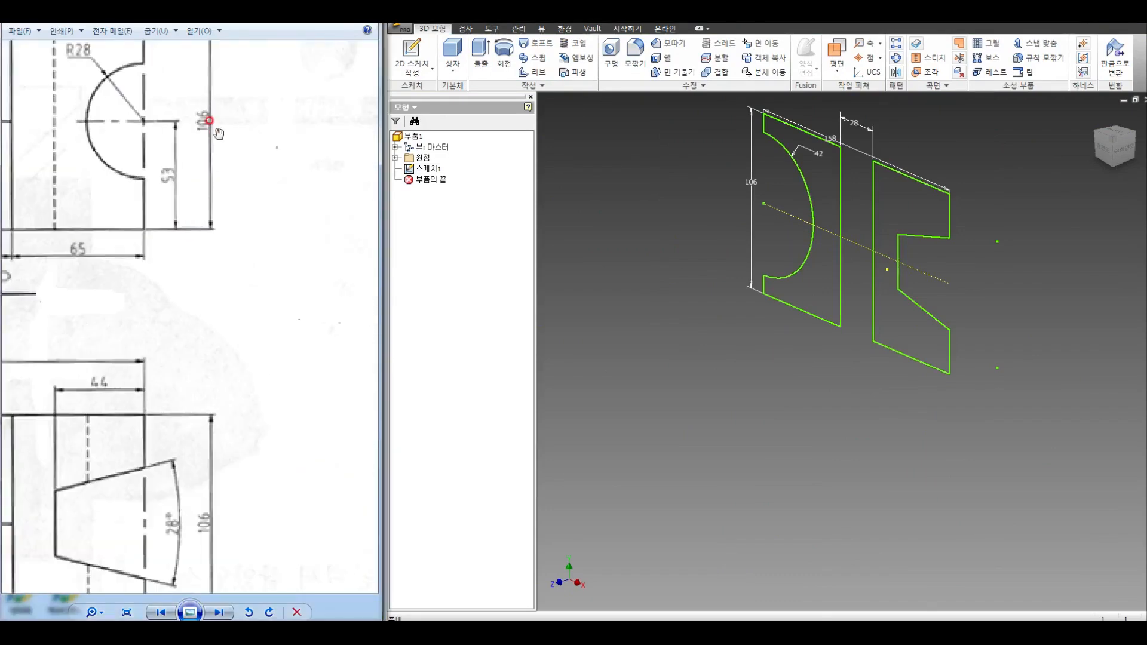
drag(222, 175, 252, 276)
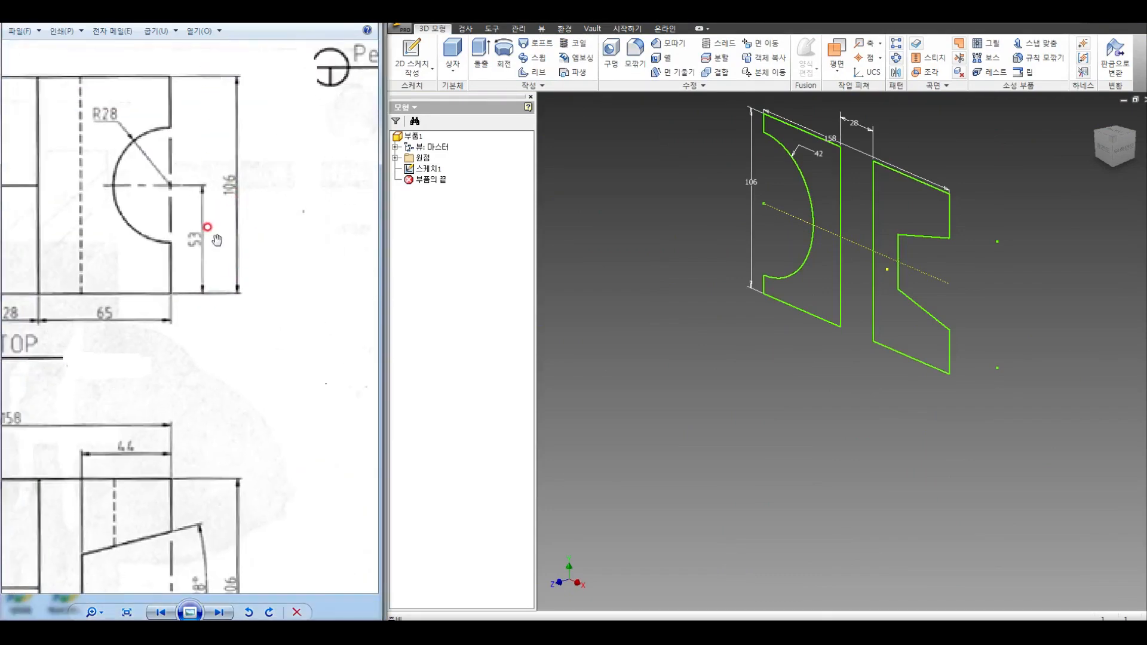
scroll(217, 240, down, 3)
click(481, 57)
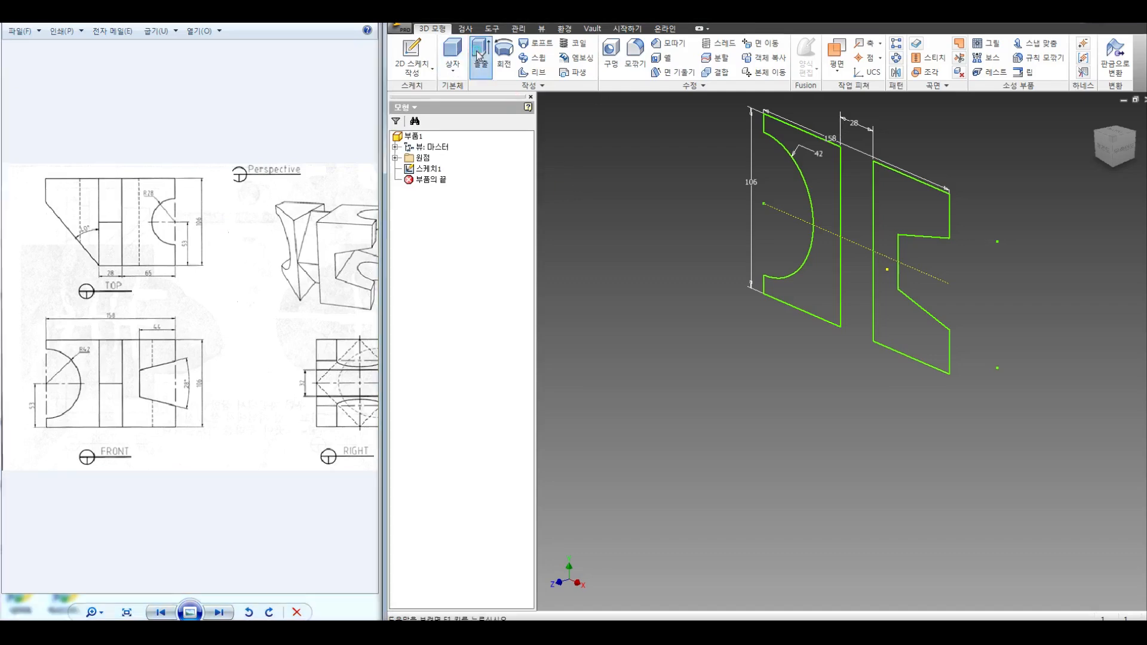
click(847, 210)
click(877, 272)
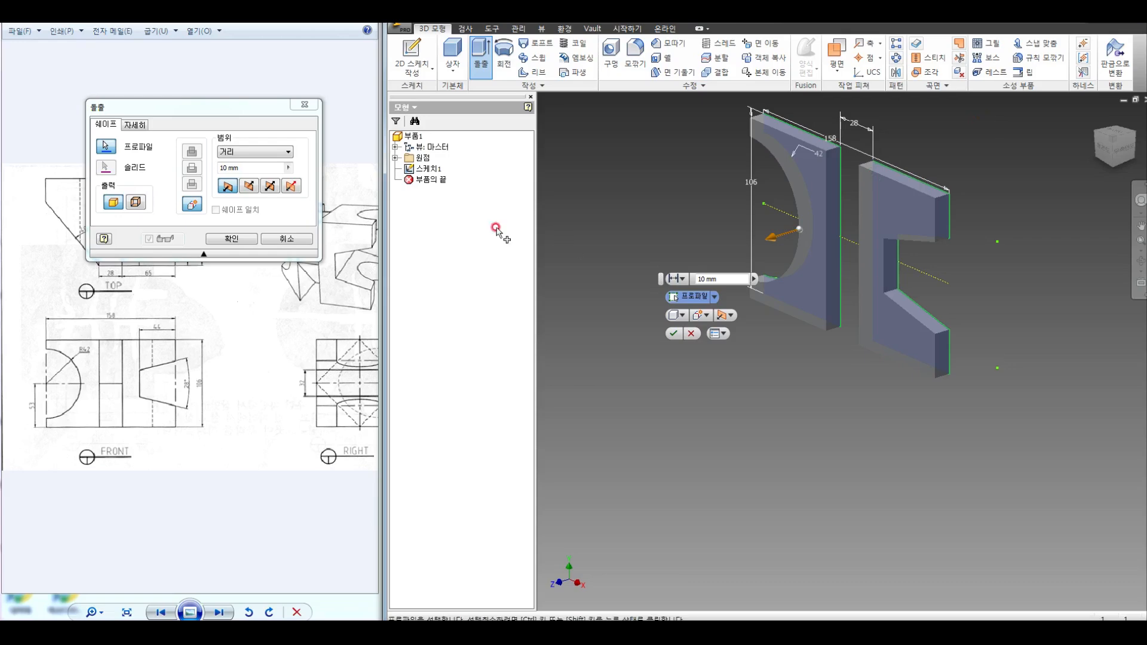
click(251, 167)
text(106)
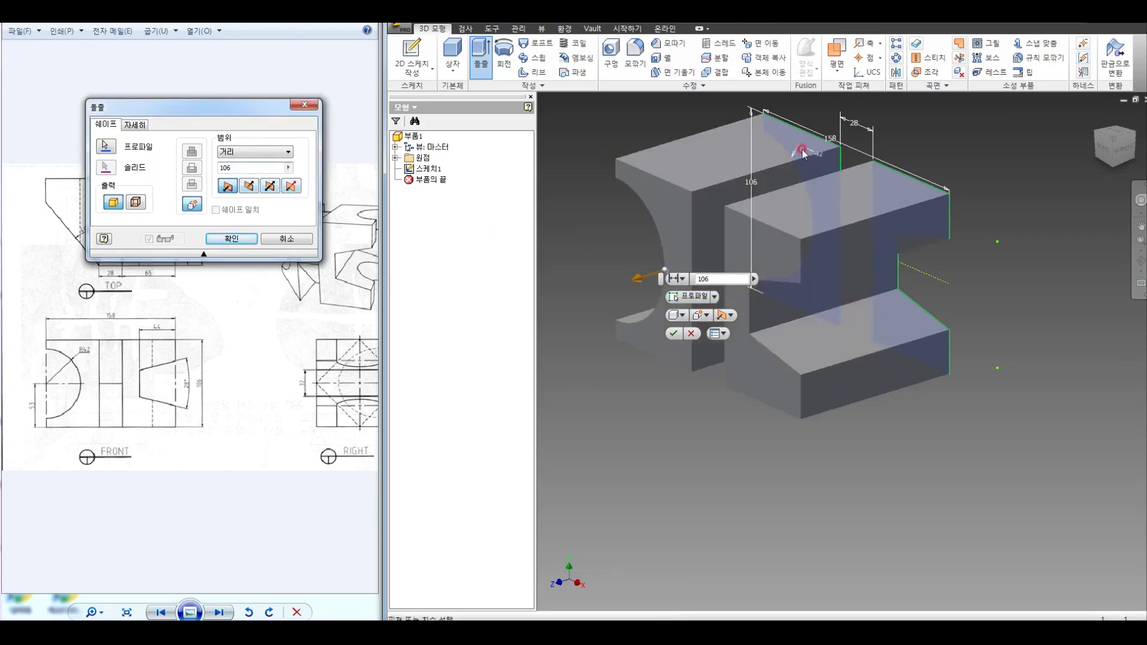
click(249, 187)
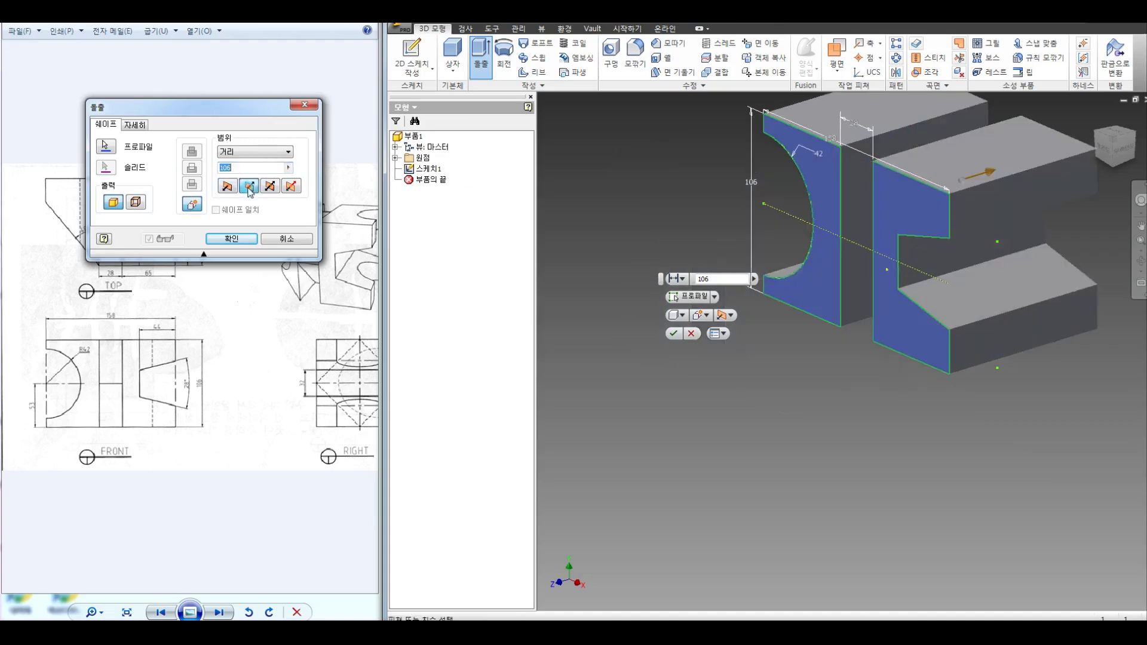
click(233, 240)
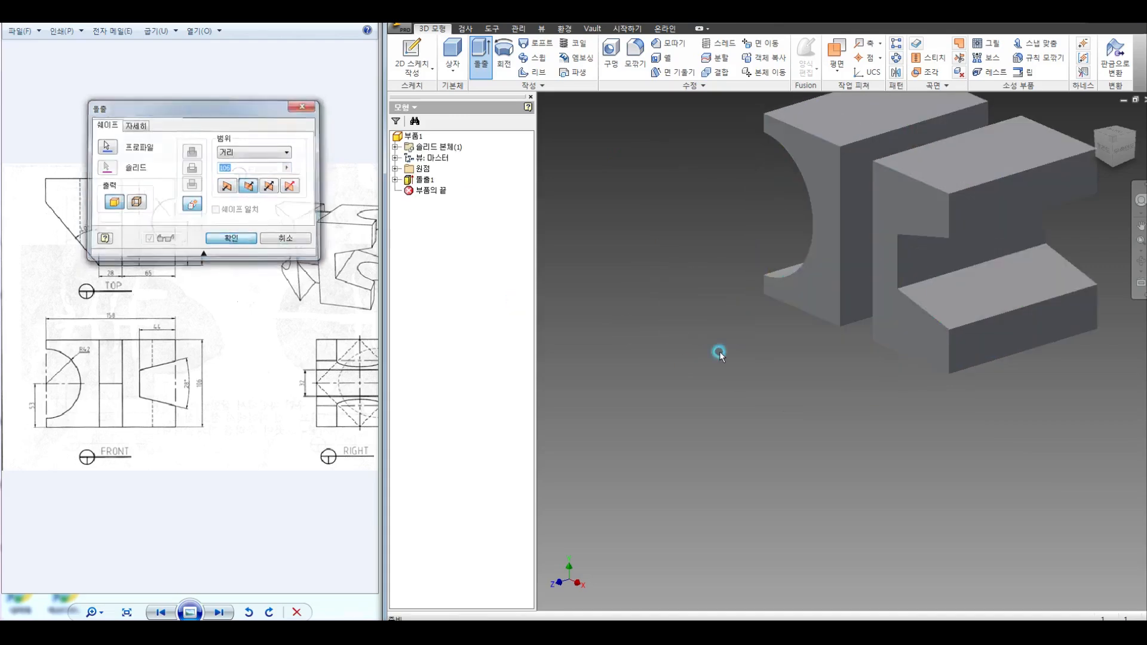
Step: Start a sketch on the top face of the notched block and project that face's outer edge on the notch side
middle_click(622, 429)
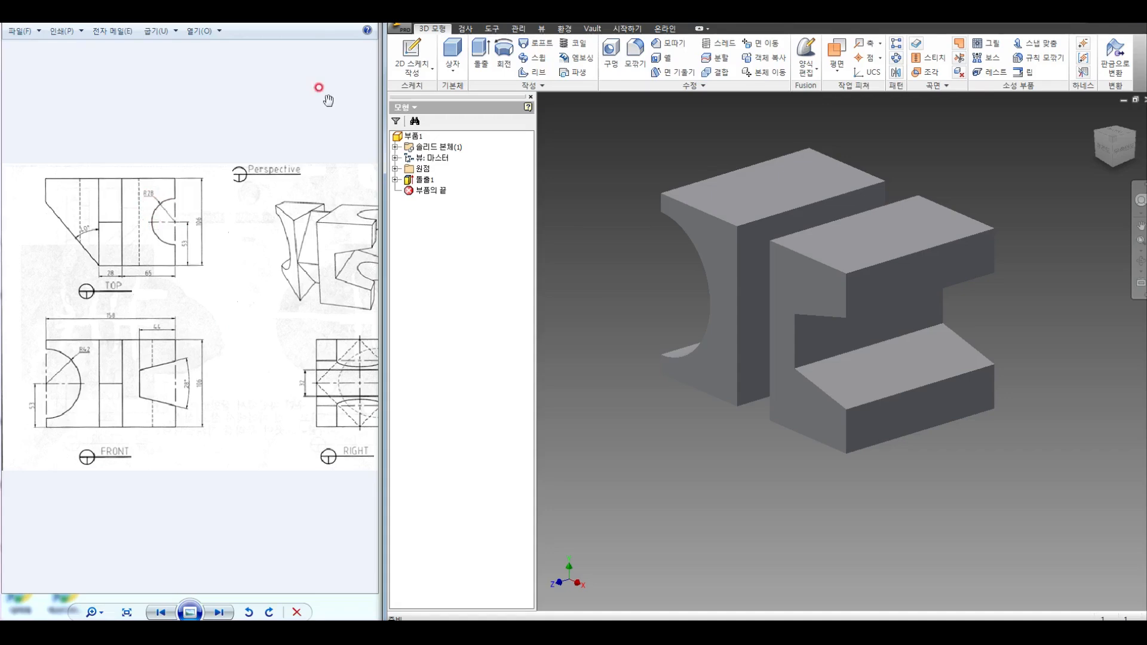
click(412, 55)
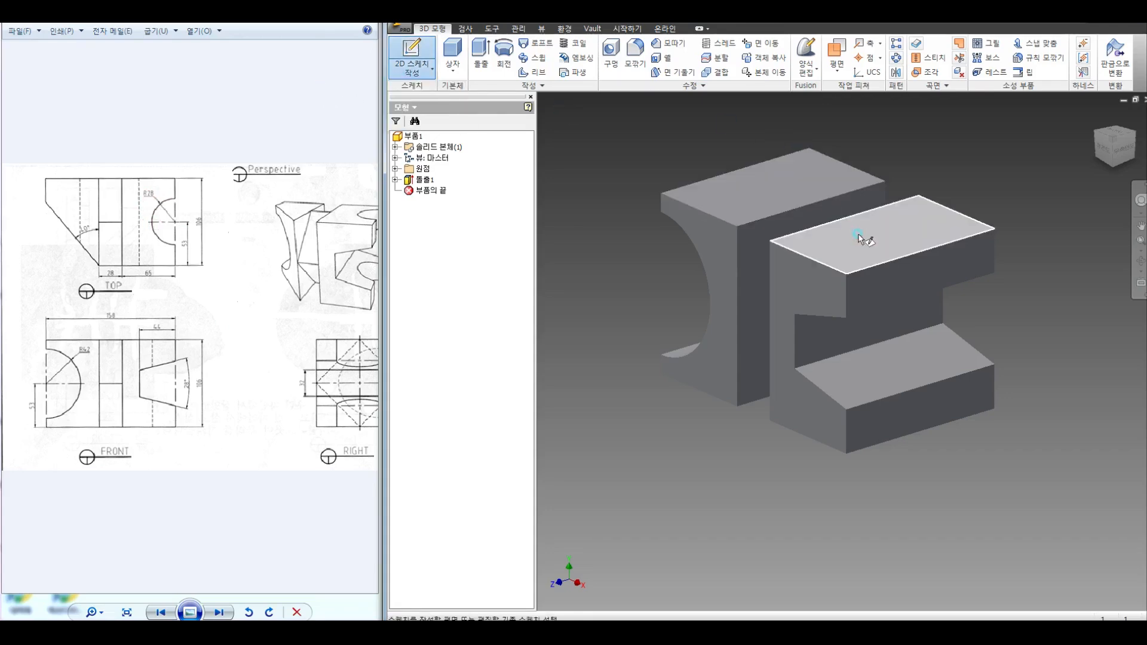
click(858, 233)
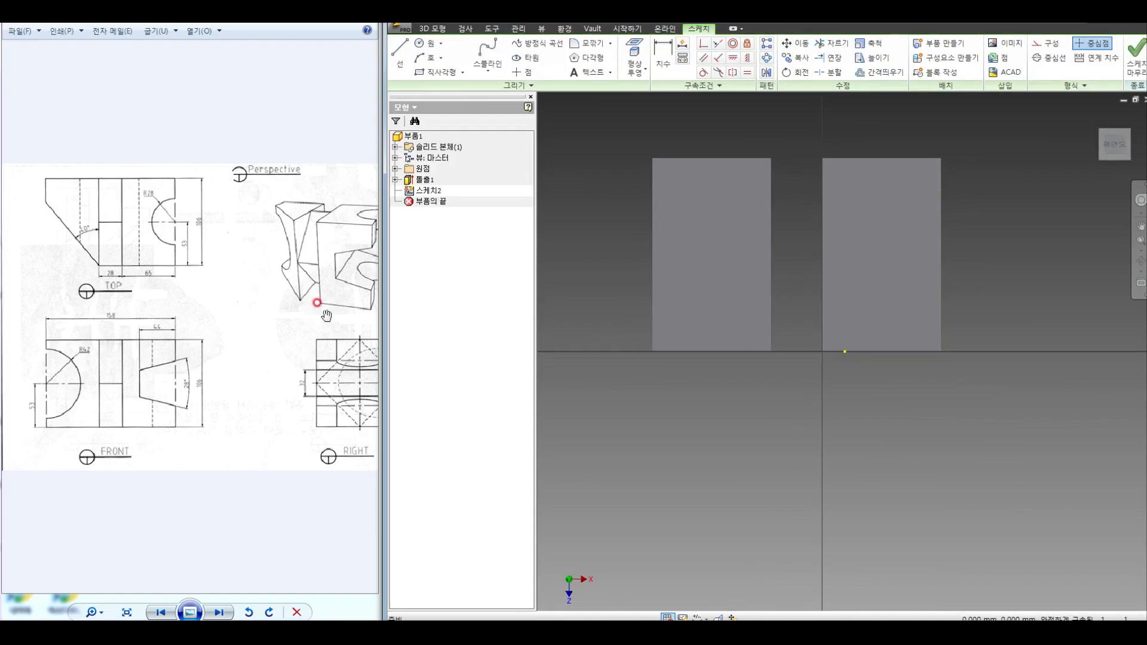
click(636, 67)
click(669, 94)
click(942, 226)
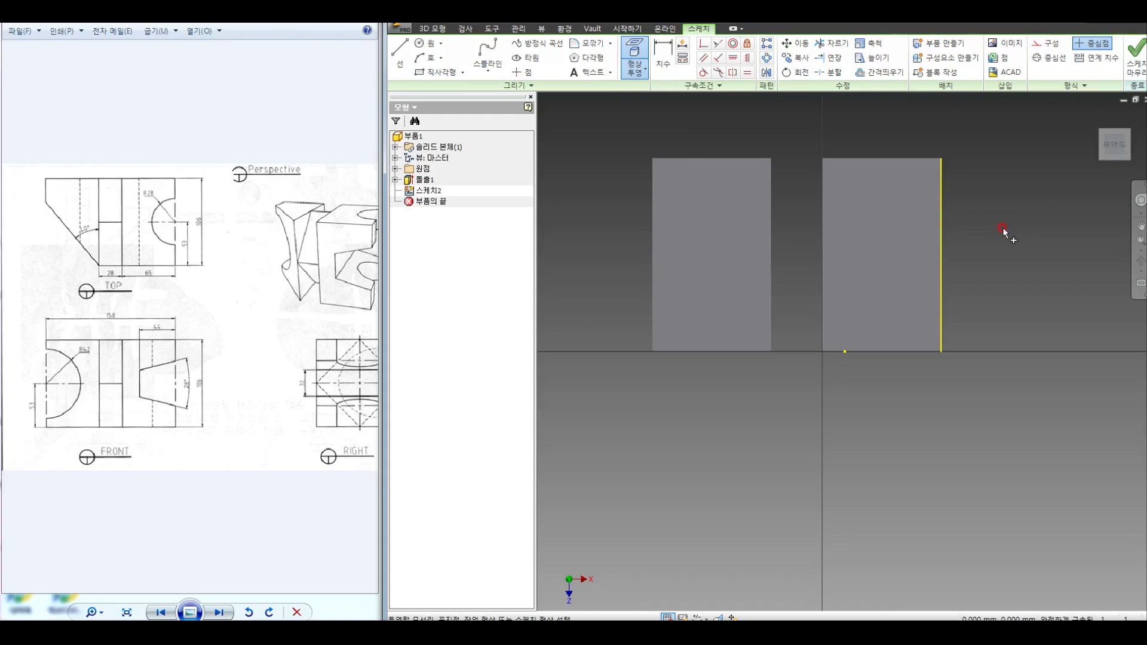
Step: Sketch a circle about 58 mm in diameter centred on the midpoint of the projected outer edge
scroll(200, 239, up, 2)
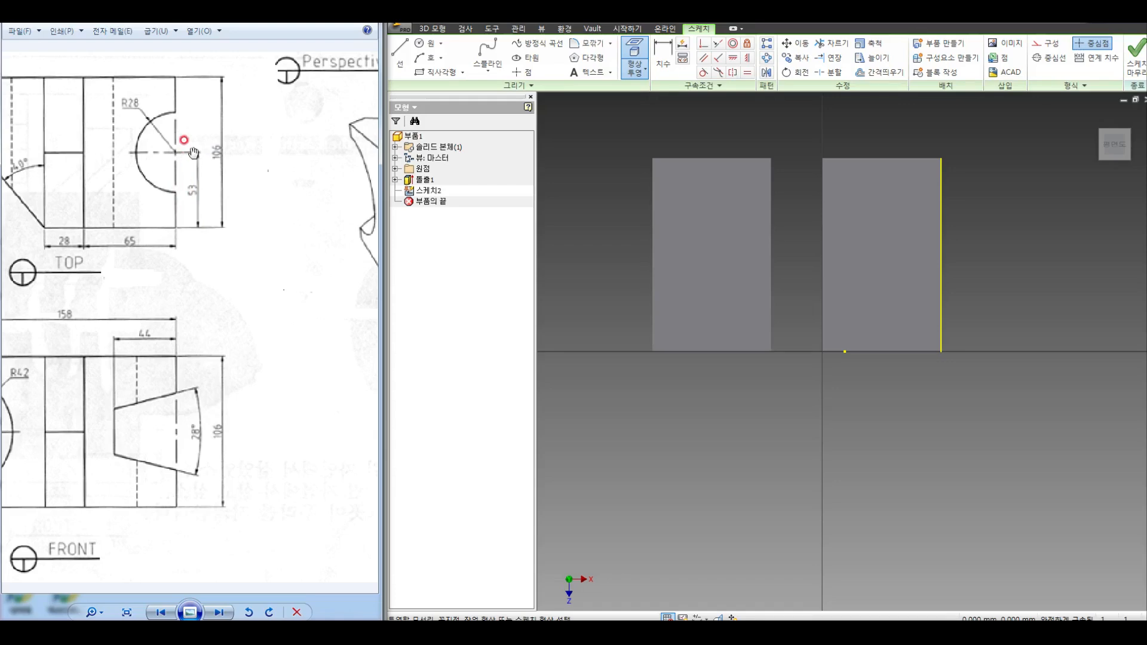
click(426, 43)
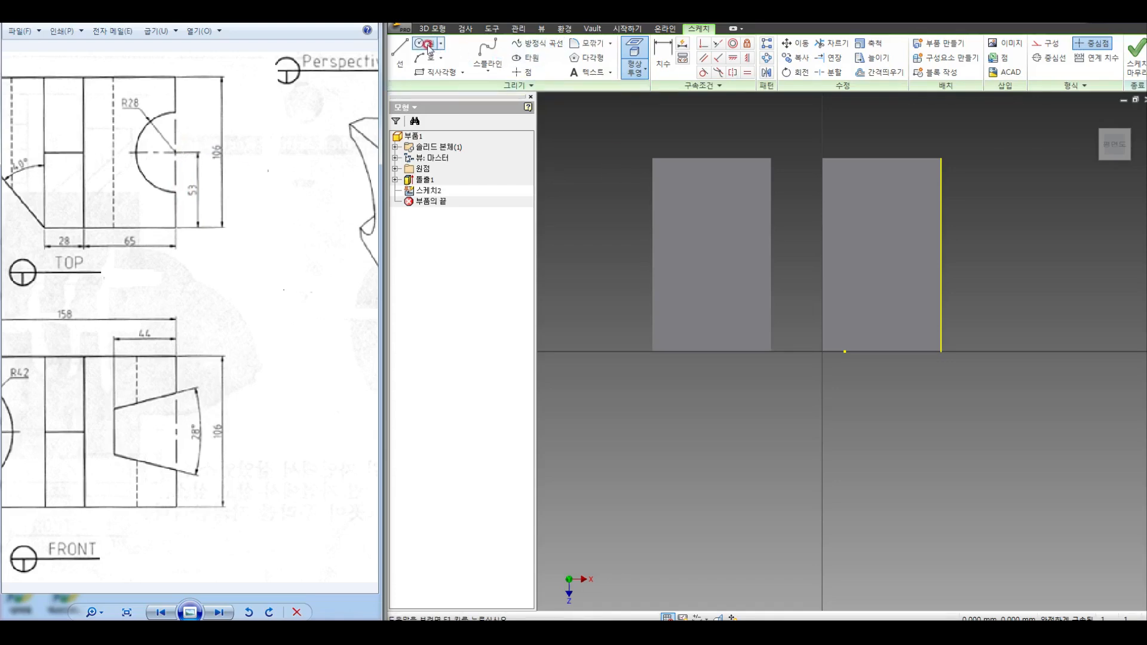
click(941, 253)
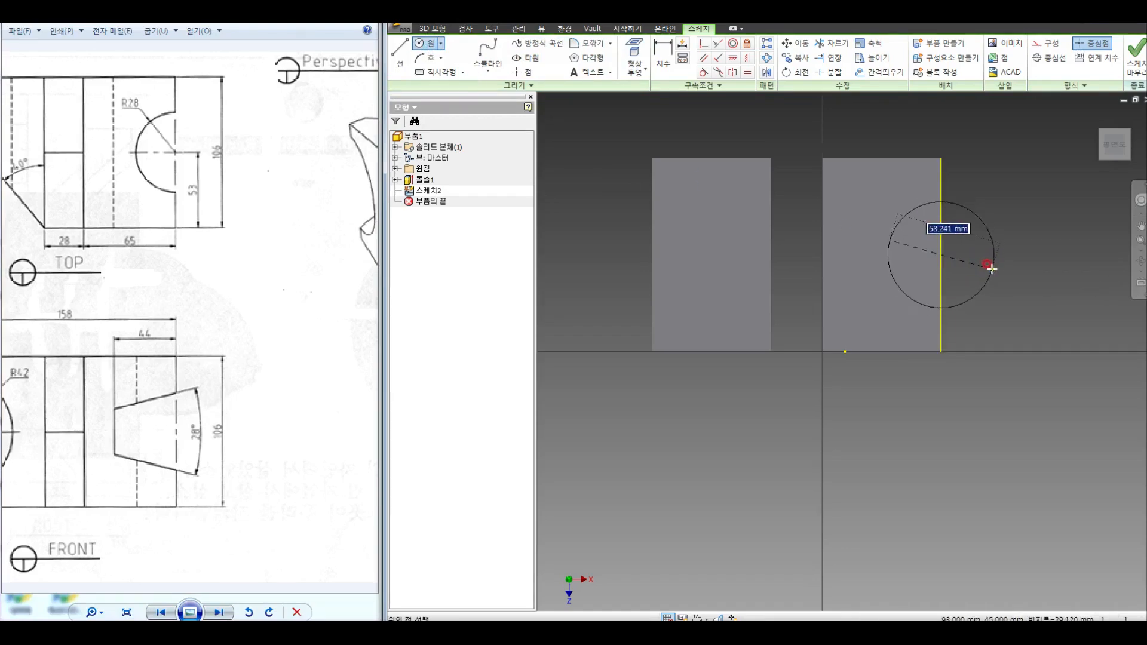
click(991, 269)
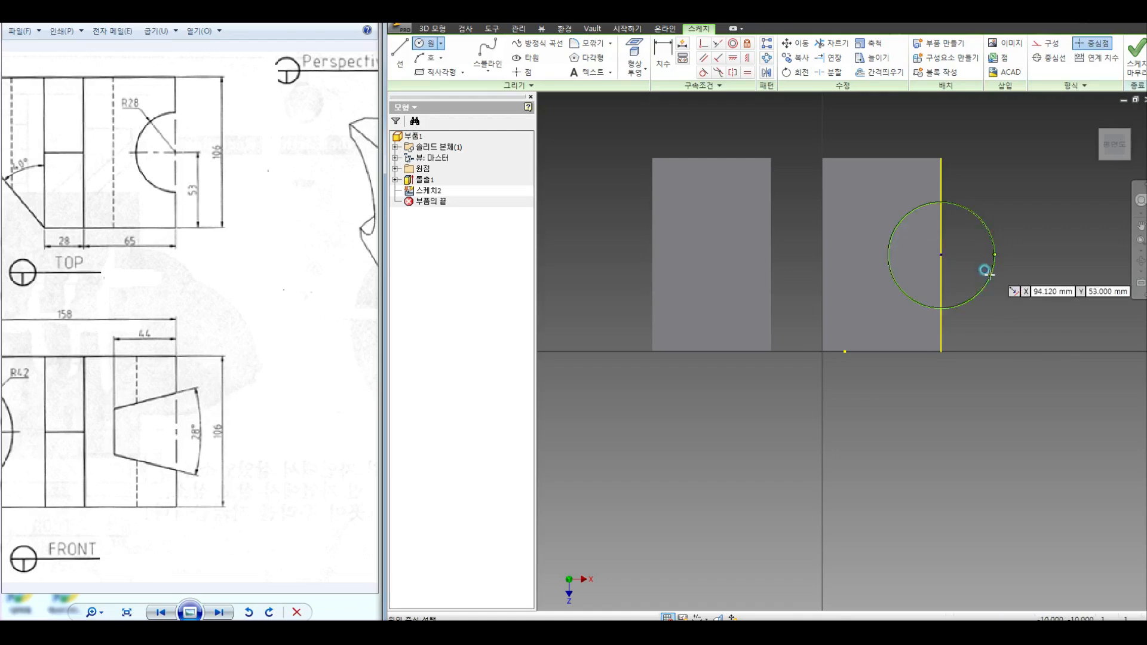
Step: Add a radius dimension of 28 mm to the circle
click(666, 50)
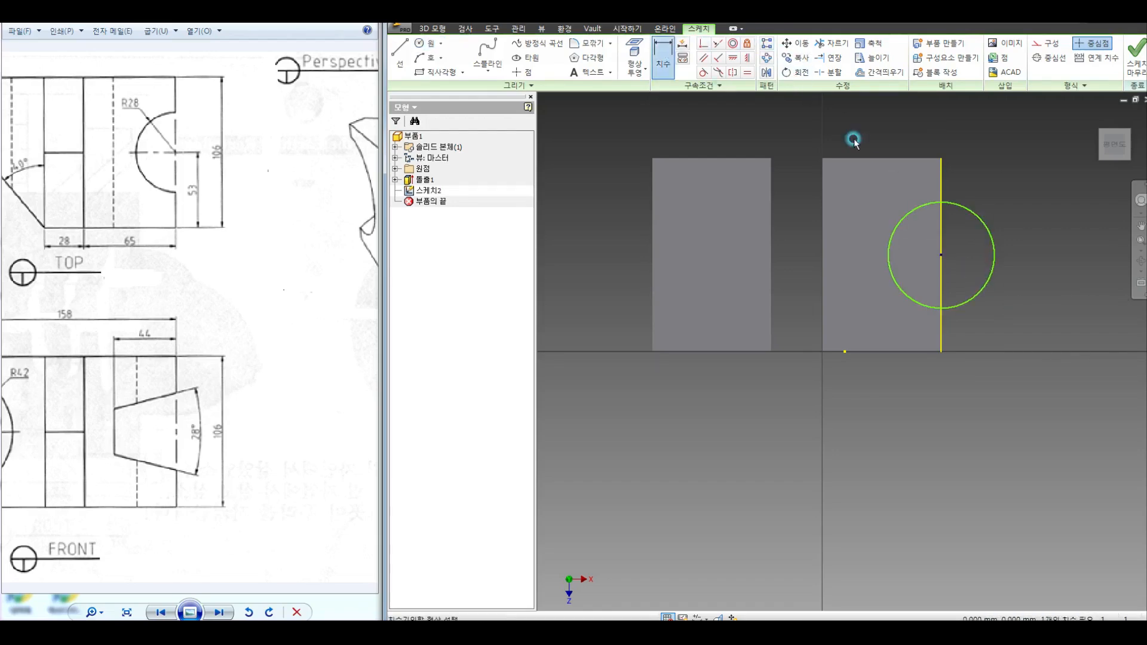
click(985, 222)
right_click(987, 181)
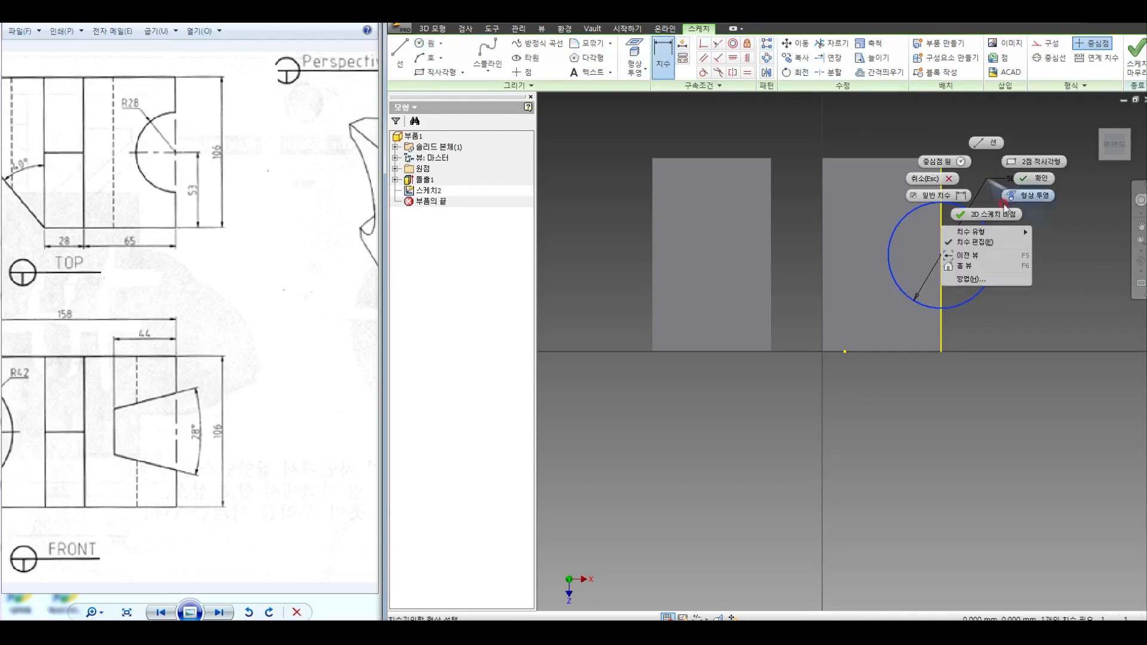
mouse_move(997, 233)
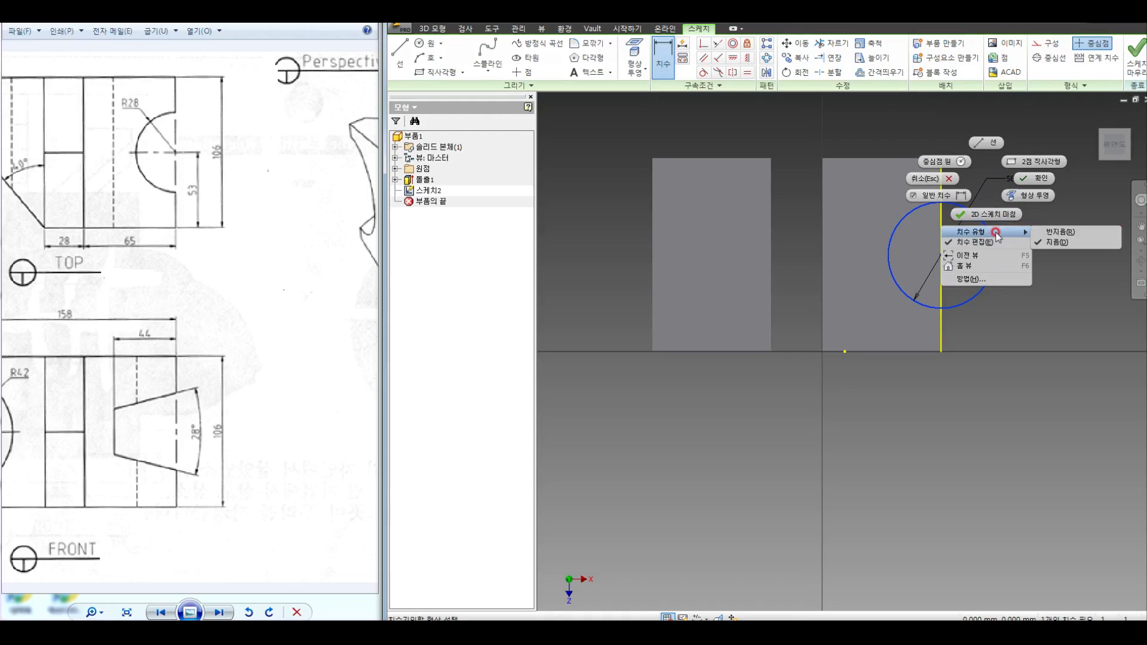
click(1060, 232)
click(1009, 186)
text(28)
key(Return)
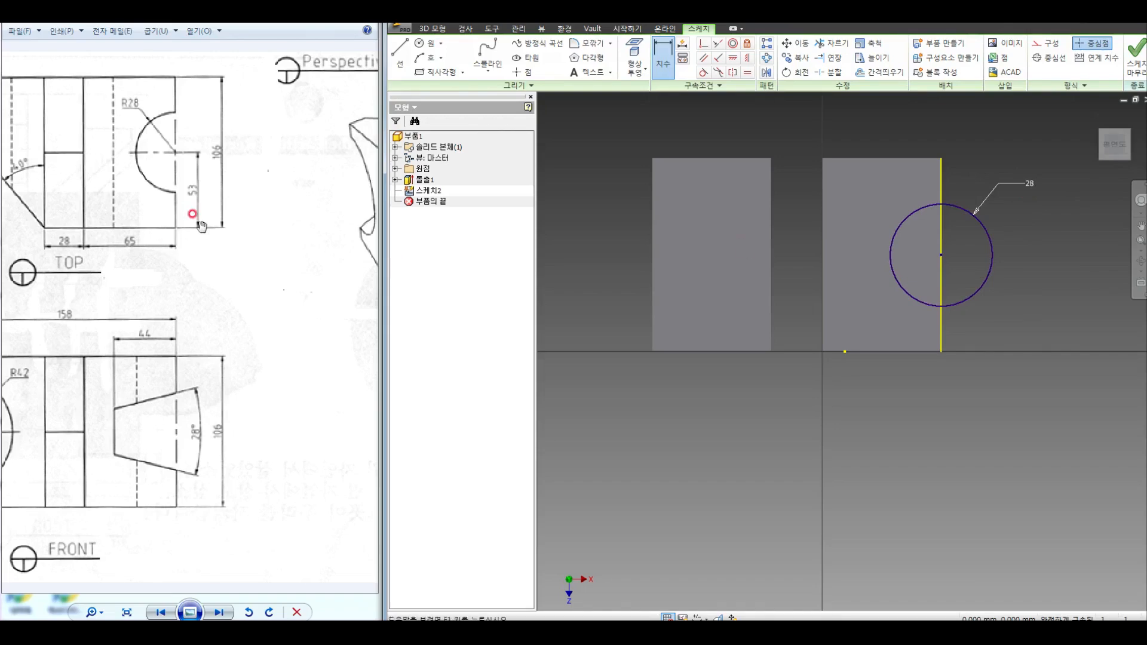
Step: Finish the sketch and extrude the circle as a 151 mm cut down through the upper and lower arms of the notched block
drag(250, 239, 167, 227)
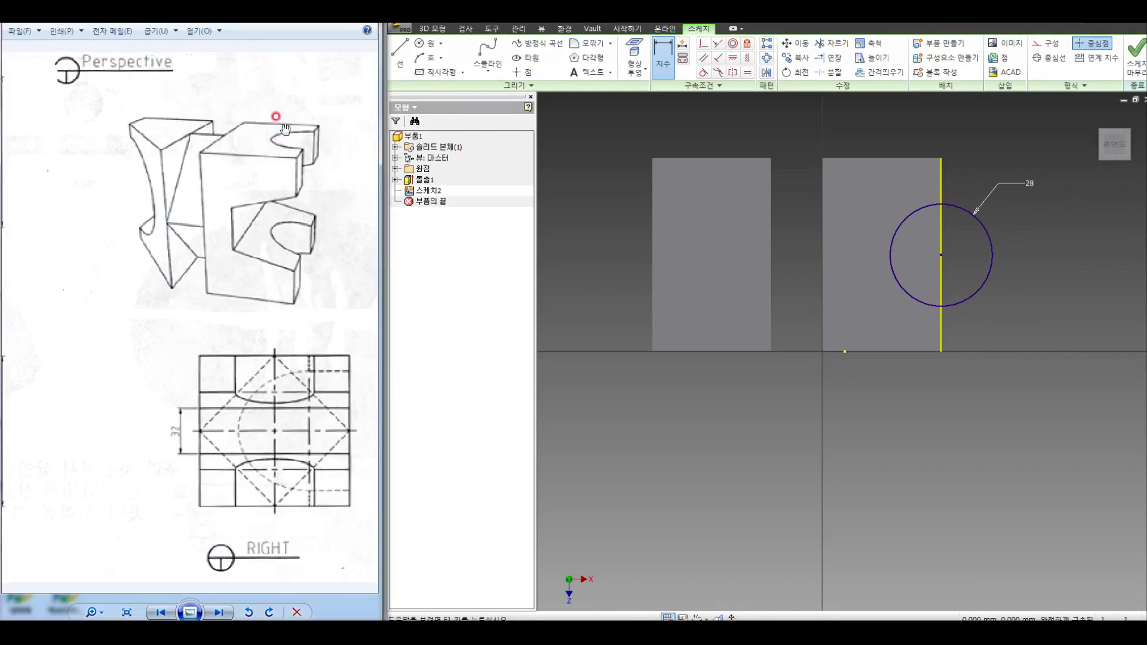
click(1136, 52)
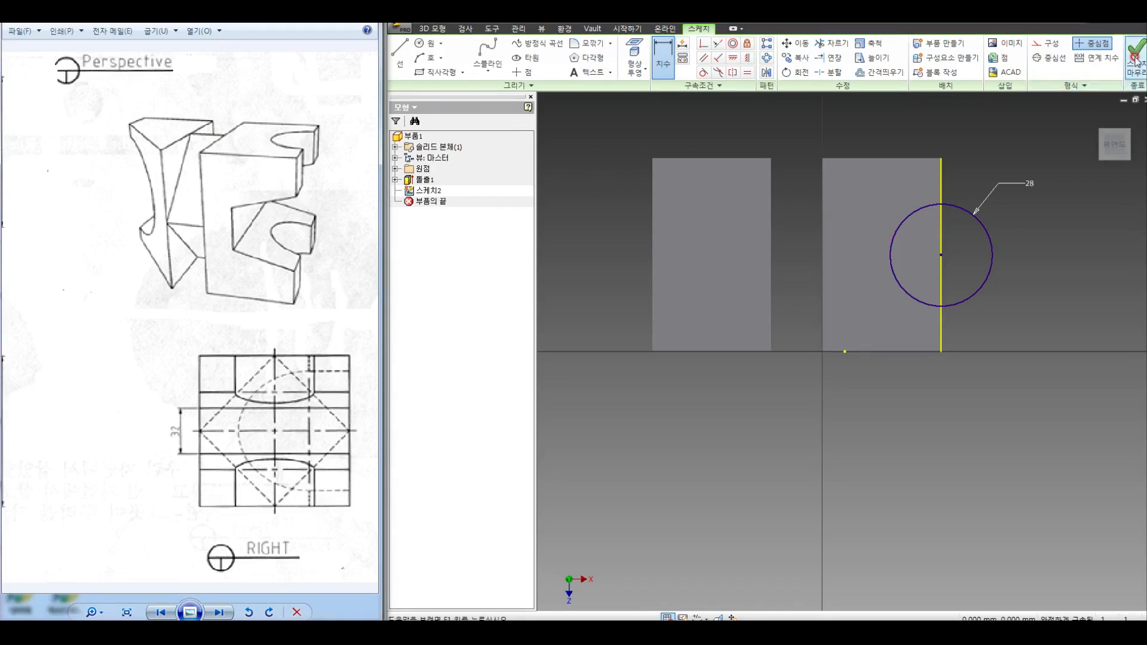
click(481, 56)
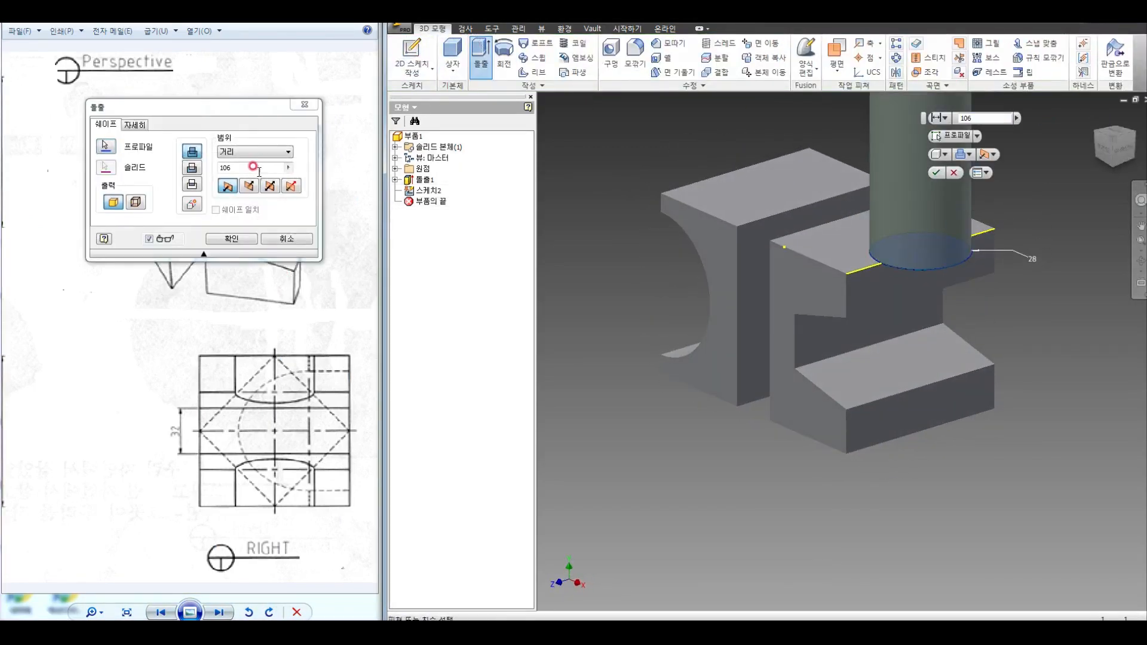
click(191, 168)
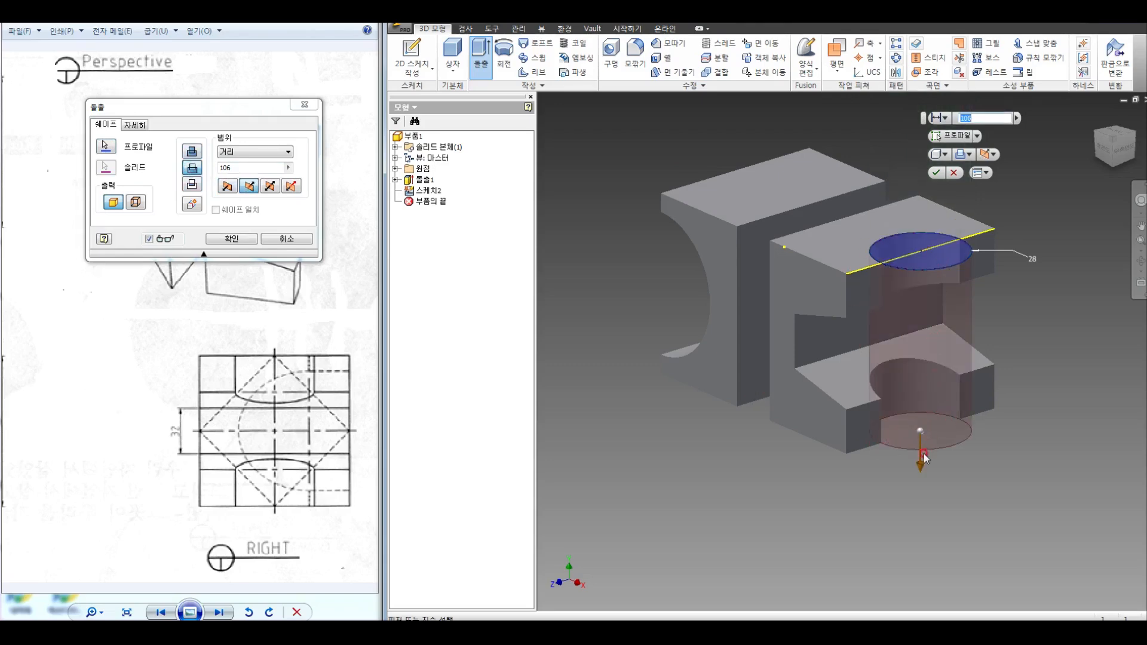
drag(920, 466, 921, 544)
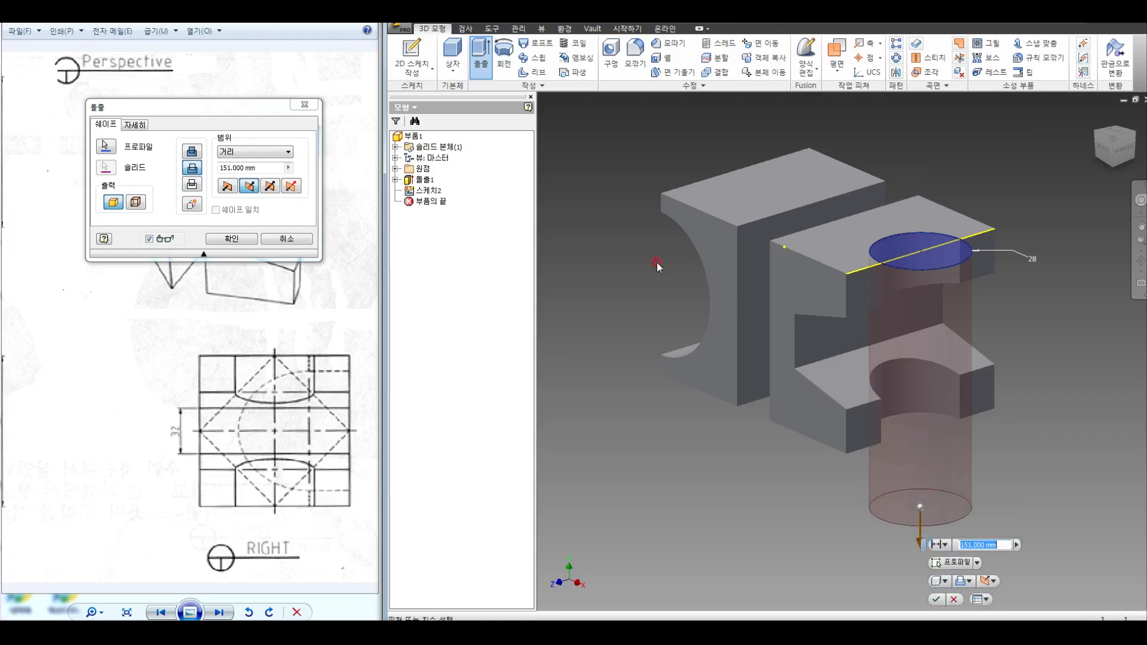
click(231, 238)
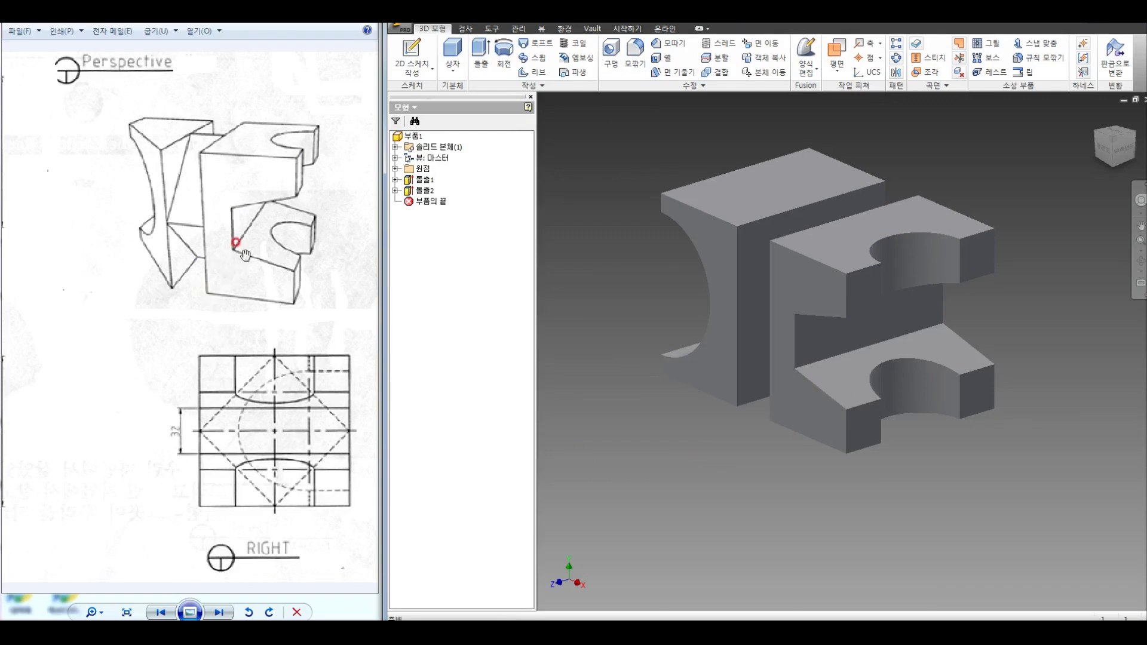
Step: Start a sketch on the top face of the block with the semicircular cutout and project that face's front edge
drag(173, 263, 375, 298)
drag(148, 261, 291, 262)
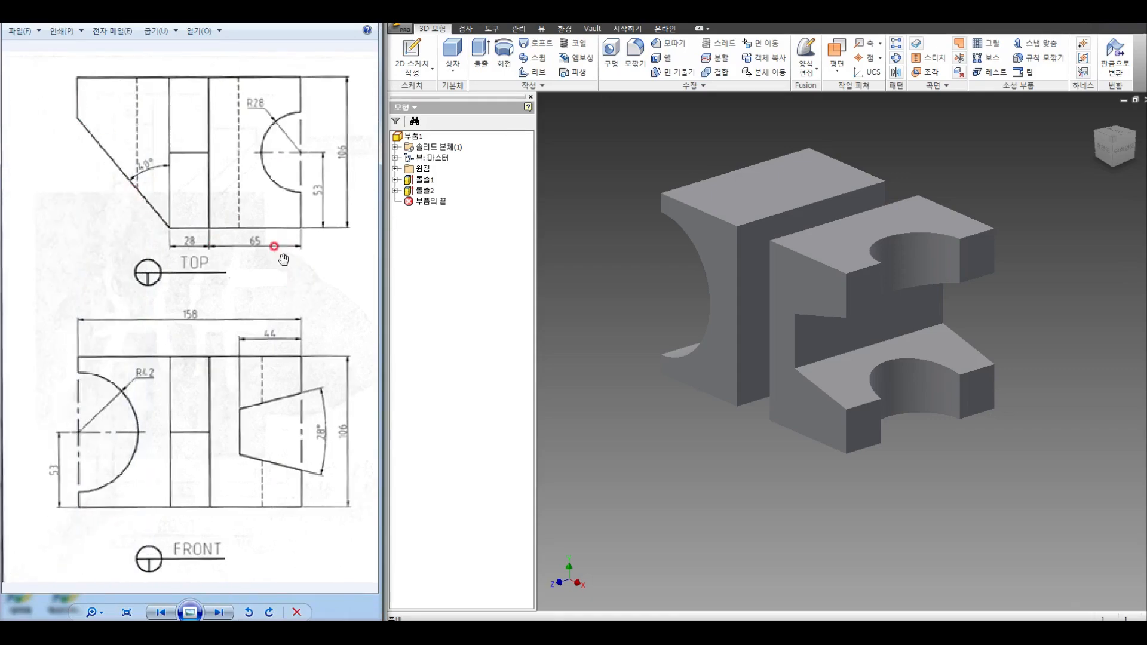
click(405, 76)
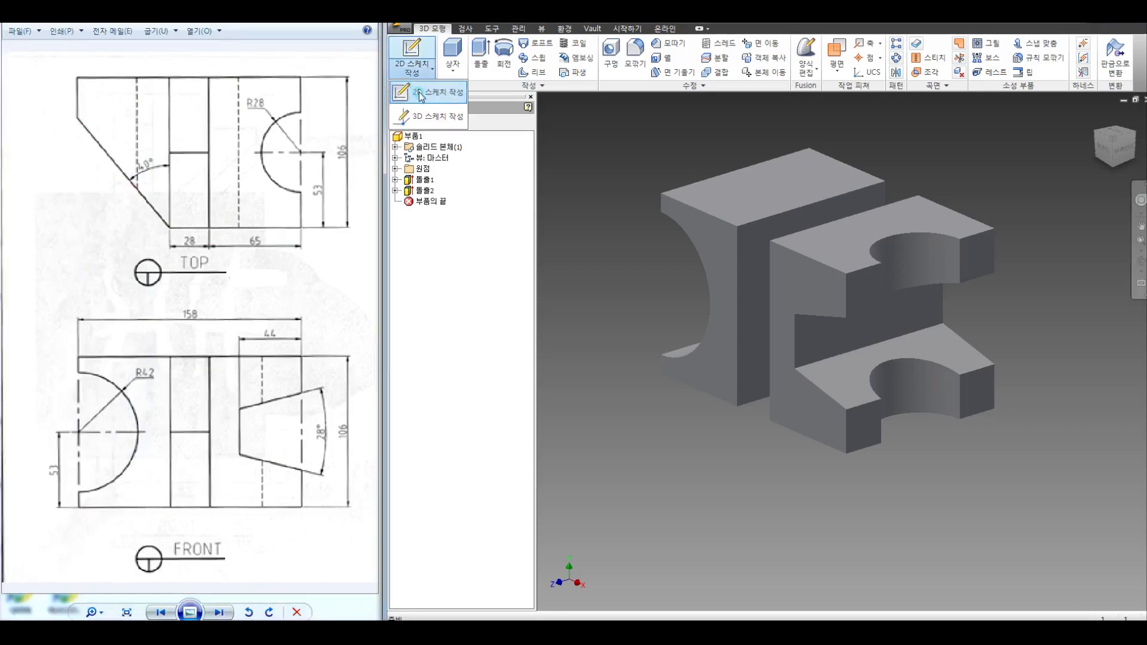
click(726, 194)
click(637, 71)
click(658, 94)
click(712, 351)
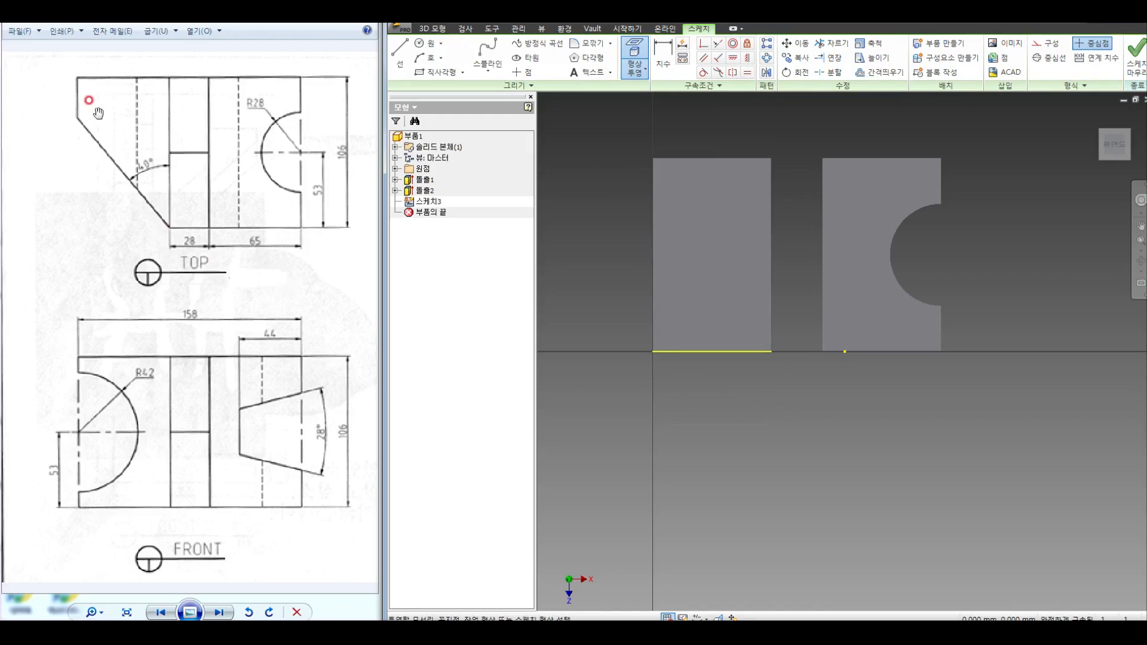
Step: Draw a slanted line from the inner end of the projected front edge across the face to beyond its outer side
click(400, 51)
click(771, 352)
right_click(655, 204)
click(691, 204)
Step: Dimension the angle between the slanted line and the projected front edge as 40 degrees
click(664, 58)
click(695, 272)
click(700, 352)
click(614, 315)
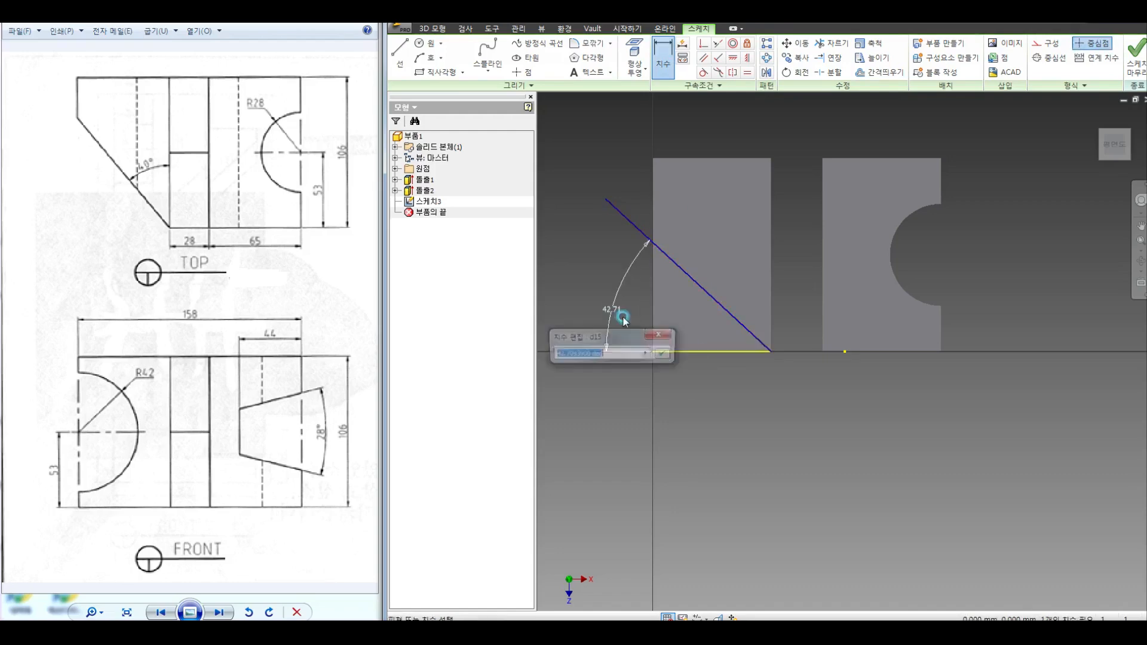
text(40)
key(Return)
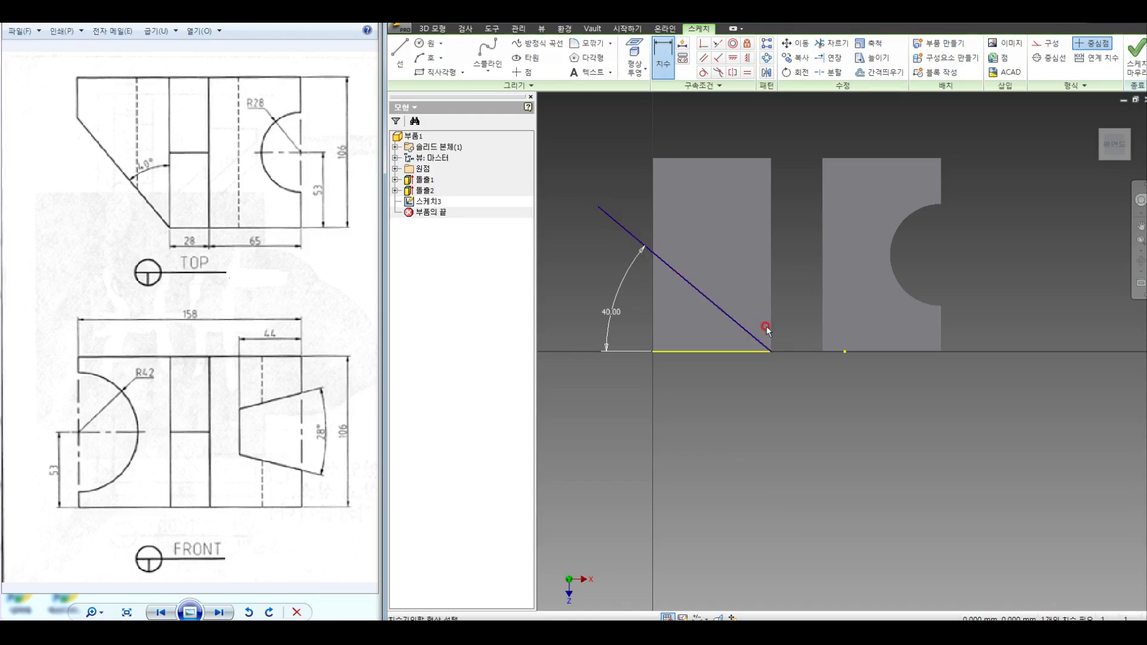
Step: Close the triangular profile with a line from the outer end of the projected front edge to the slanted line's free end
click(400, 53)
click(652, 352)
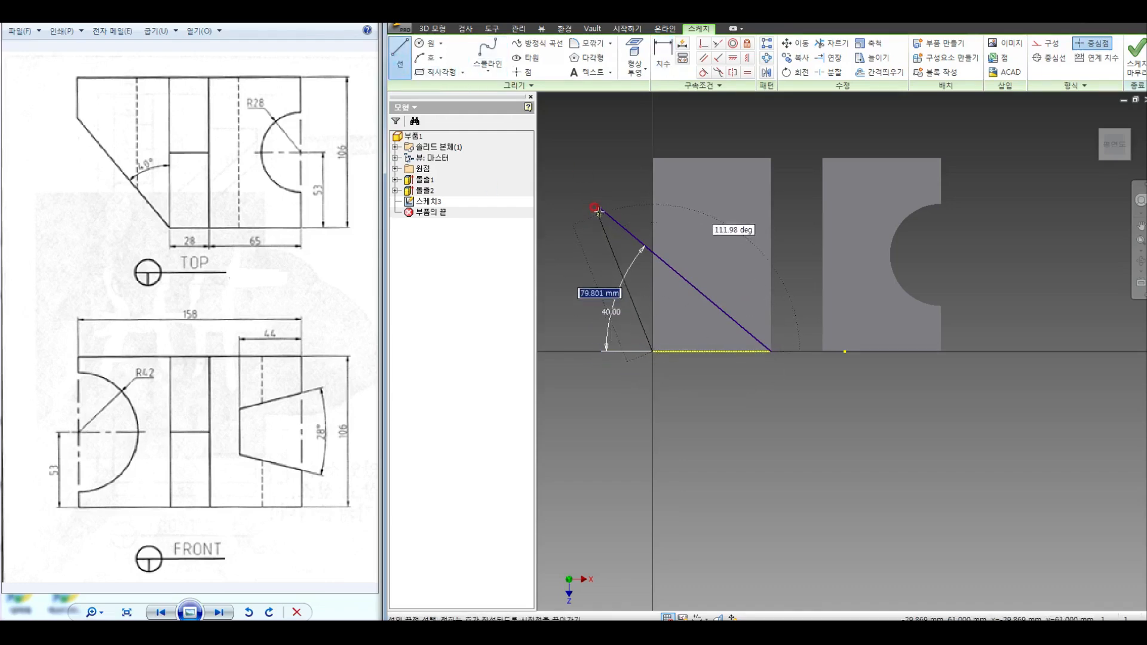
click(599, 209)
right_click(778, 277)
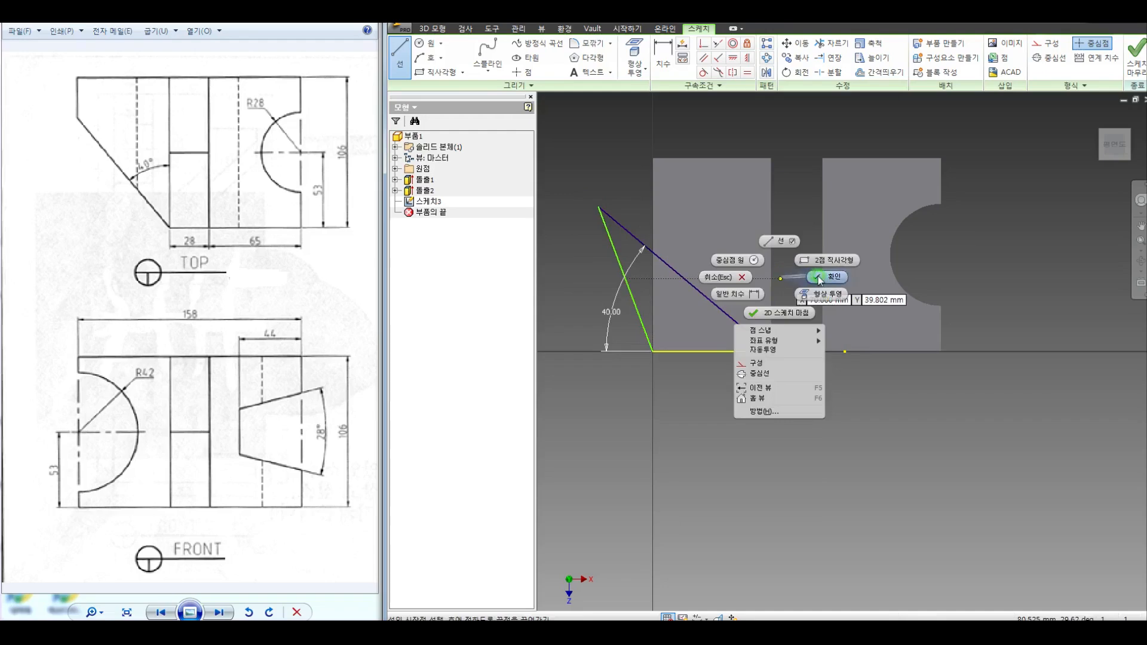
Step: Finish the sketch and cut the triangular profile down through the block with a 151 mm extrusion
click(818, 279)
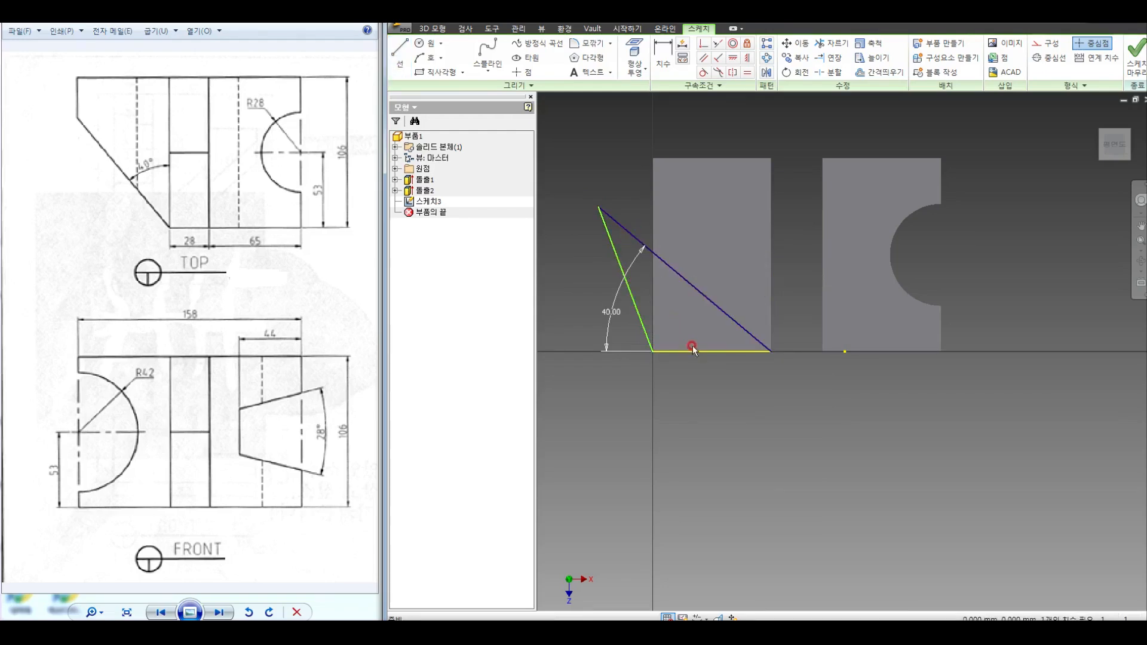
click(1137, 65)
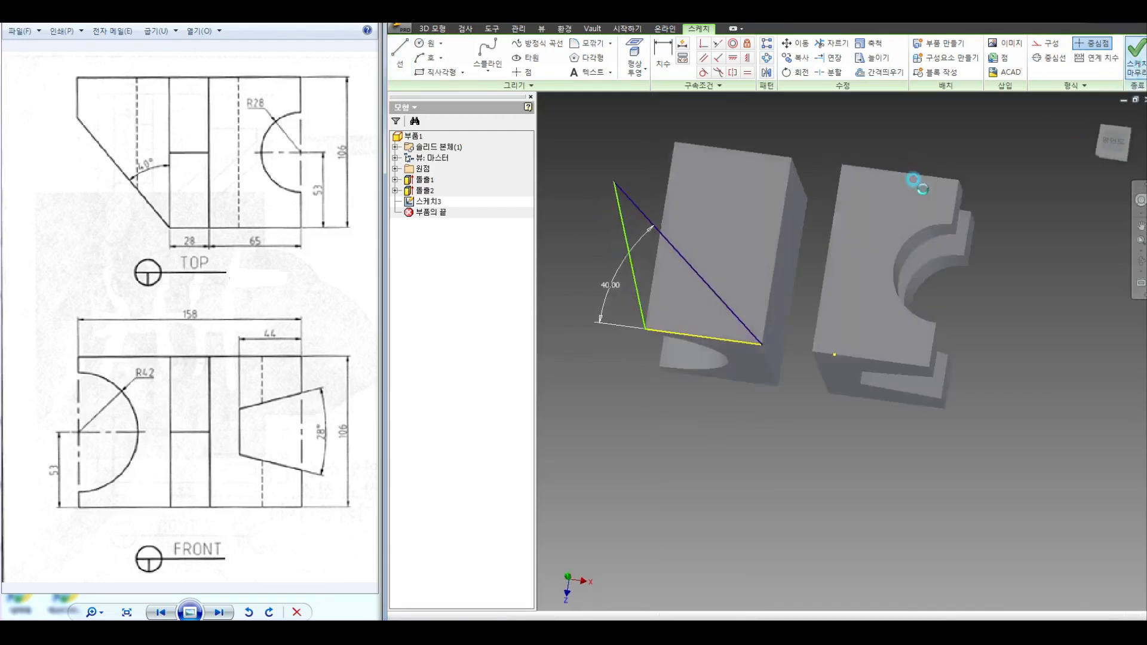
click(481, 53)
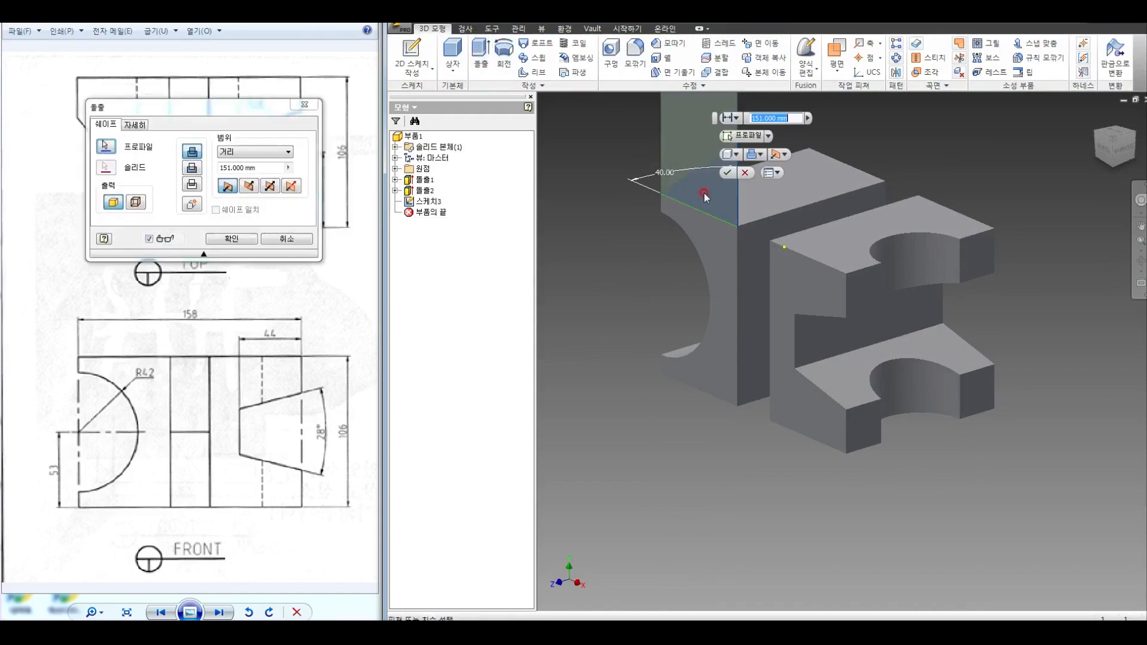
click(192, 169)
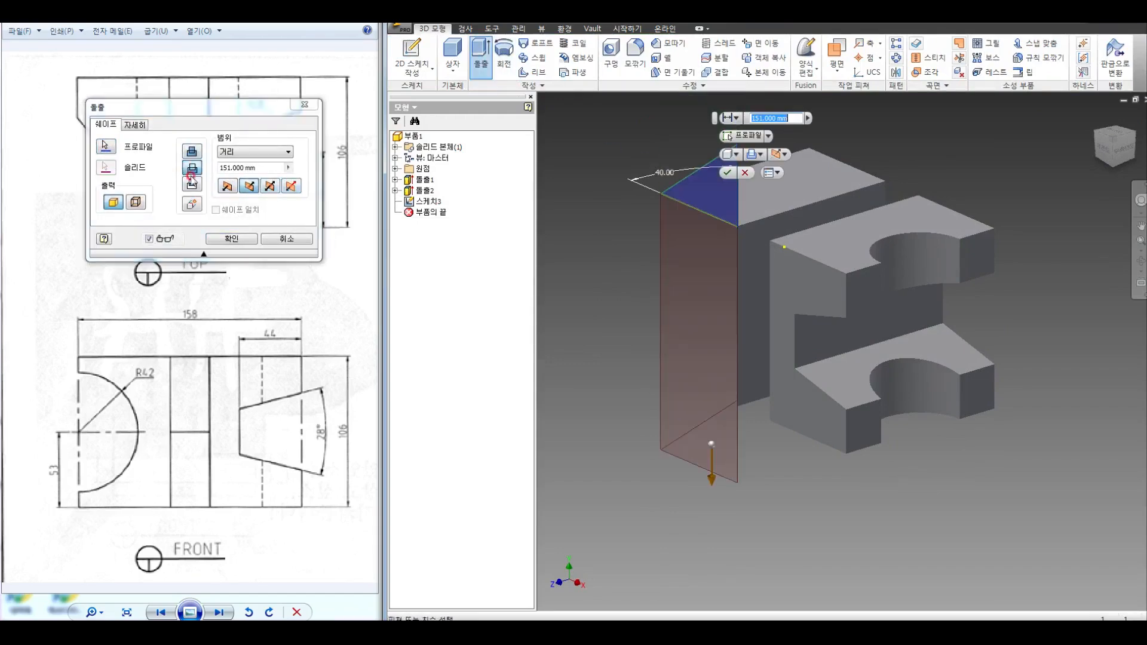
click(188, 171)
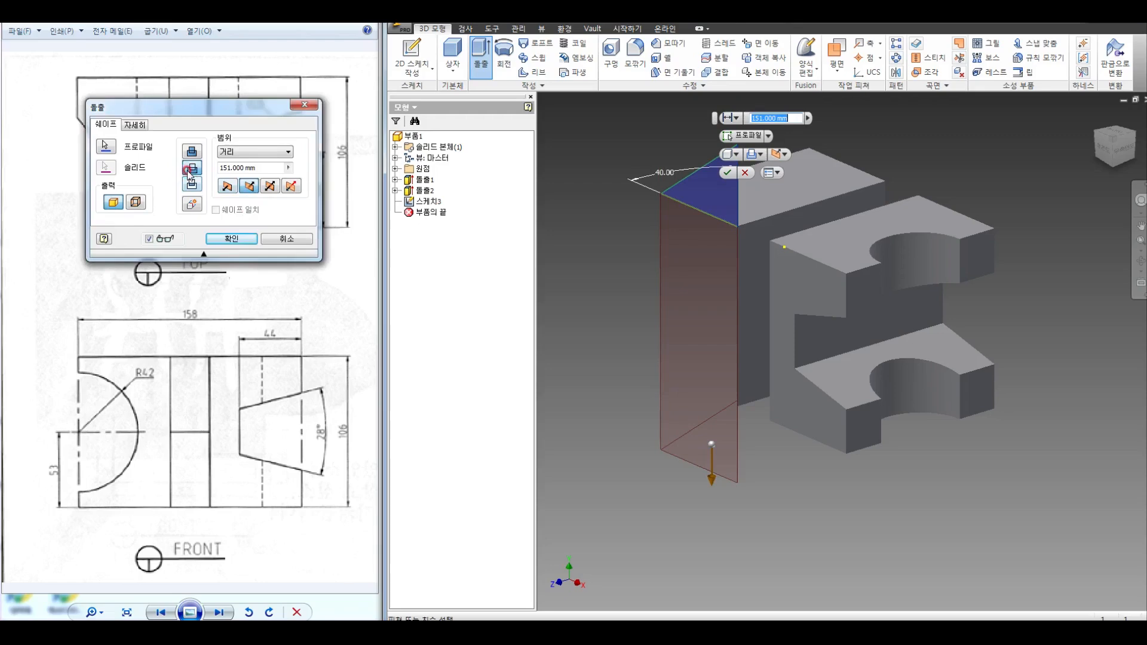
click(230, 239)
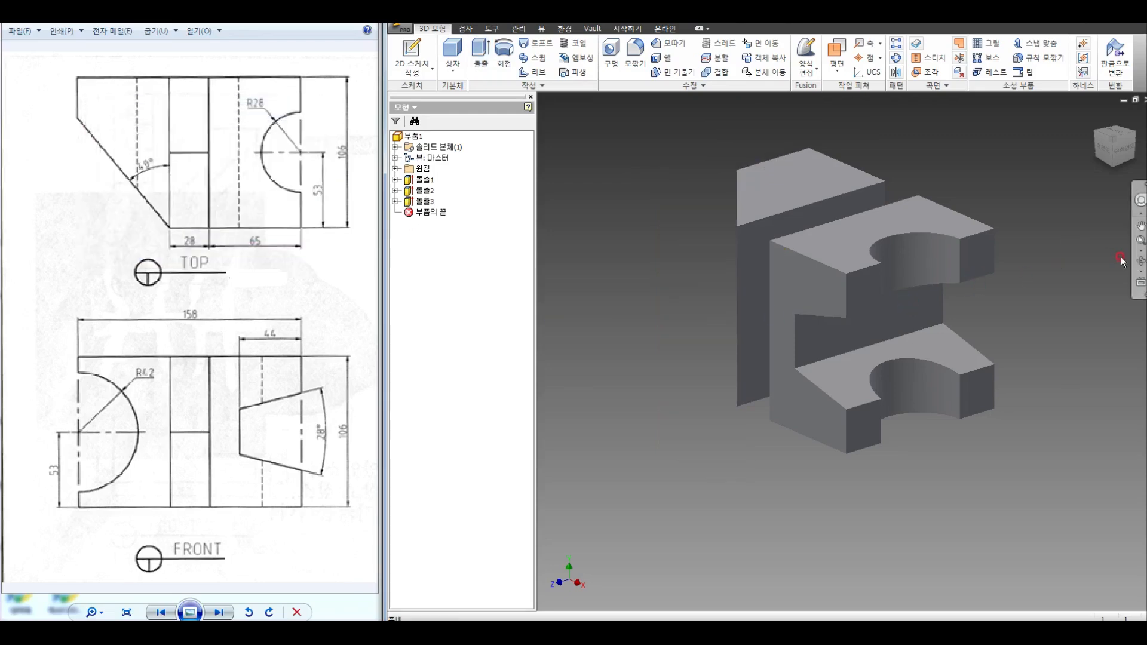
click(1140, 263)
drag(750, 256, 813, 276)
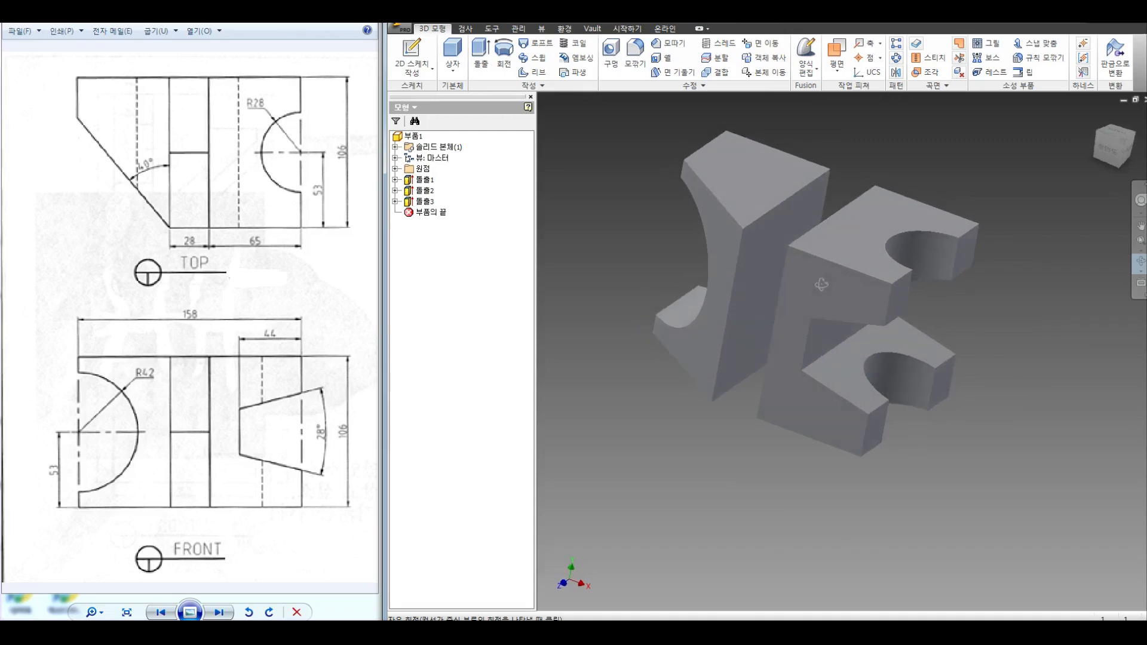
right_click(786, 201)
click(827, 205)
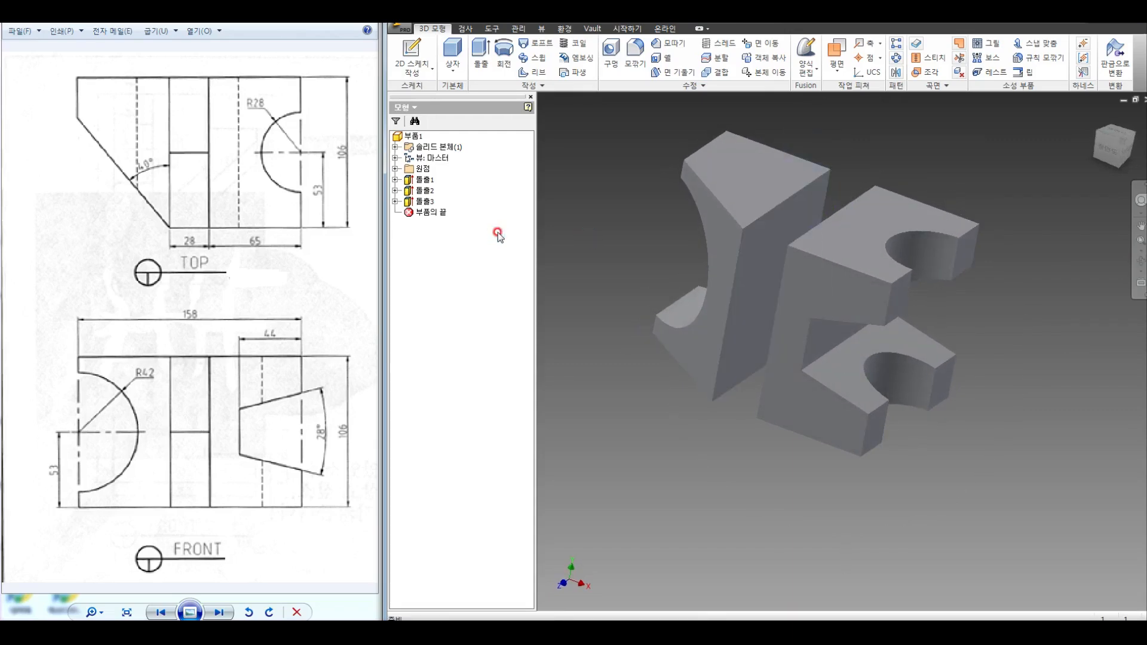
Step: Delete the triangular corner cut feature but keep its sketch
right_click(423, 201)
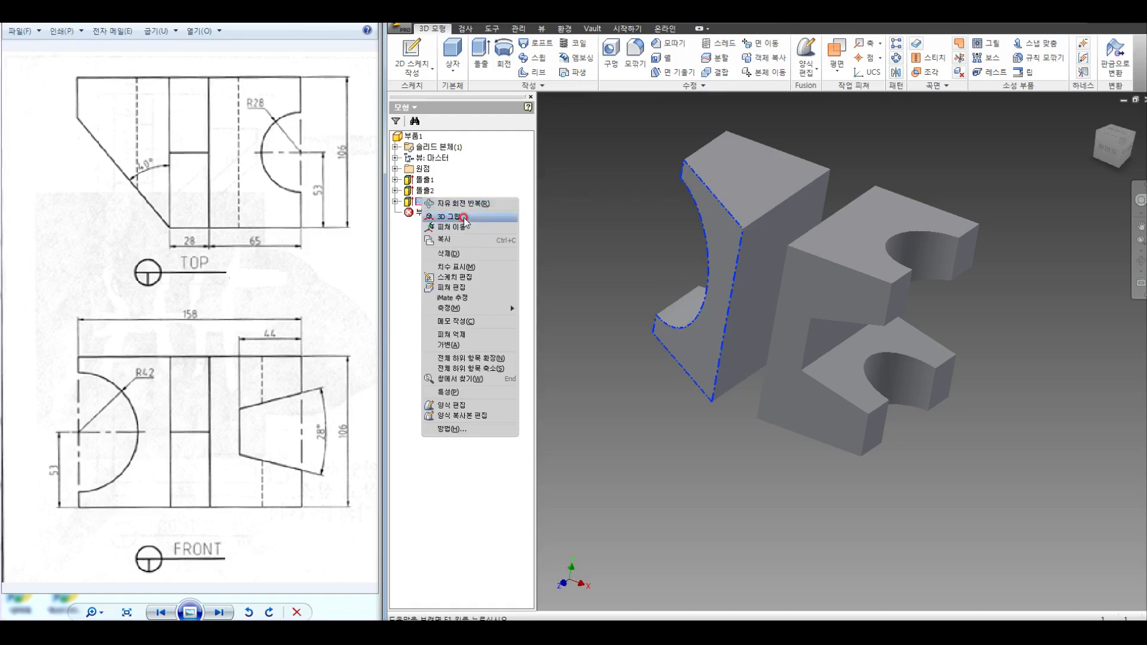
click(454, 254)
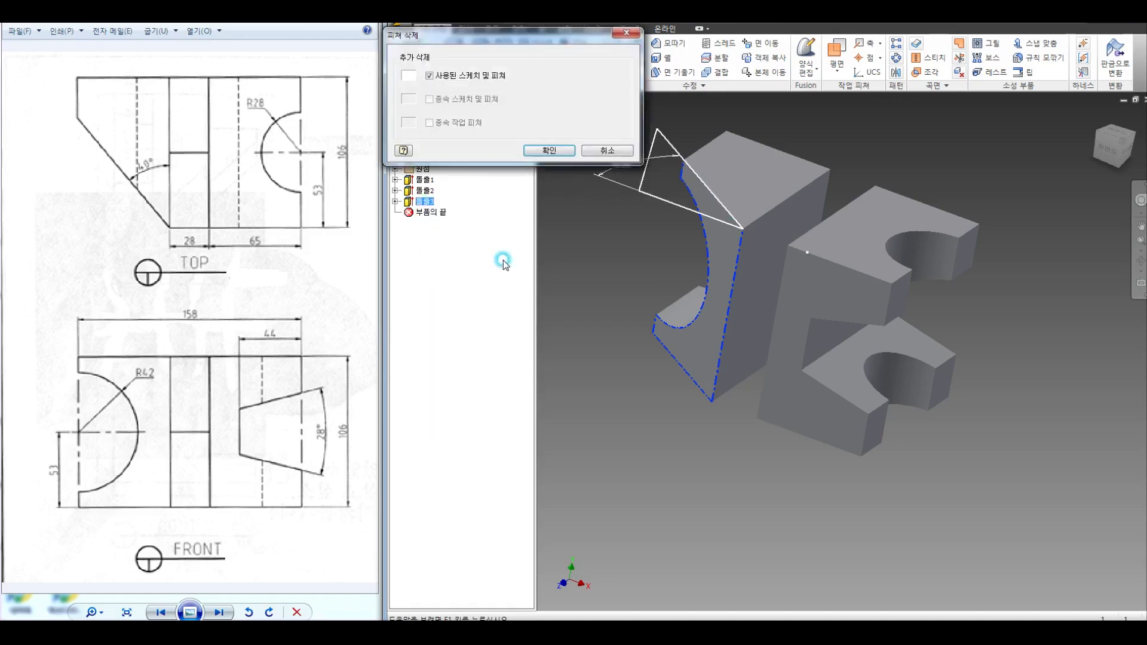
click(549, 149)
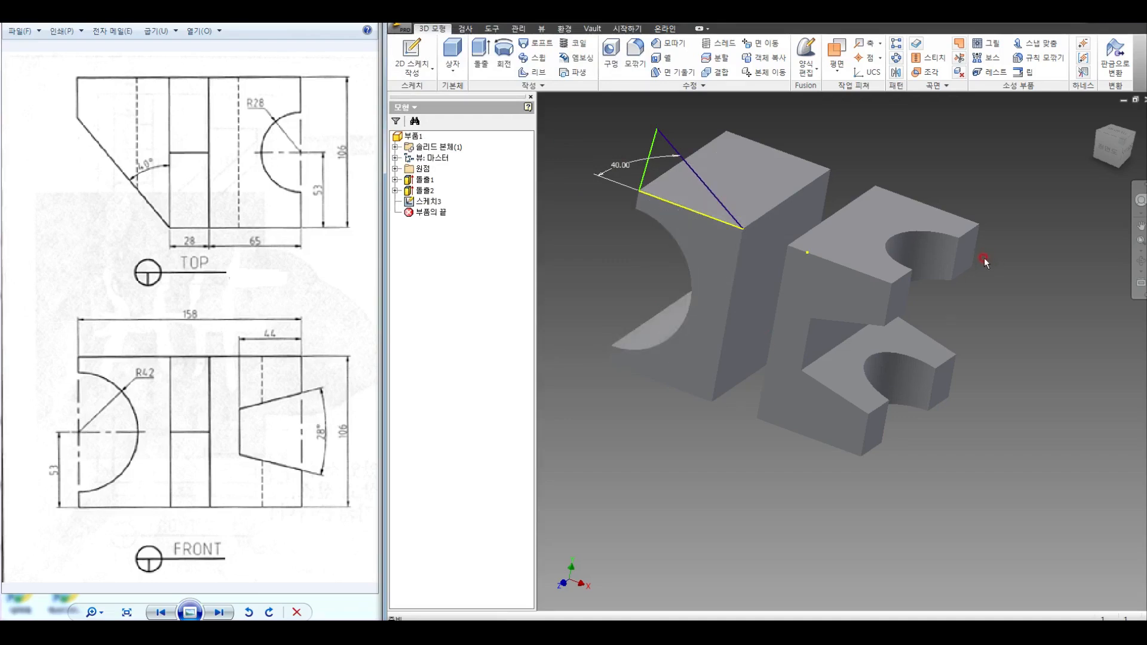
Step: Reopen the triangular corner sketch and delete the closing line, projected front edge and 40-degree dimension, leaving only the slanted line
middle_drag(985, 259, 1087, 348)
scroll(1064, 352, down, 1)
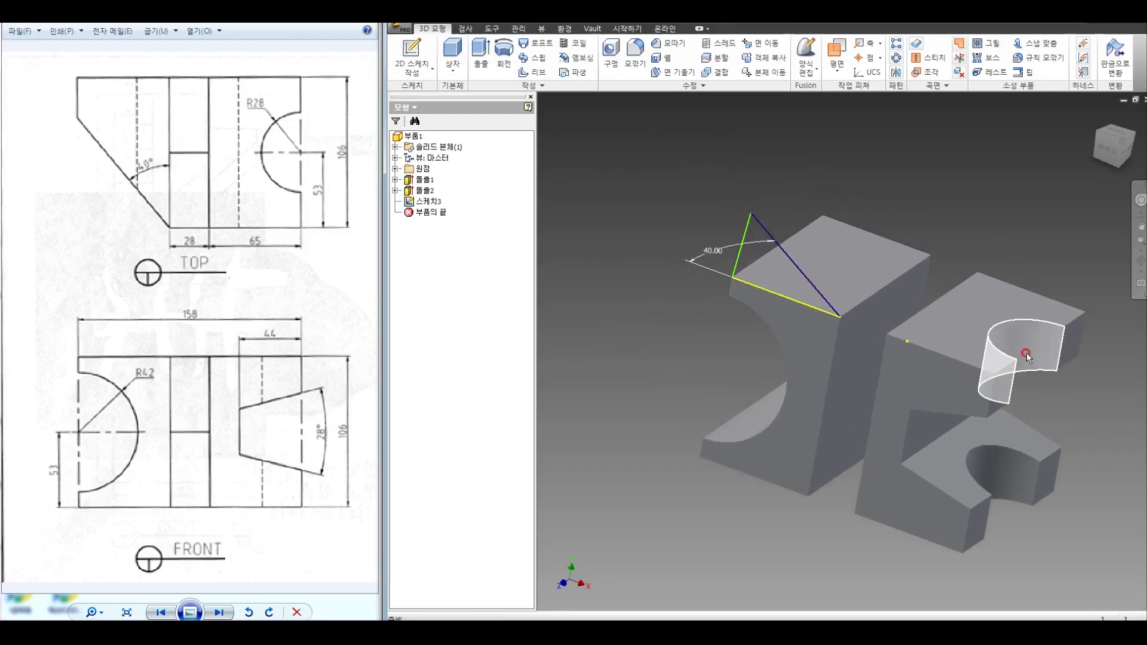
click(432, 203)
click(455, 257)
double_click(437, 203)
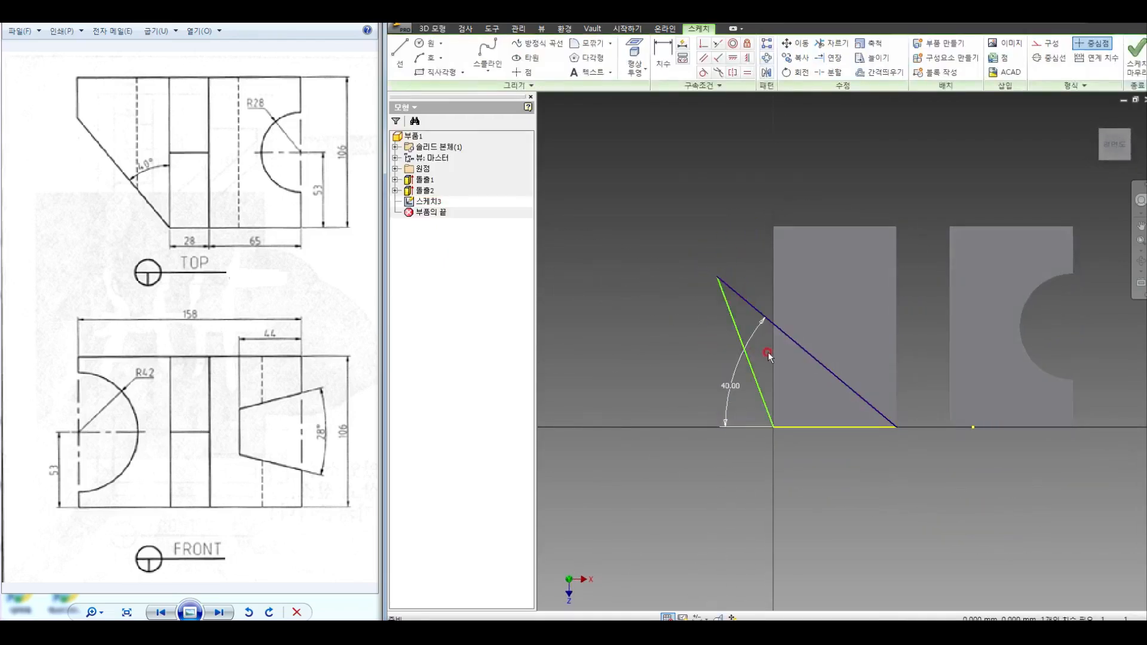
drag(788, 377, 689, 453)
key(Delete)
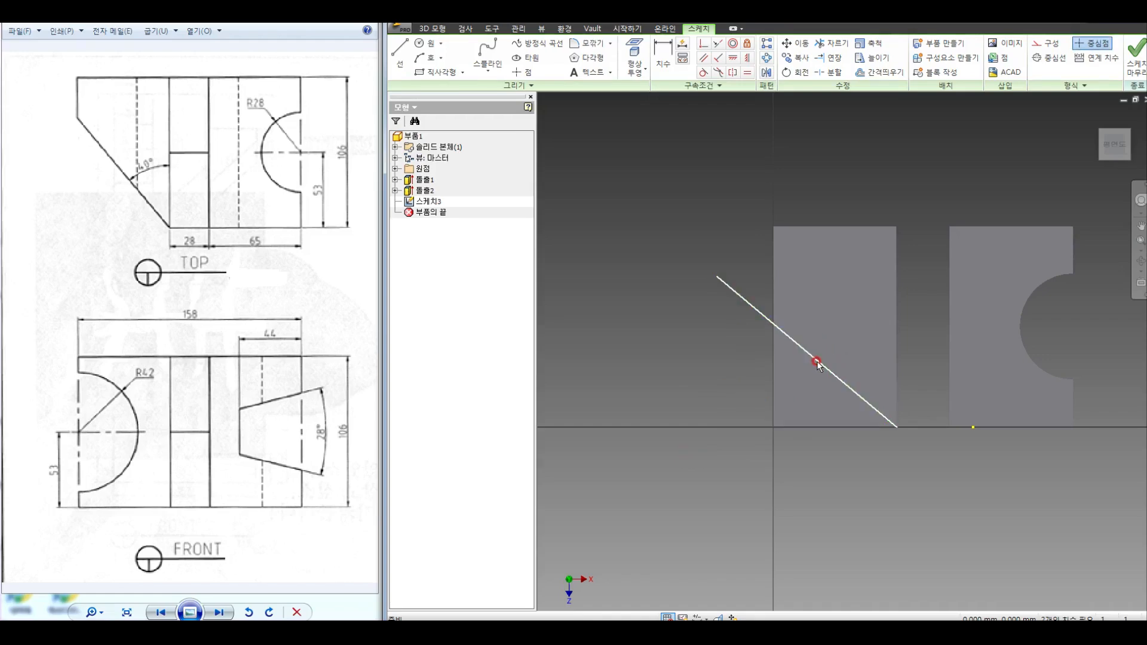
click(1135, 67)
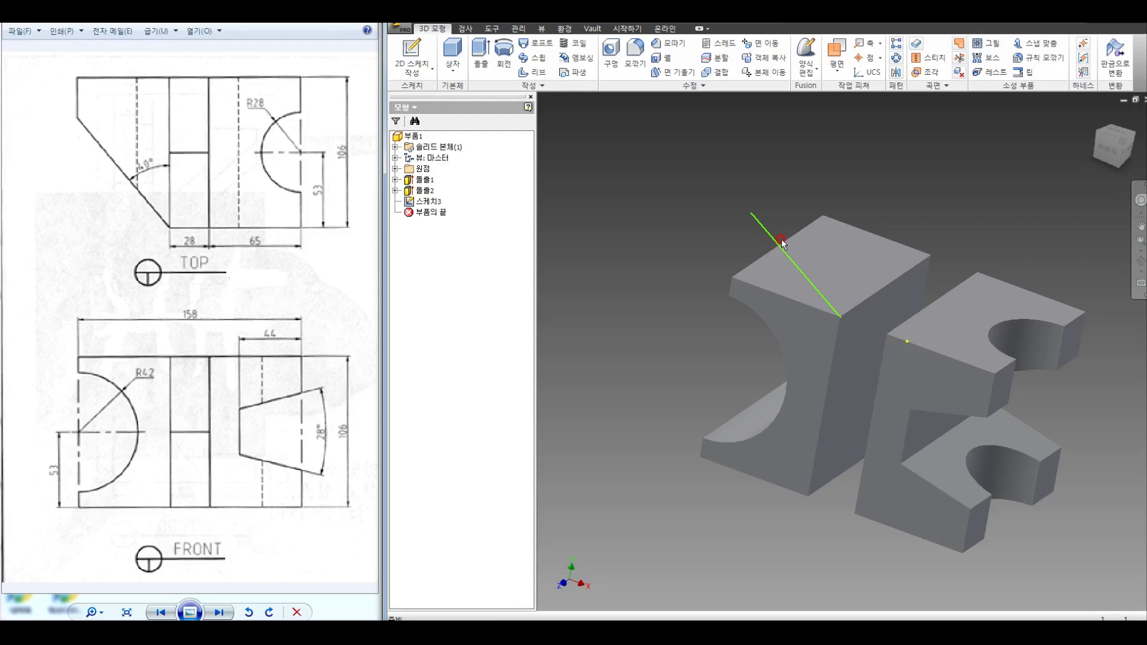
Step: Create a sketch on the bottom face of the block with the R42 cutout and project the slanted line onto it
click(835, 77)
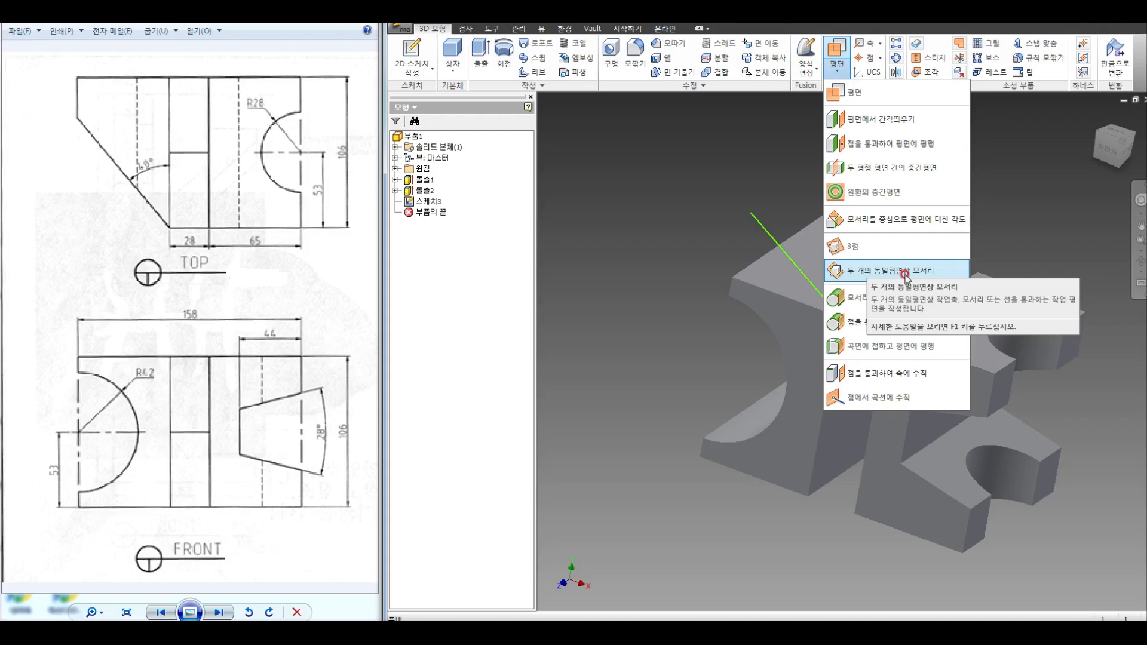
click(690, 207)
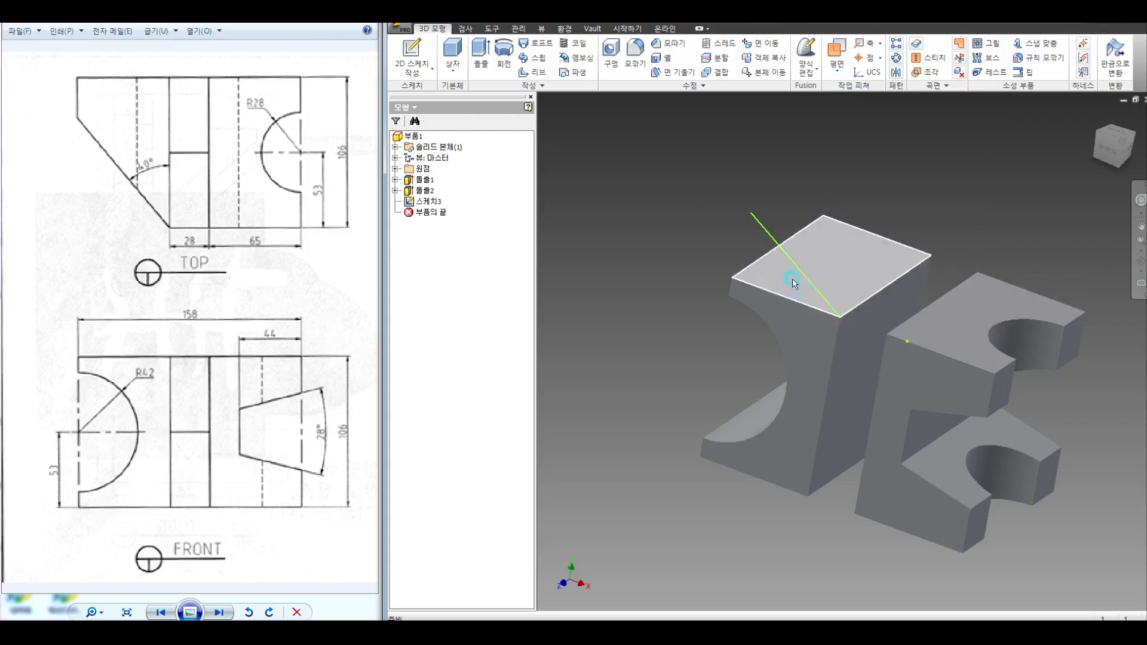
click(1137, 267)
drag(789, 297, 825, 226)
right_click(827, 228)
click(882, 231)
click(413, 53)
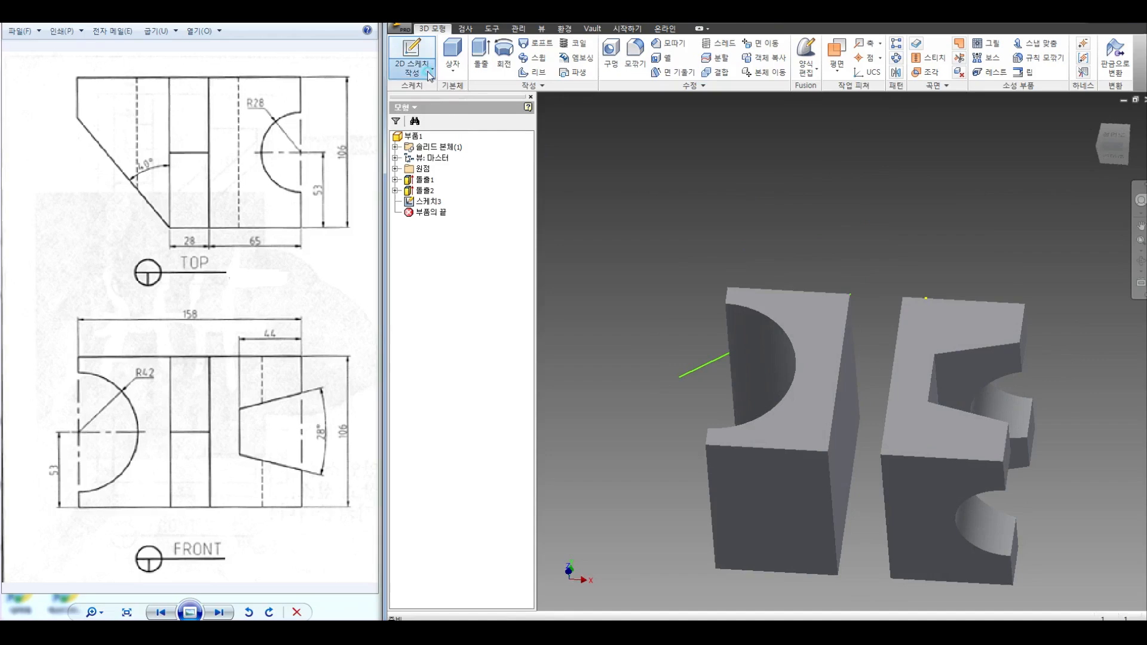
click(739, 491)
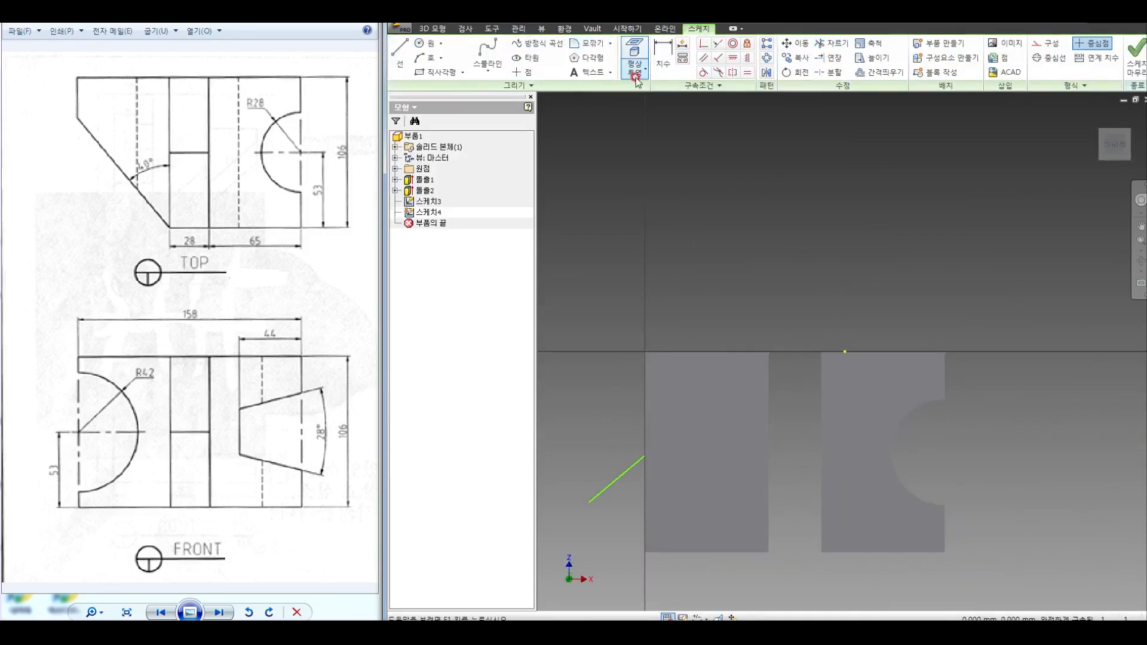
click(638, 80)
click(649, 90)
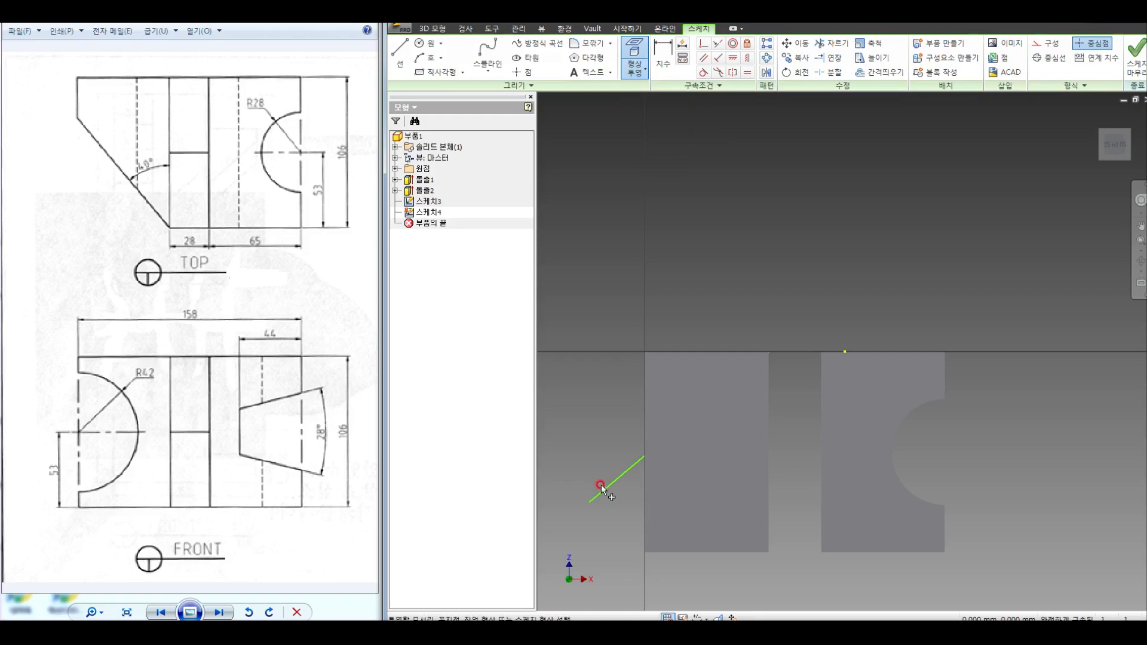
click(625, 469)
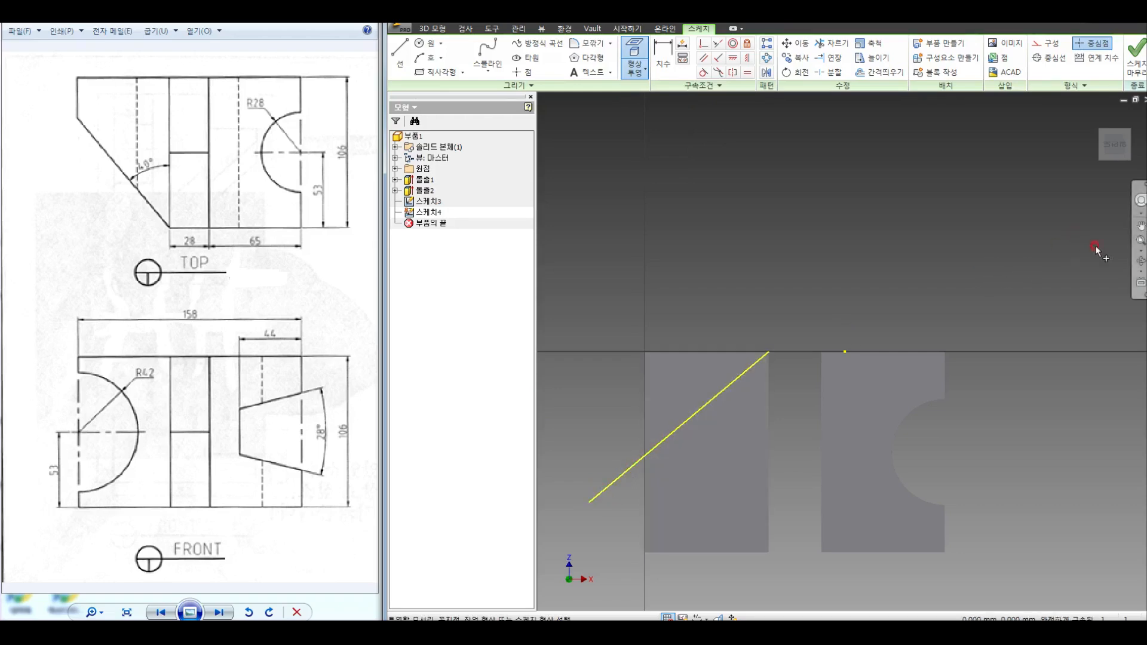
click(1136, 59)
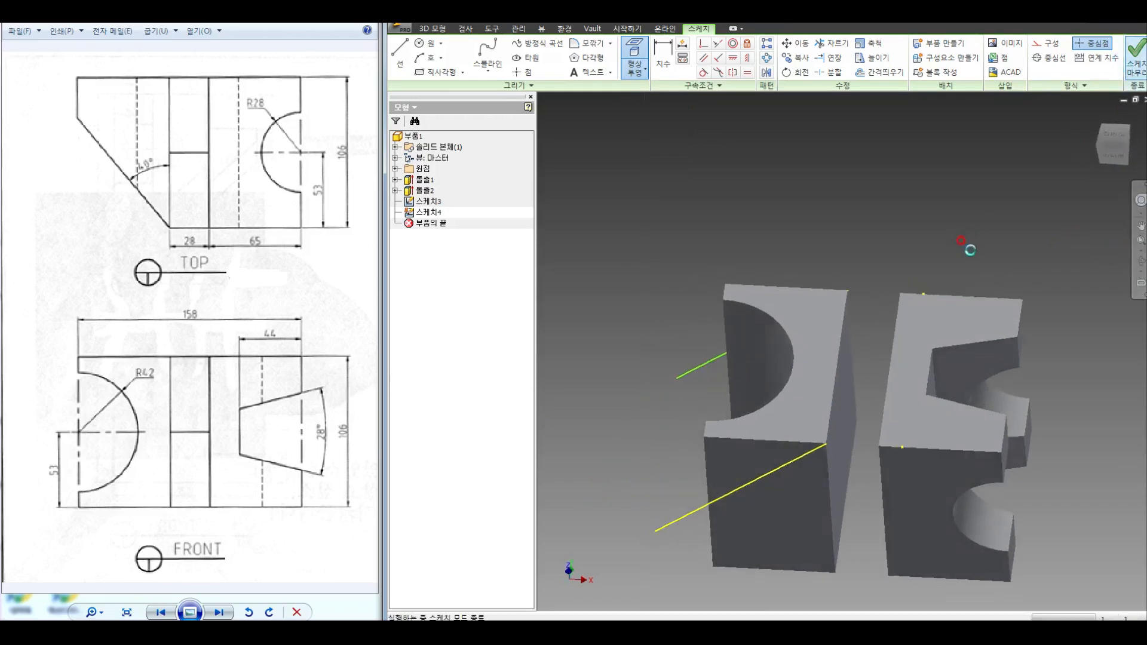
Step: Create a work plane through two coplanar edges, using the original slanted line and its projection on the bottom face
click(837, 65)
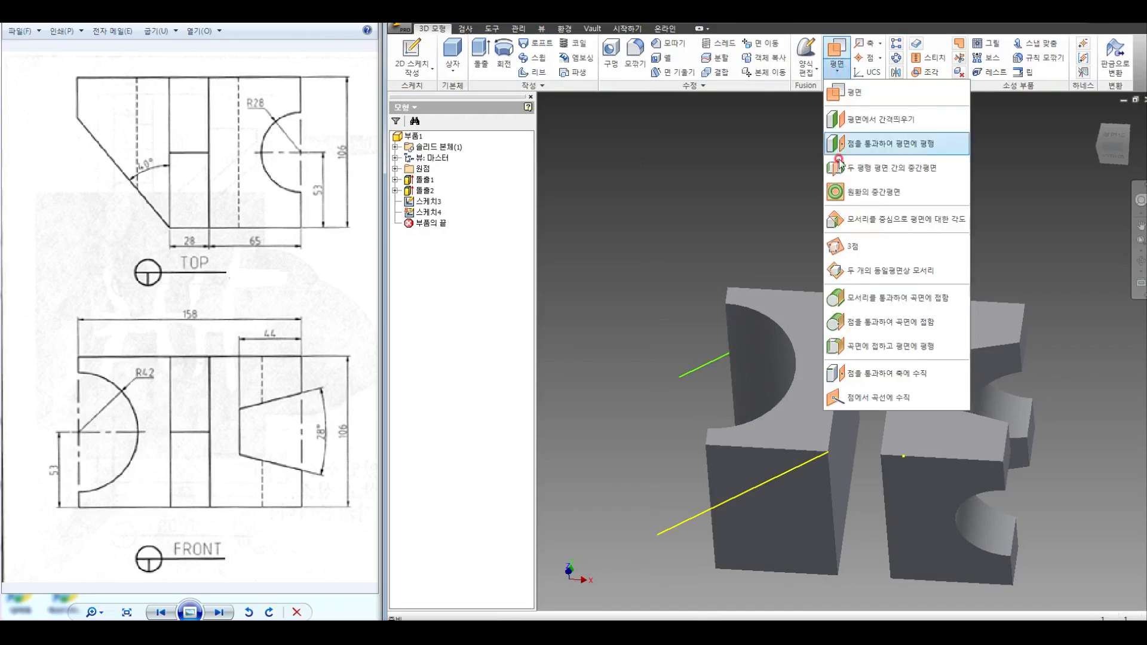
click(885, 276)
click(702, 367)
click(680, 523)
click(680, 525)
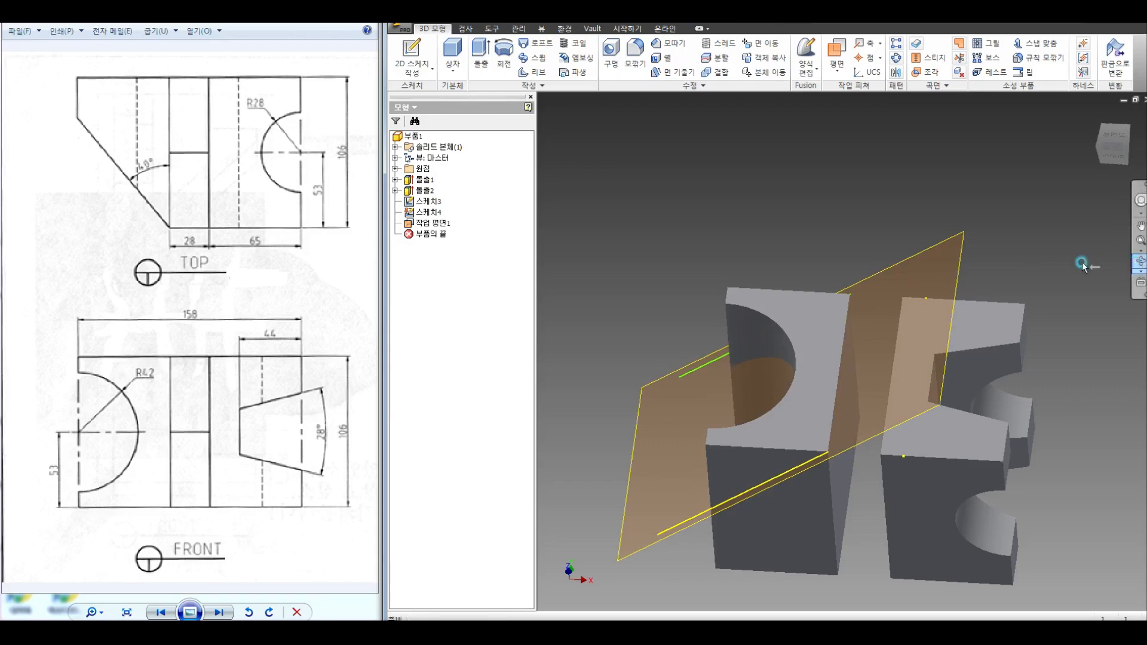
Step: Split the solid with the slanted work plane in trim mode, removing the outer corner of the R42 block
click(1140, 261)
drag(801, 275, 769, 396)
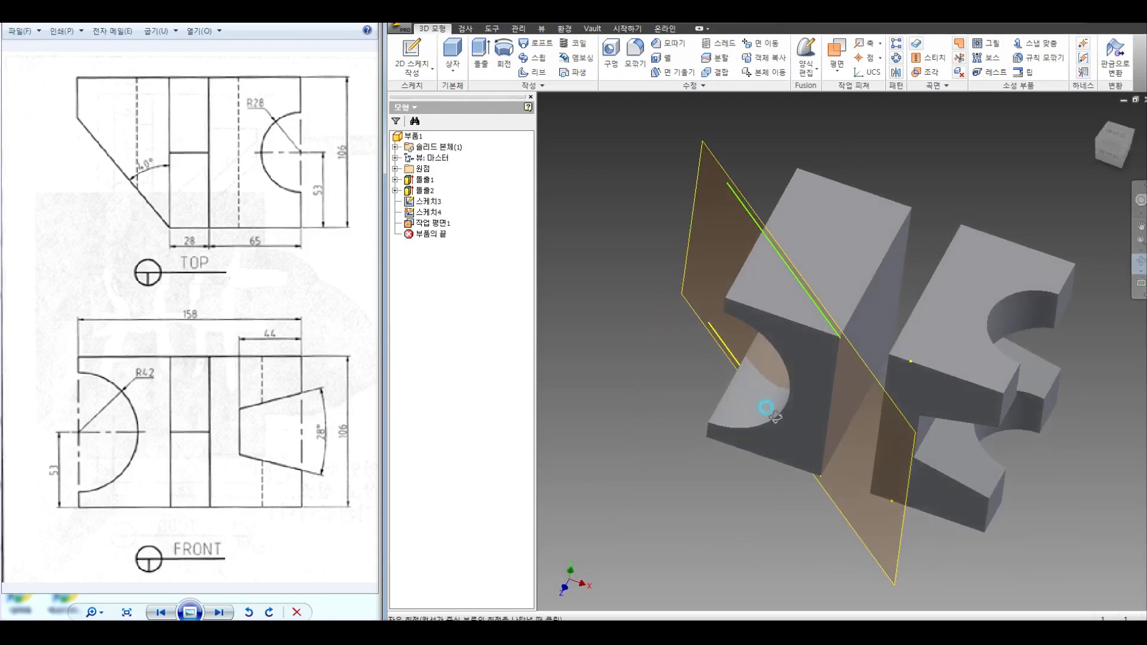
right_click(670, 242)
click(703, 237)
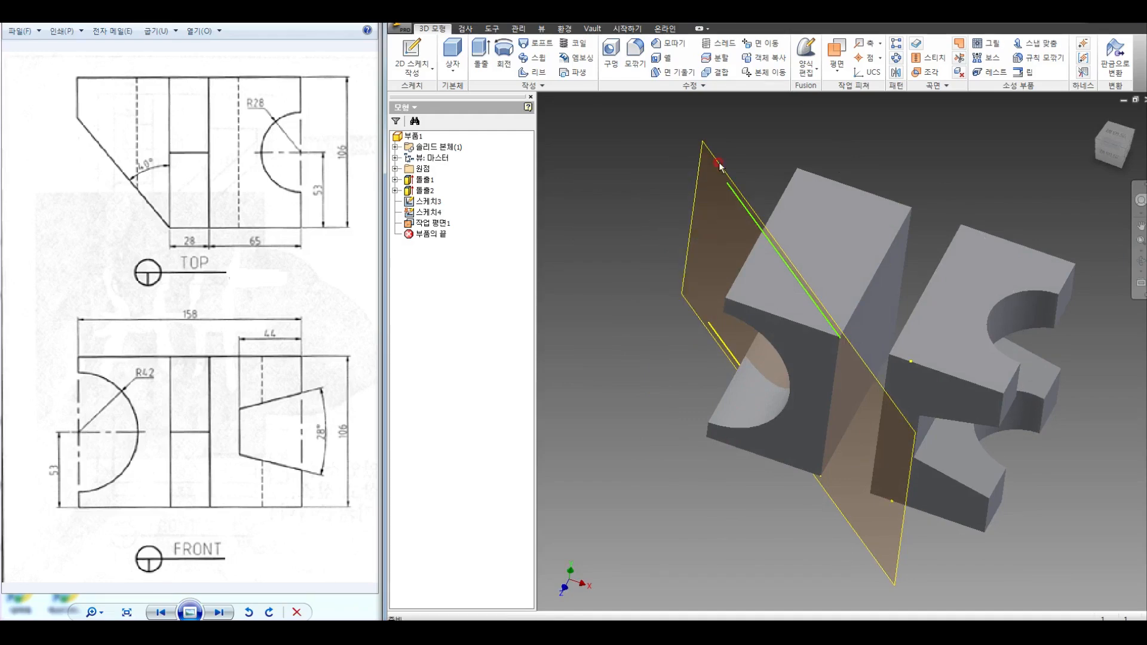
click(714, 58)
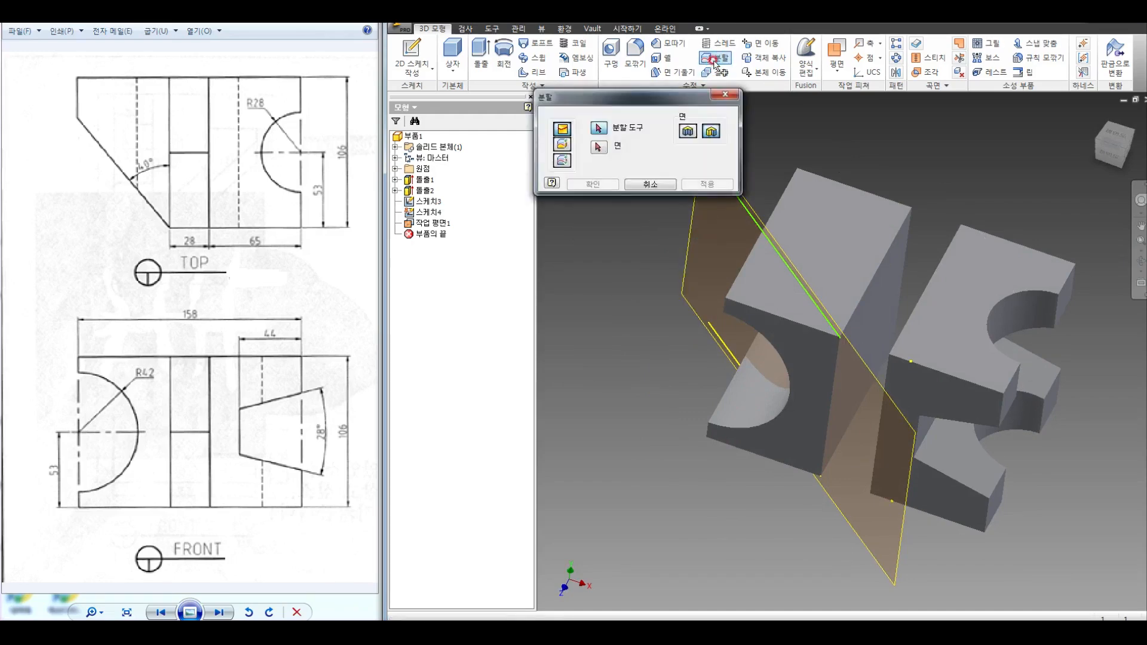
click(694, 231)
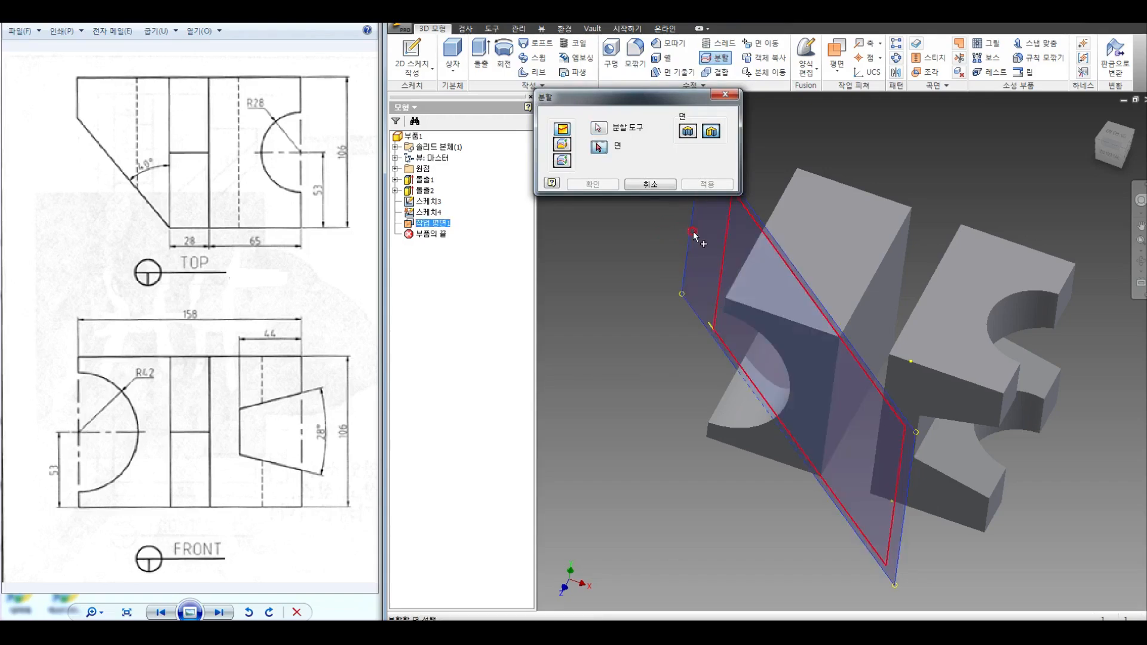
click(561, 145)
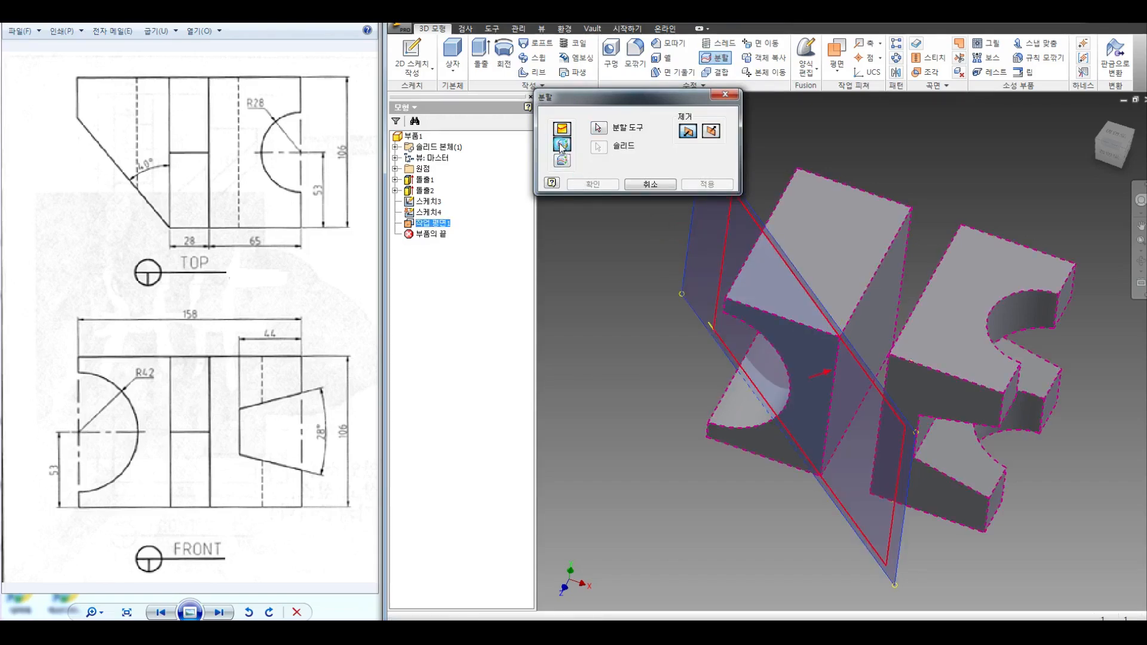
click(797, 373)
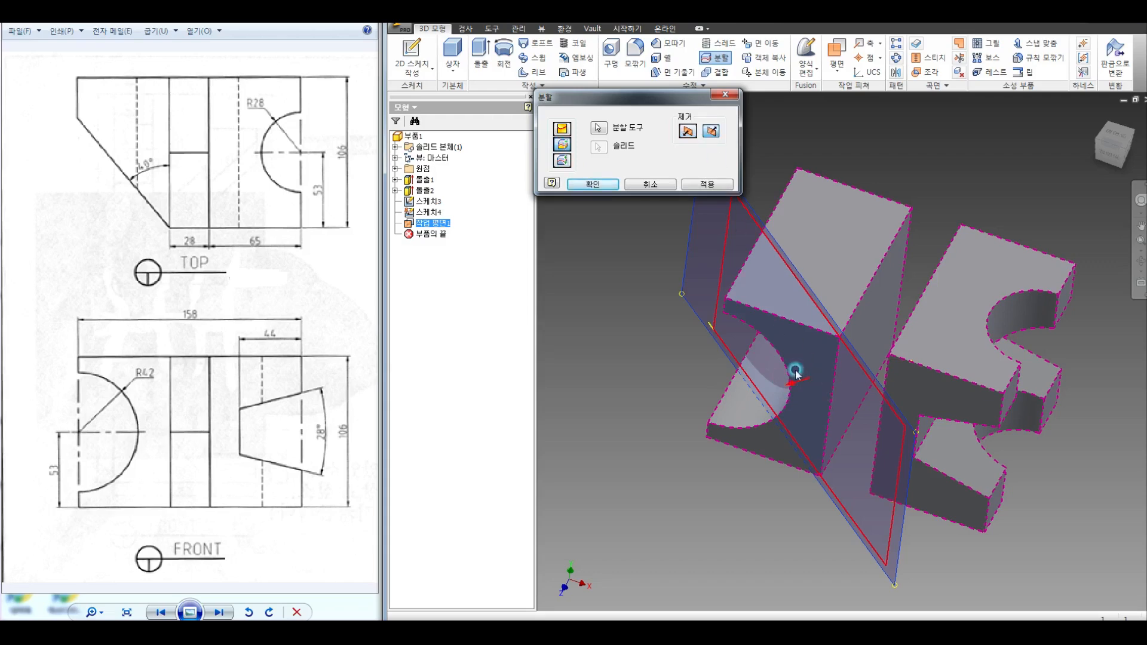
click(600, 186)
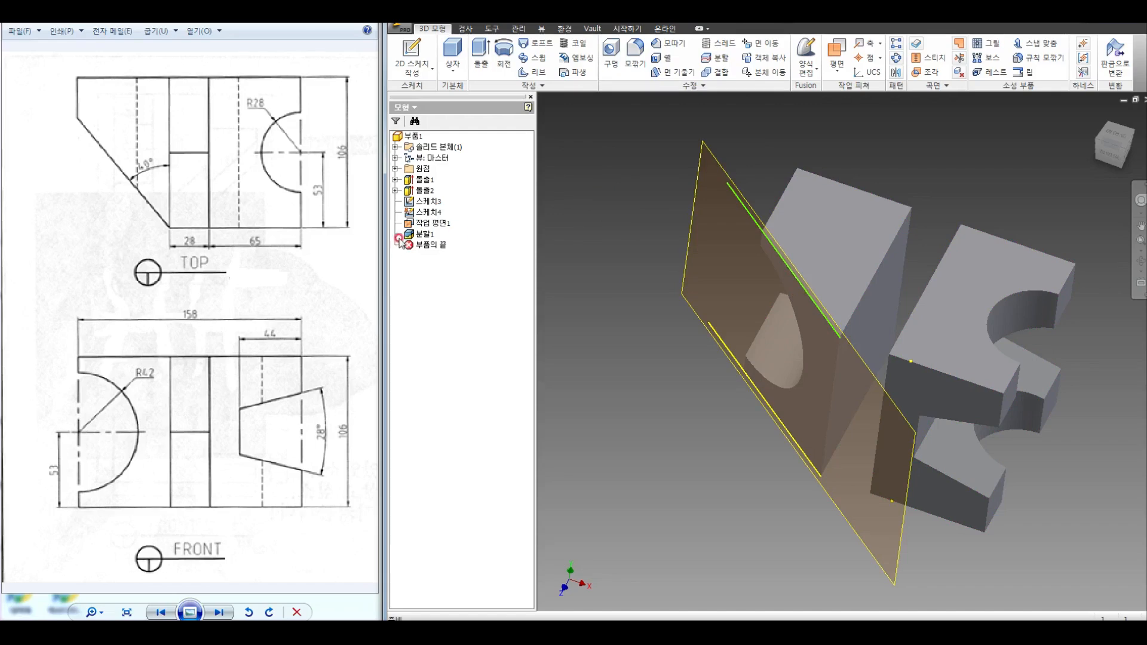
Step: Hide the slanted work plane and the two sketches containing the slanted line and its projection
right_click(429, 225)
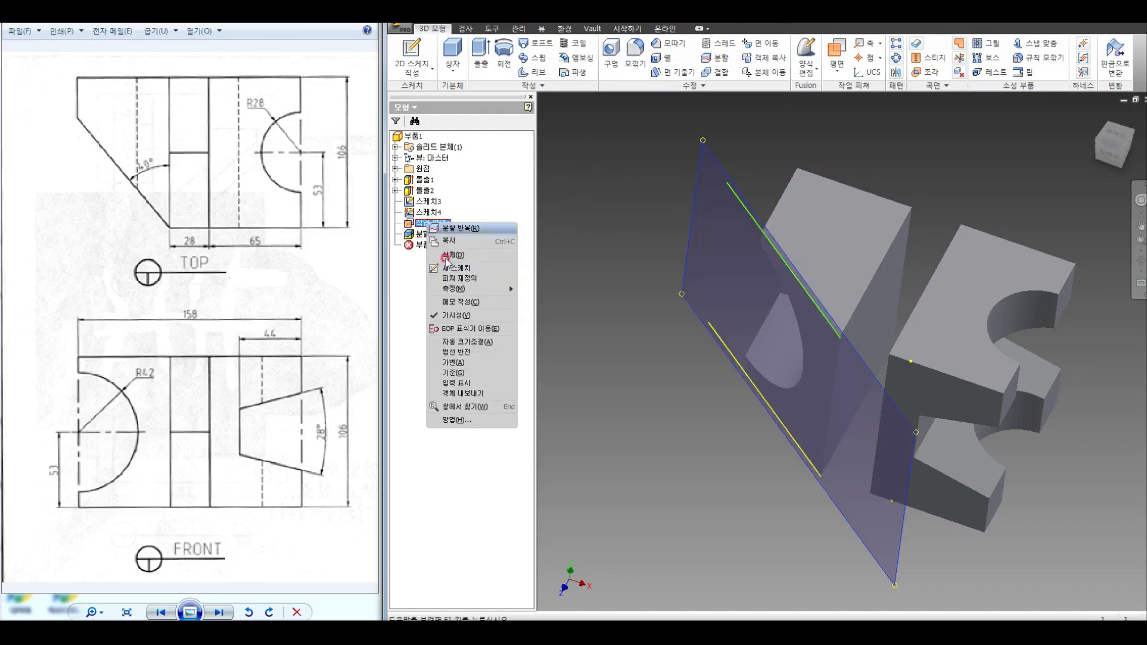
click(458, 315)
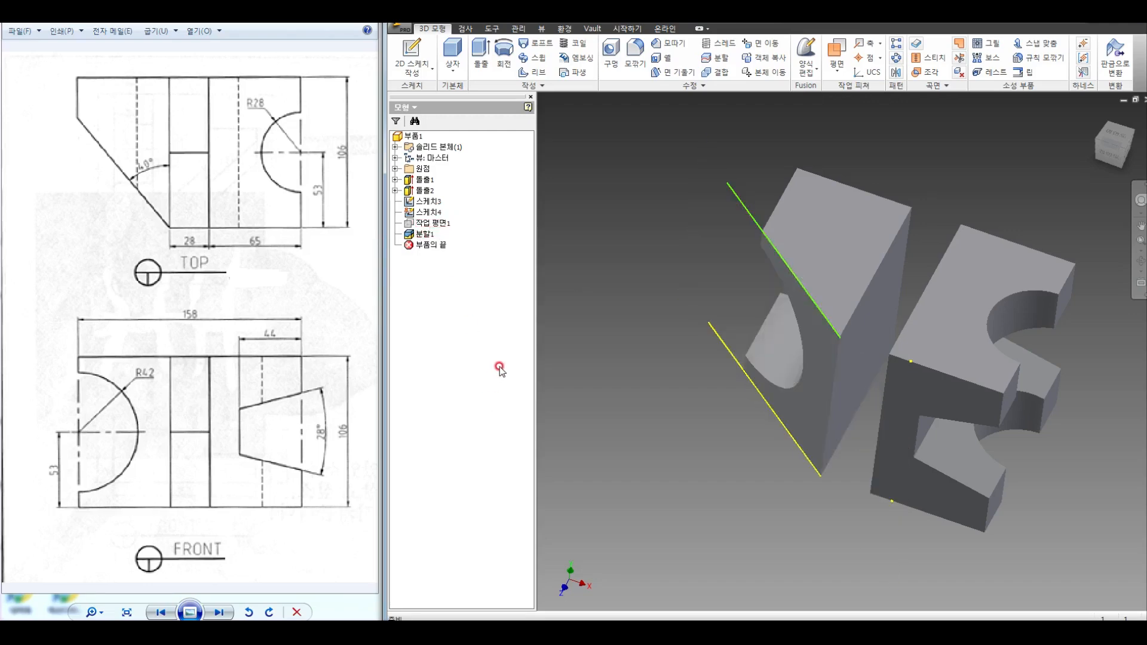
right_click(425, 213)
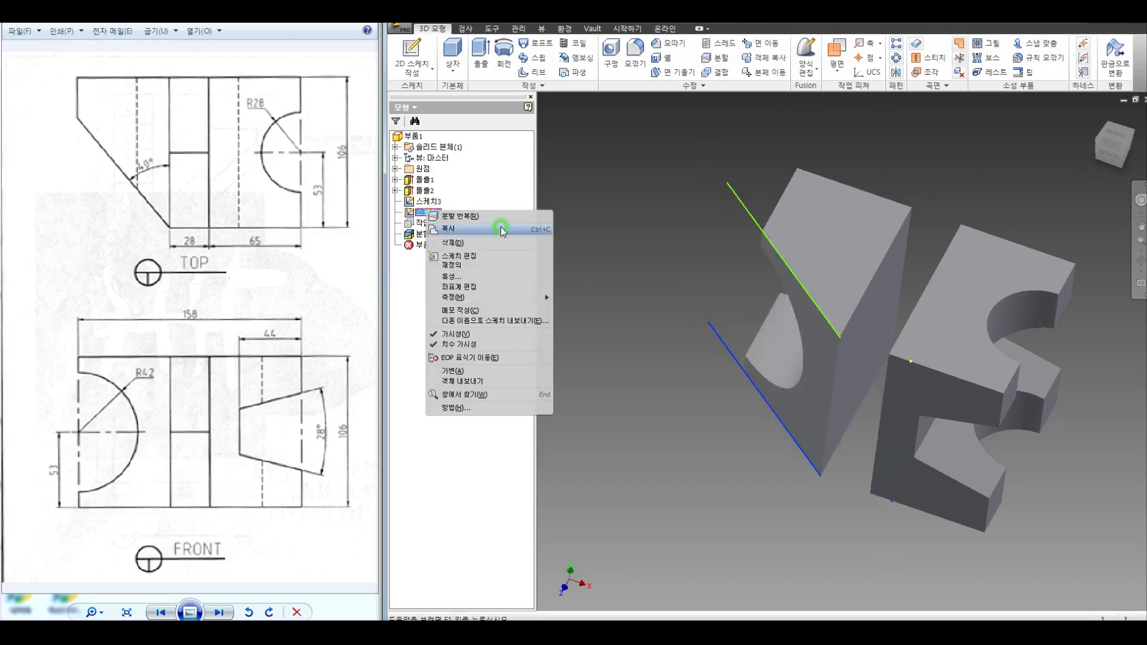
click(472, 333)
right_click(433, 202)
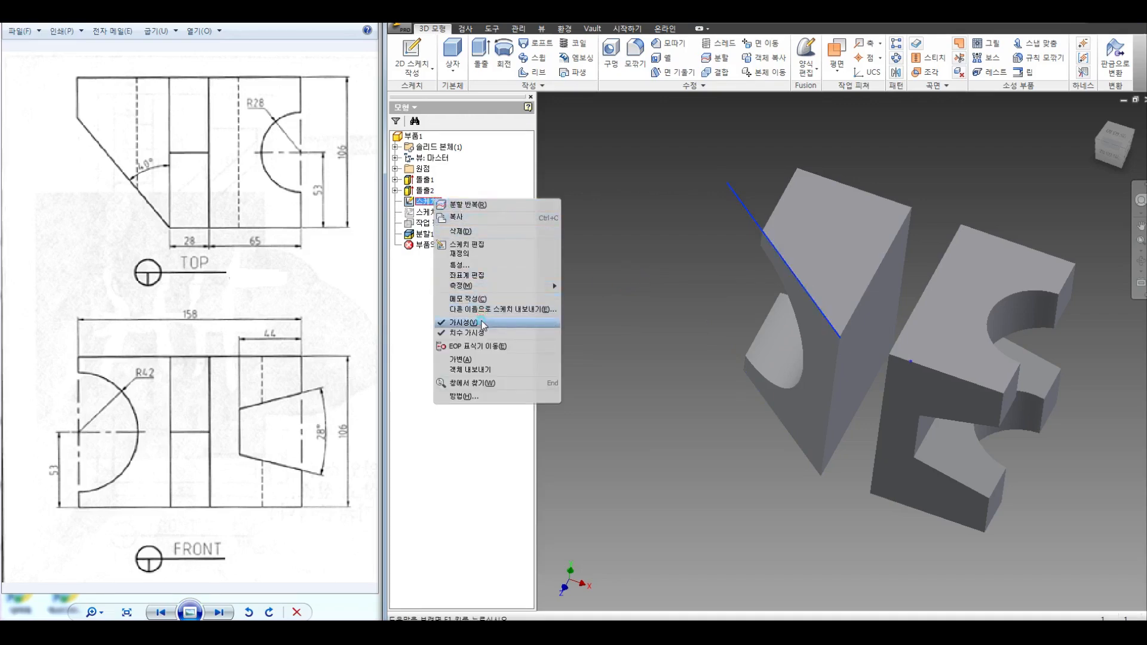
click(472, 323)
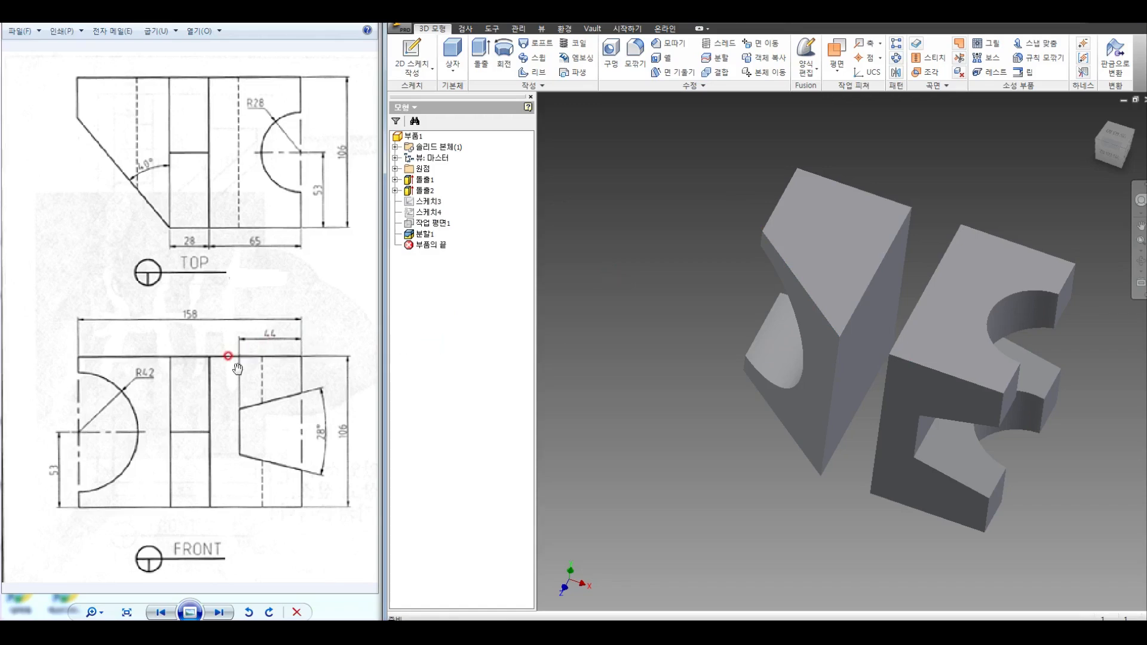
Step: Create a sketch on the R28 block's inner face that faces the gap and slice the graphics at the sketch plane
drag(249, 348, 120, 335)
scroll(206, 339, down, 3)
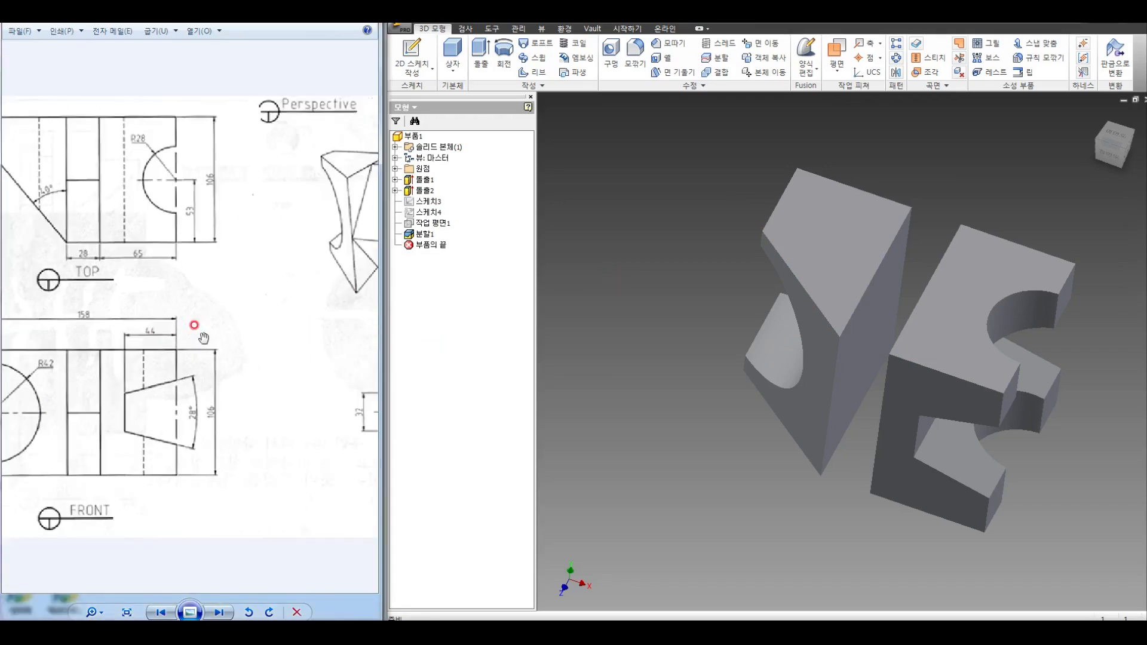
drag(256, 369, 200, 371)
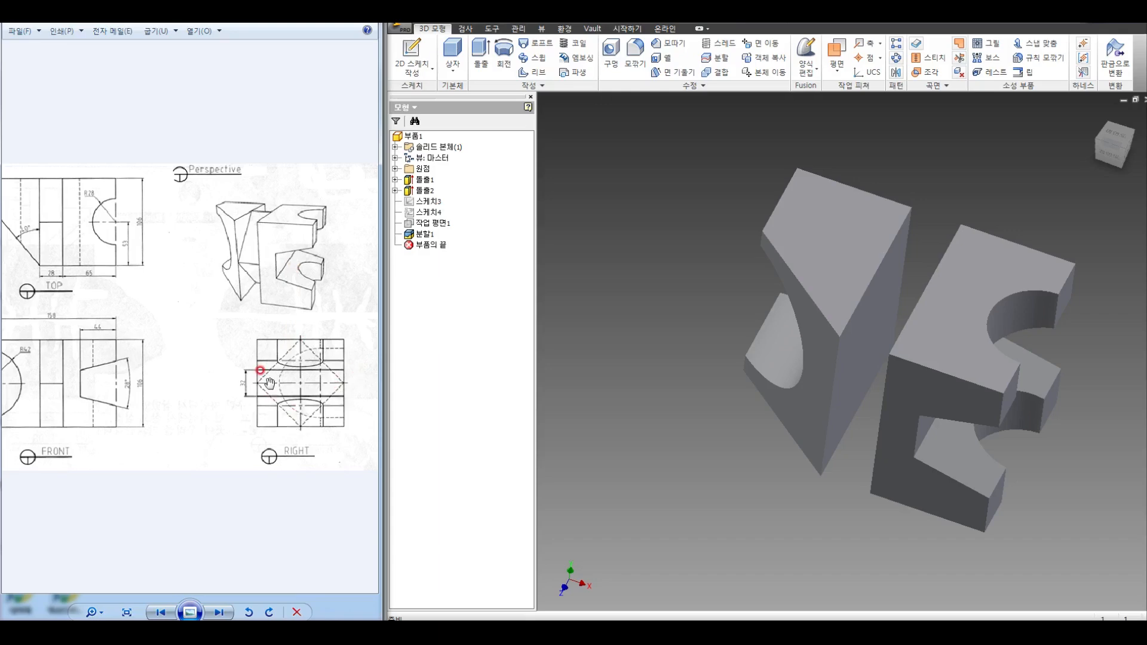
click(412, 56)
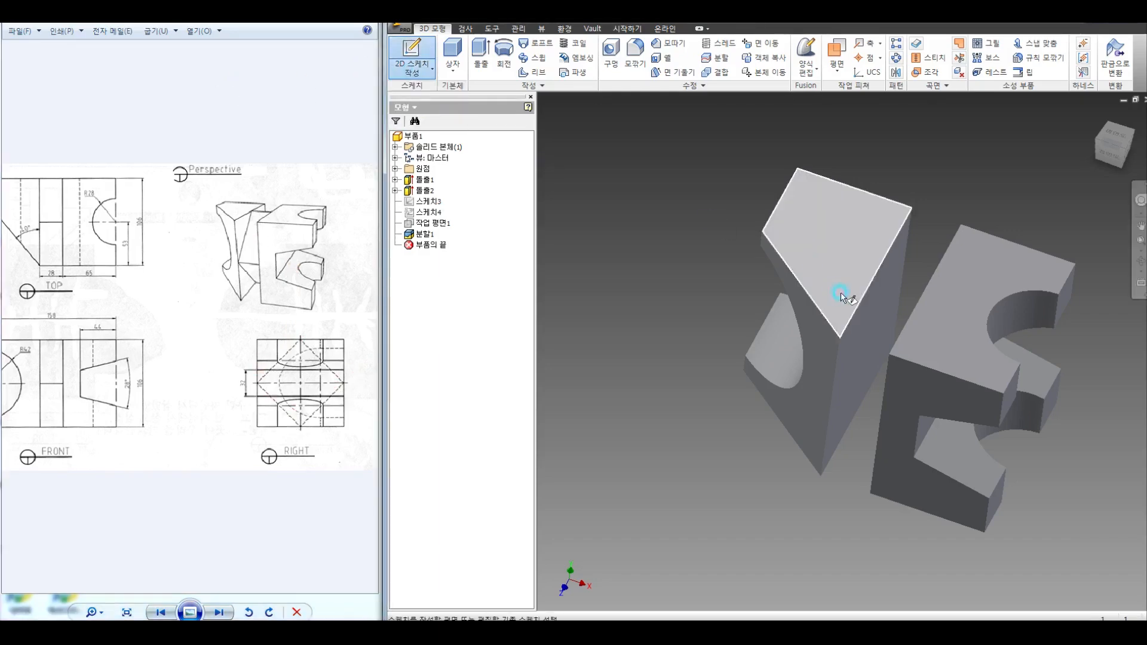
click(1135, 263)
drag(891, 359, 943, 316)
right_click(944, 318)
click(993, 328)
click(891, 320)
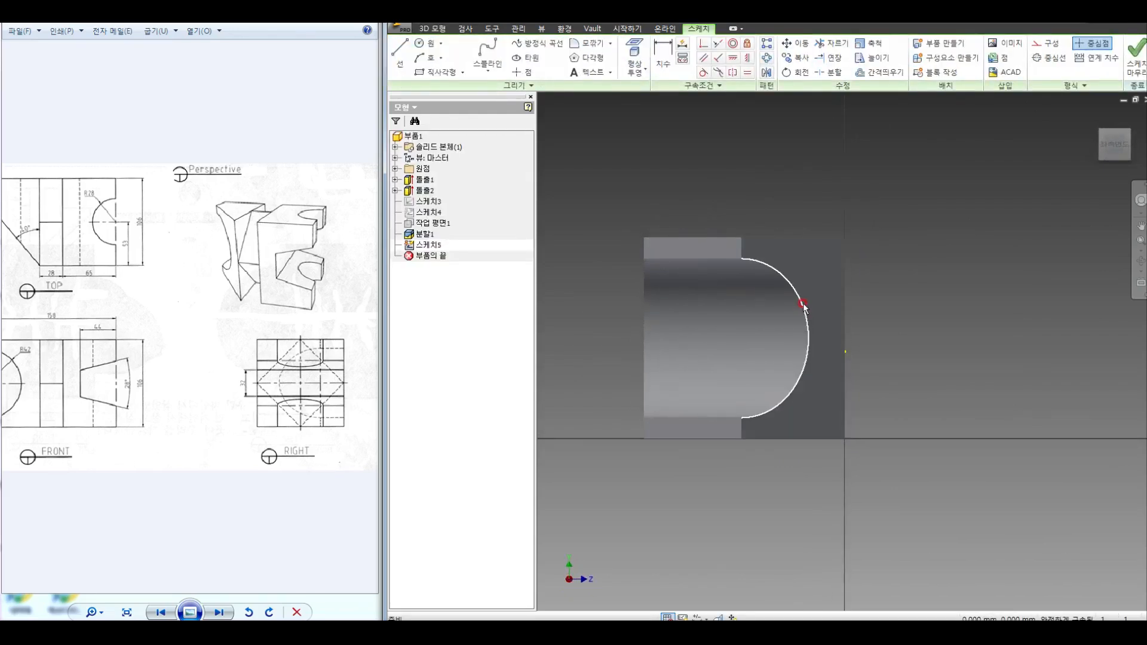
key(F7)
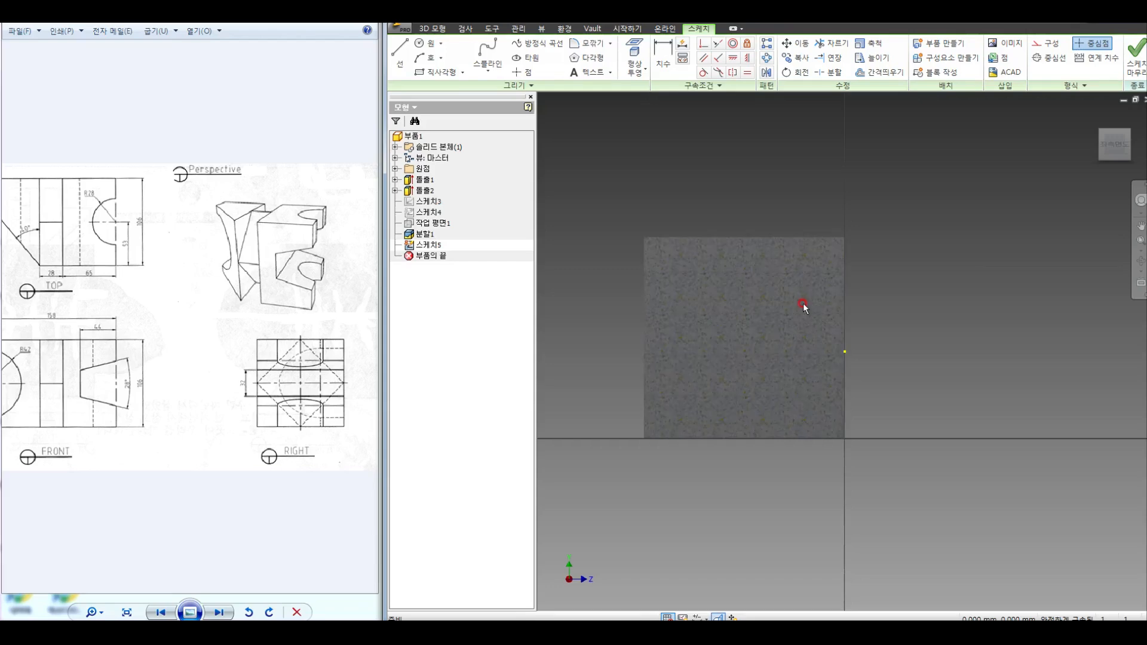
Step: Project the four outer edges of the square inner face into the sketch
click(636, 67)
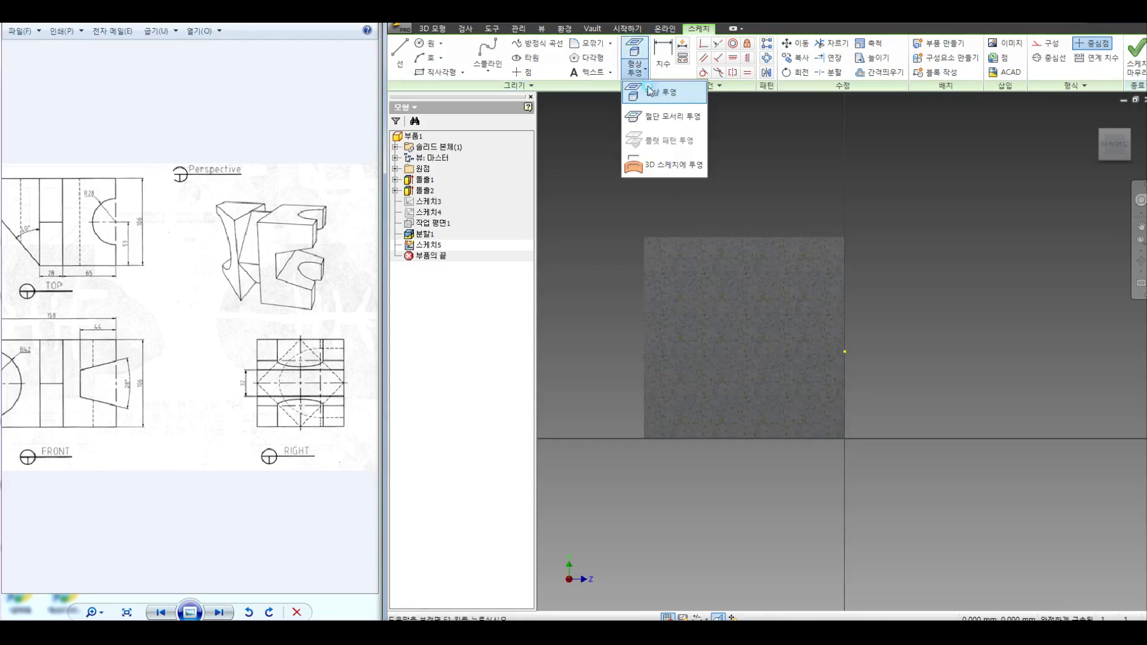
click(675, 105)
click(774, 236)
click(845, 323)
click(644, 338)
Step: Draw a diamond of four lines connecting the midpoints of the projected square's edges
key(l)
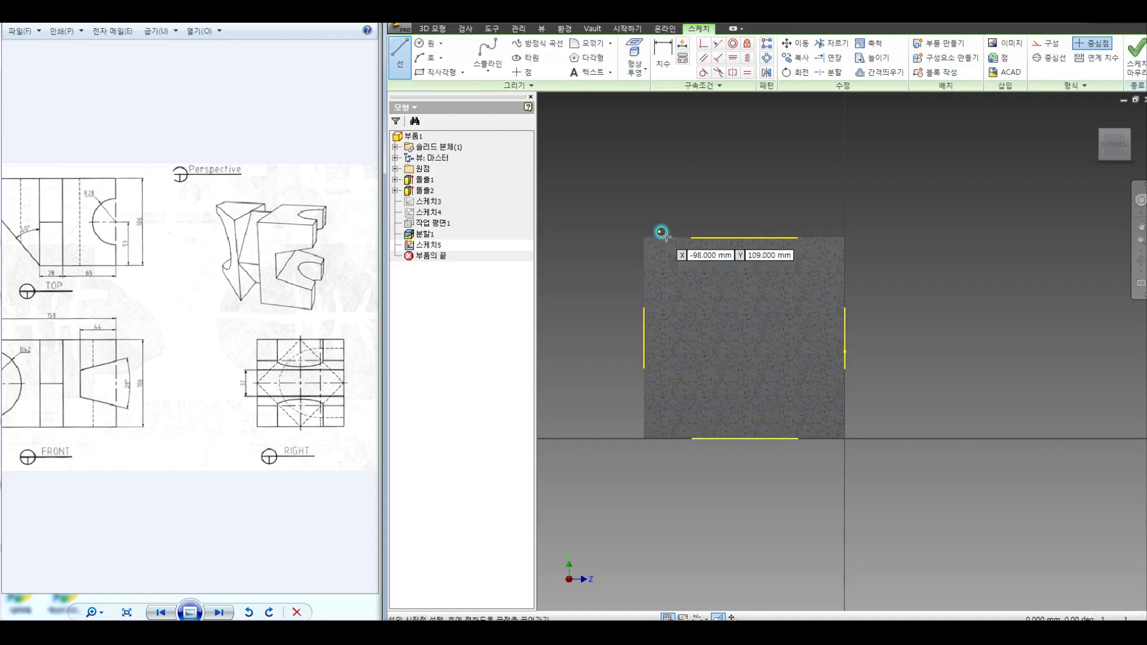
click(744, 238)
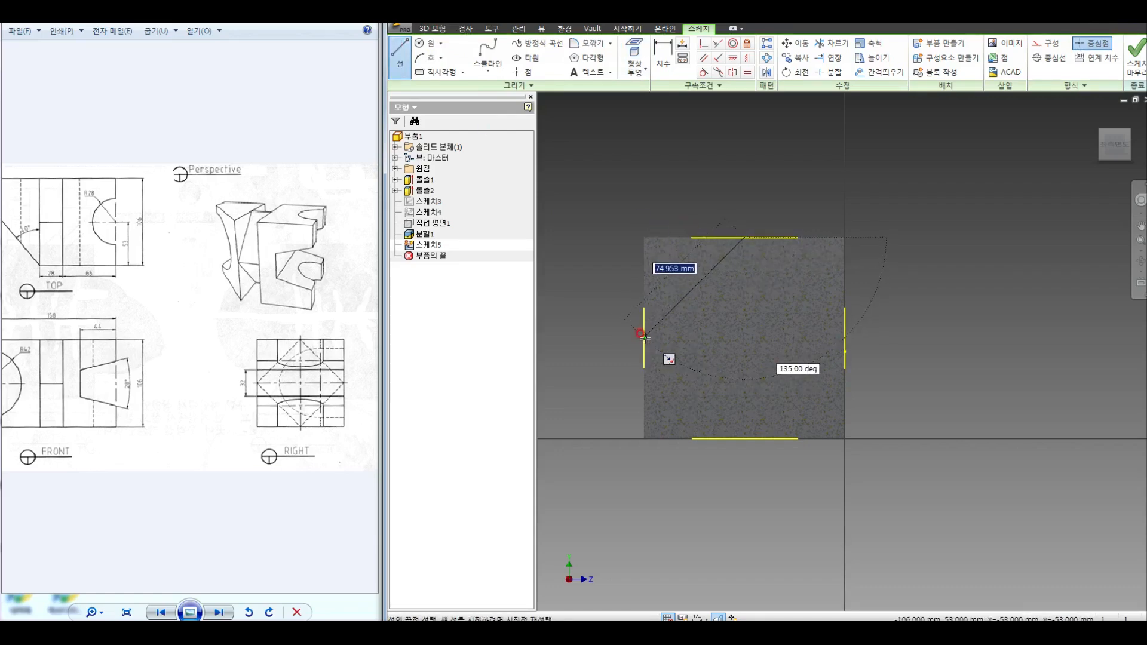
click(644, 337)
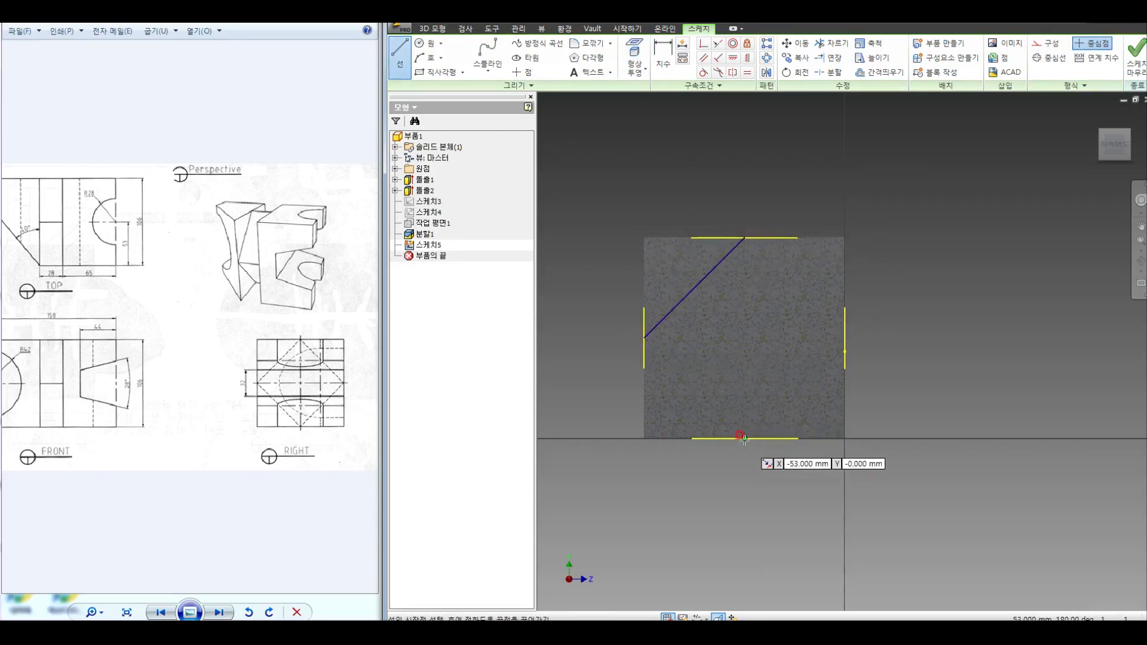
click(644, 338)
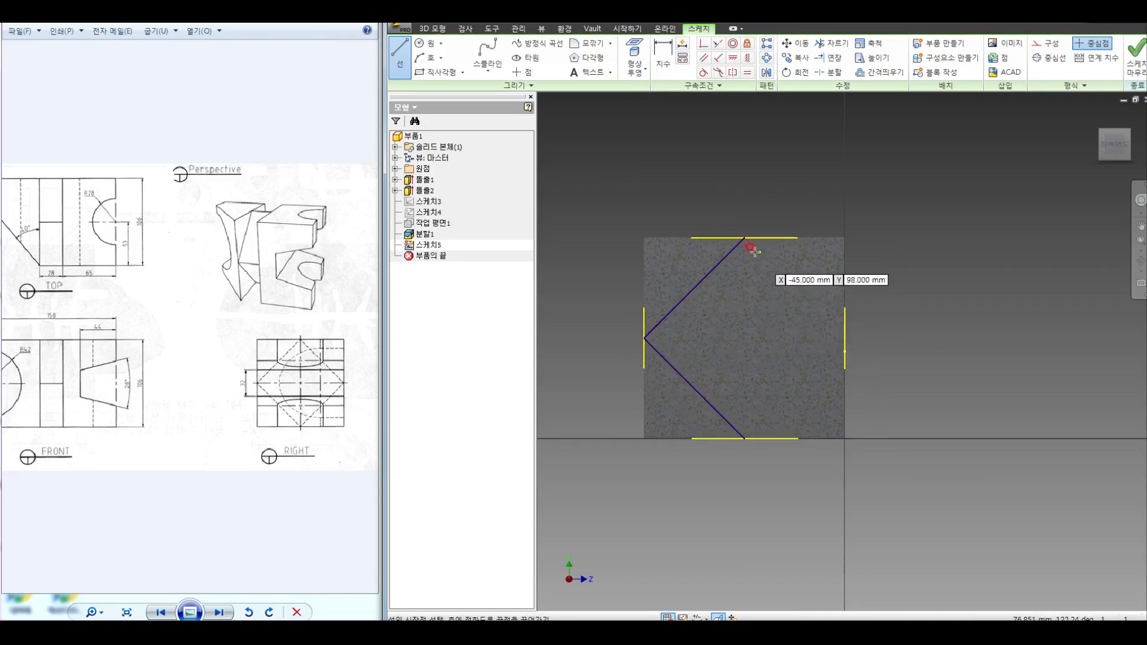
click(744, 238)
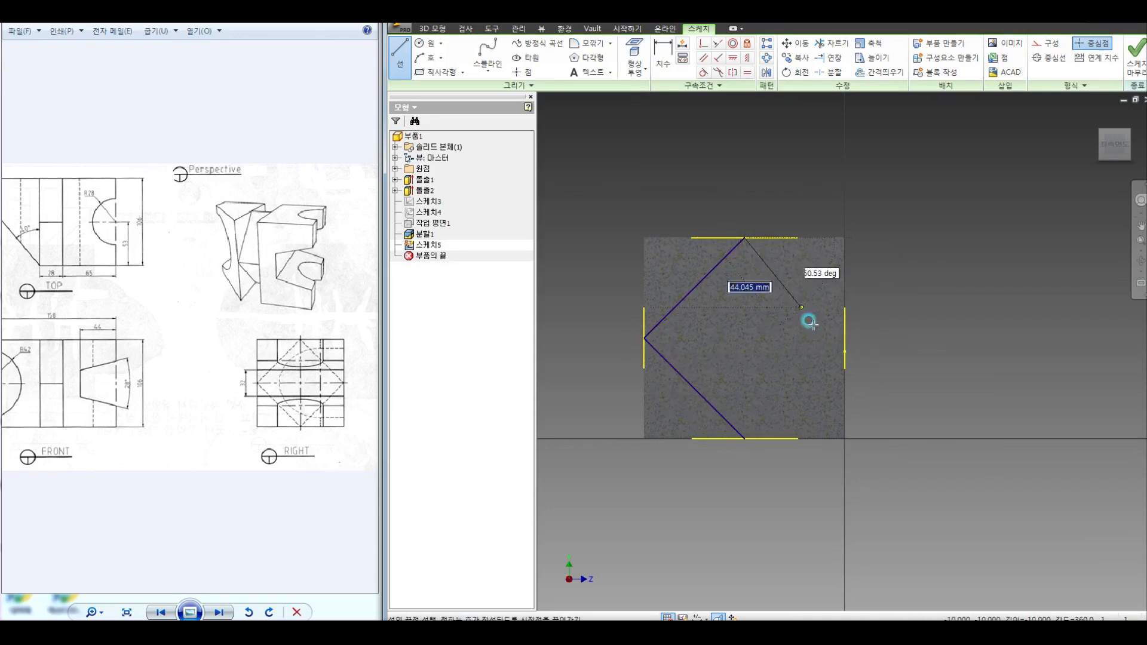
click(845, 337)
click(740, 435)
right_click(854, 293)
click(884, 356)
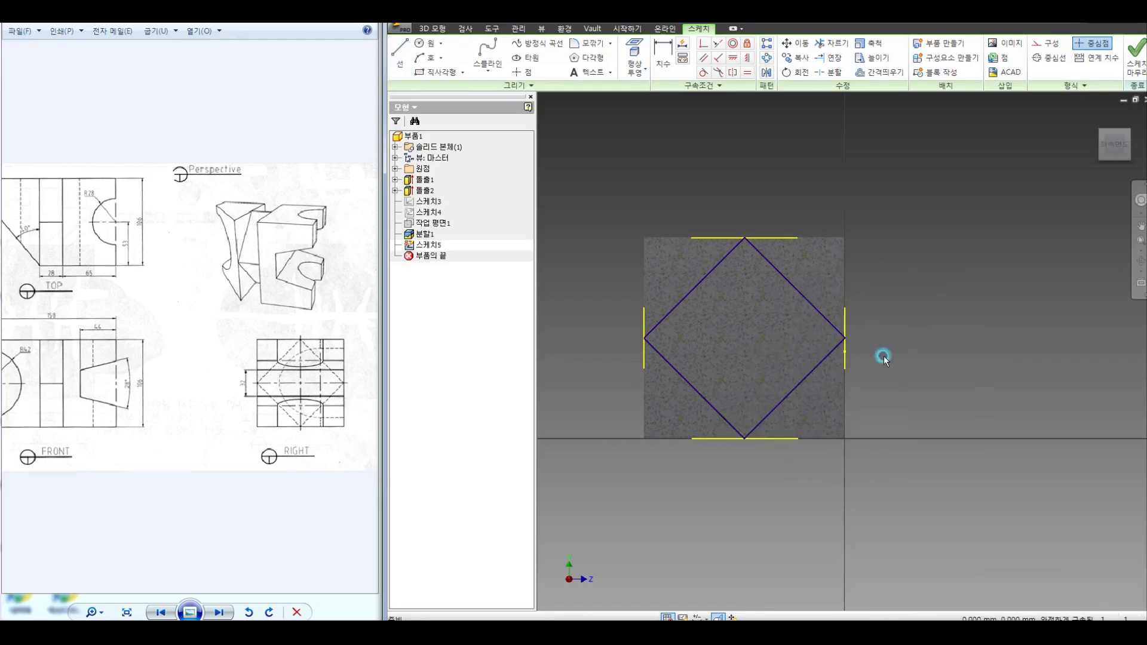
Step: Delete the four projected edges around the diamond, leaving only the diamond profile
click(843, 314)
key(Delete)
drag(833, 210, 788, 243)
key(Delete)
drag(661, 289, 622, 313)
key(Delete)
drag(820, 426, 794, 456)
key(Delete)
Step: Finish the sketch and extrude the diamond profile 28 mm across the gap to join the two blocks
click(1135, 54)
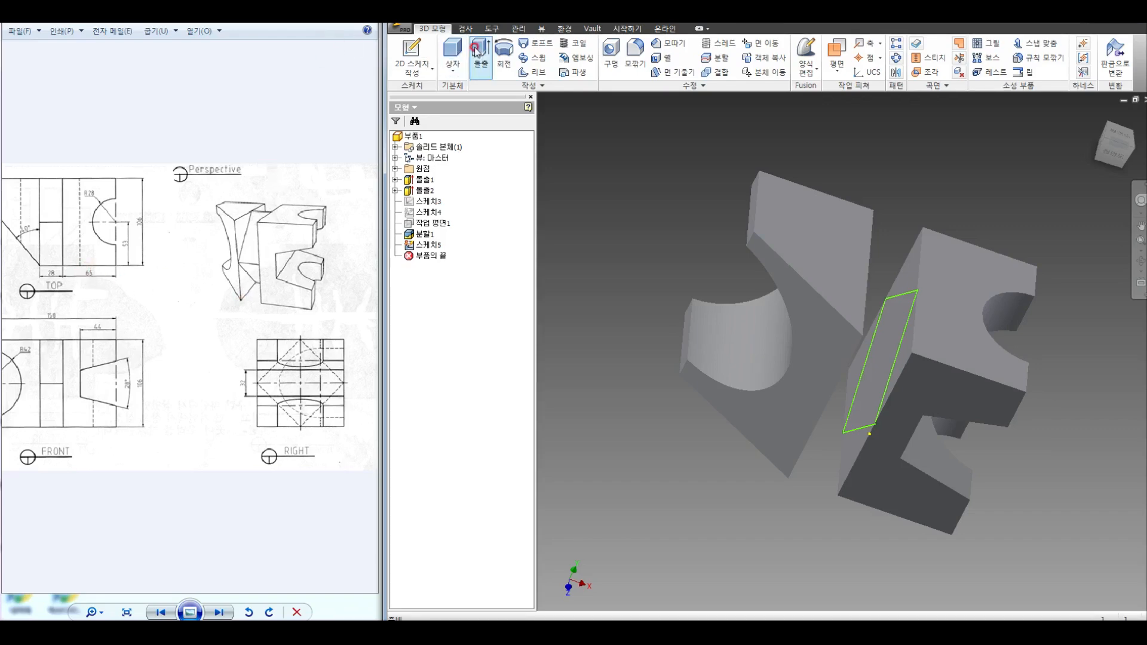
scroll(105, 311, up, 3)
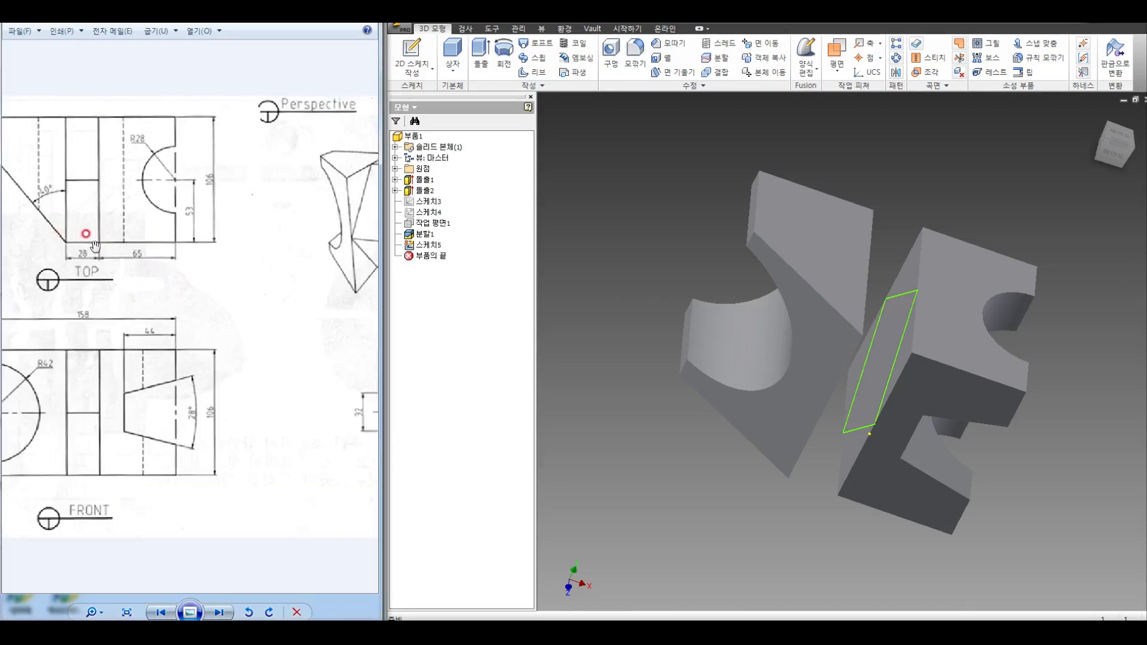
click(482, 51)
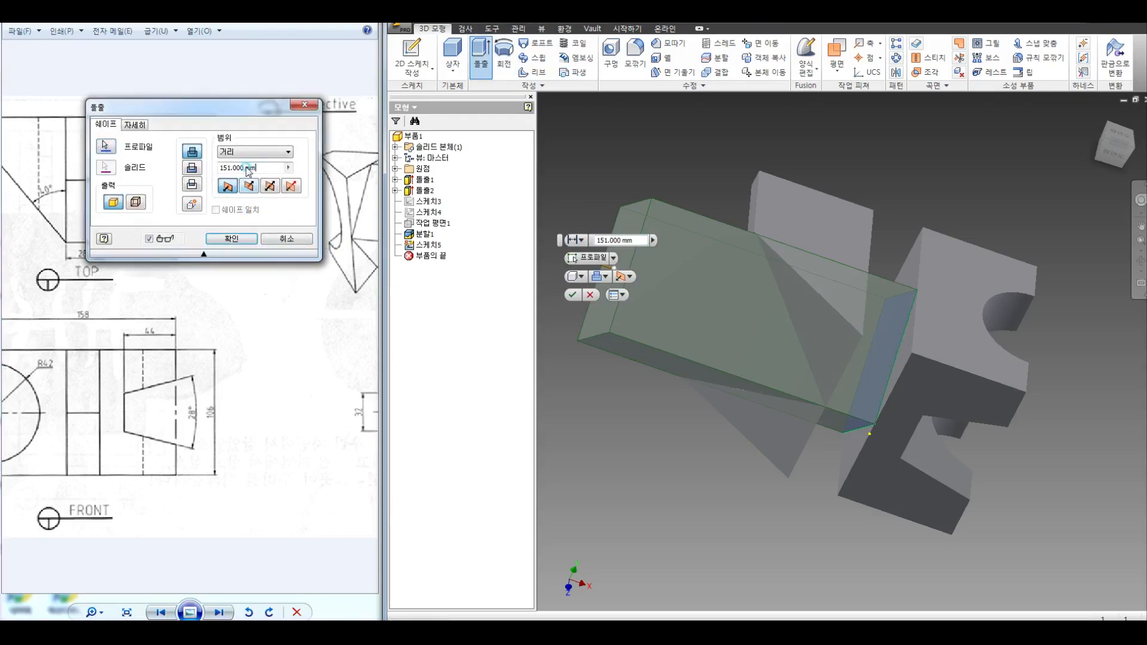
text(28)
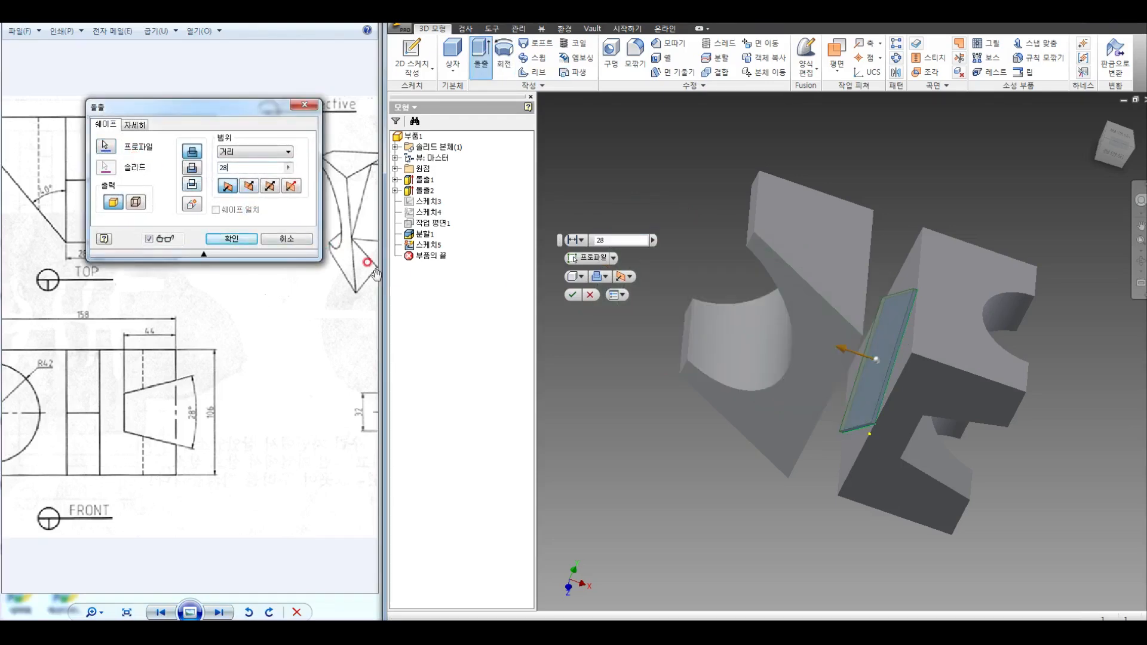
click(230, 240)
click(1141, 261)
drag(818, 323, 777, 302)
key(Escape)
scroll(872, 275, down, 1)
middle_drag(851, 262, 785, 218)
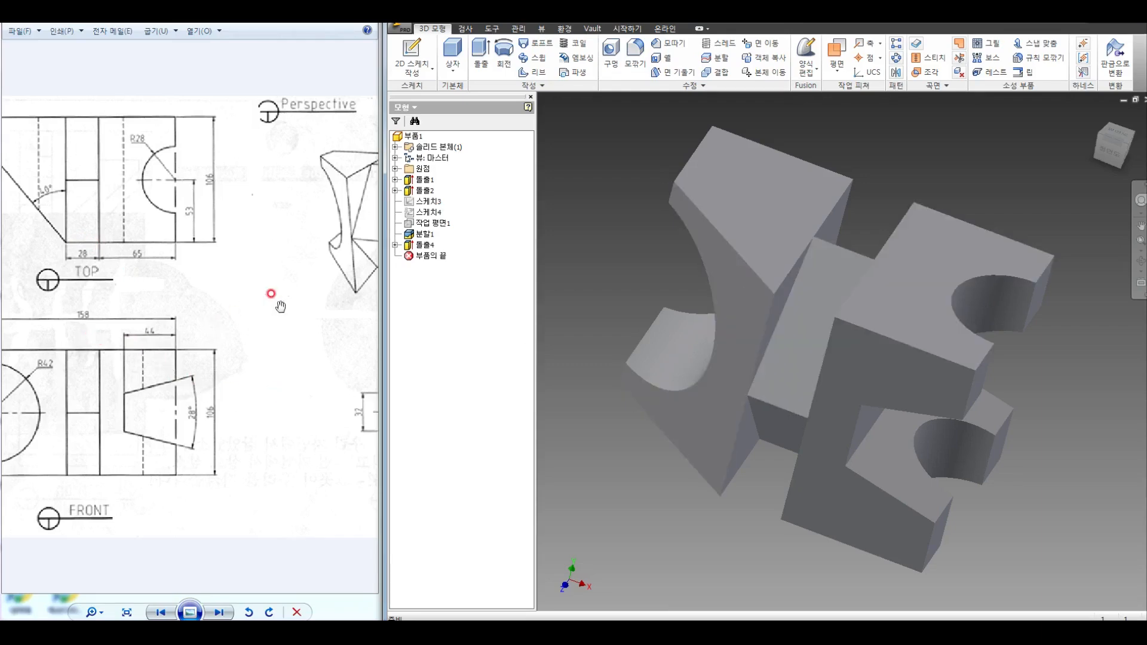
Step: Edit the diamond extrusion and change its extent from a distance to a selected face, using the slanted block's inner face
double_click(425, 245)
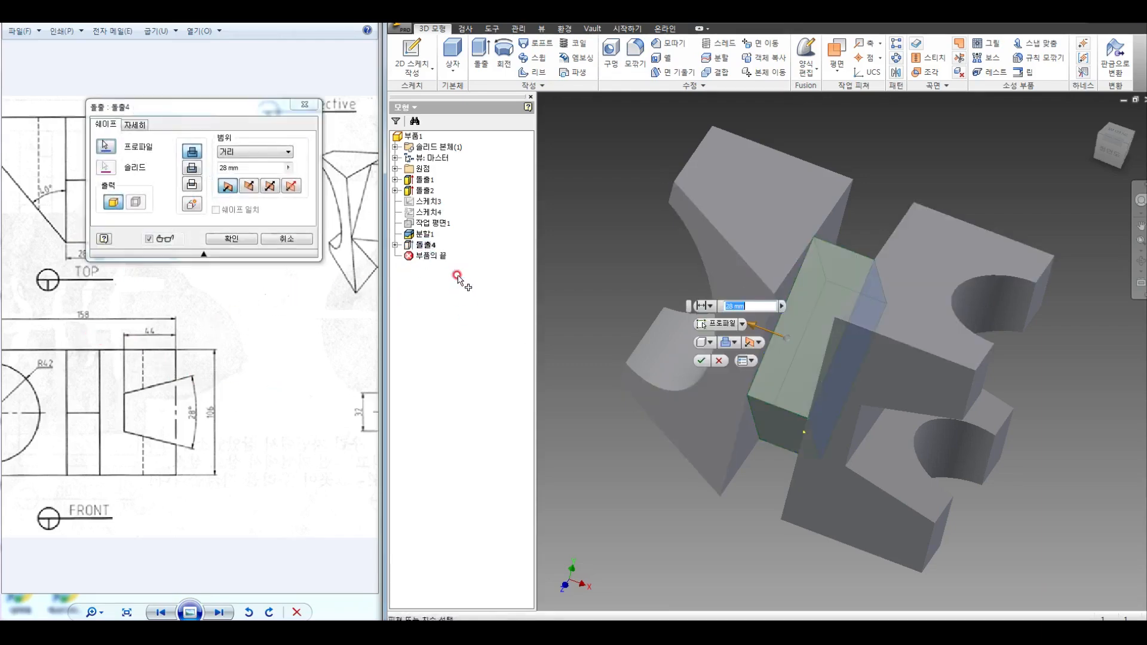
click(222, 153)
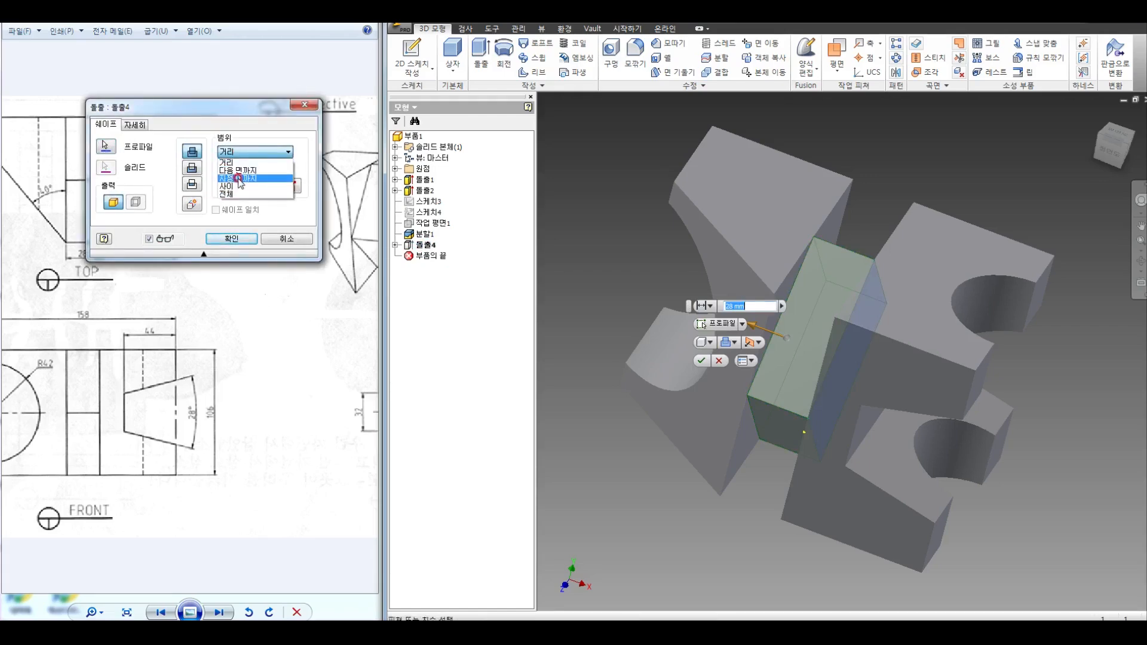
click(238, 170)
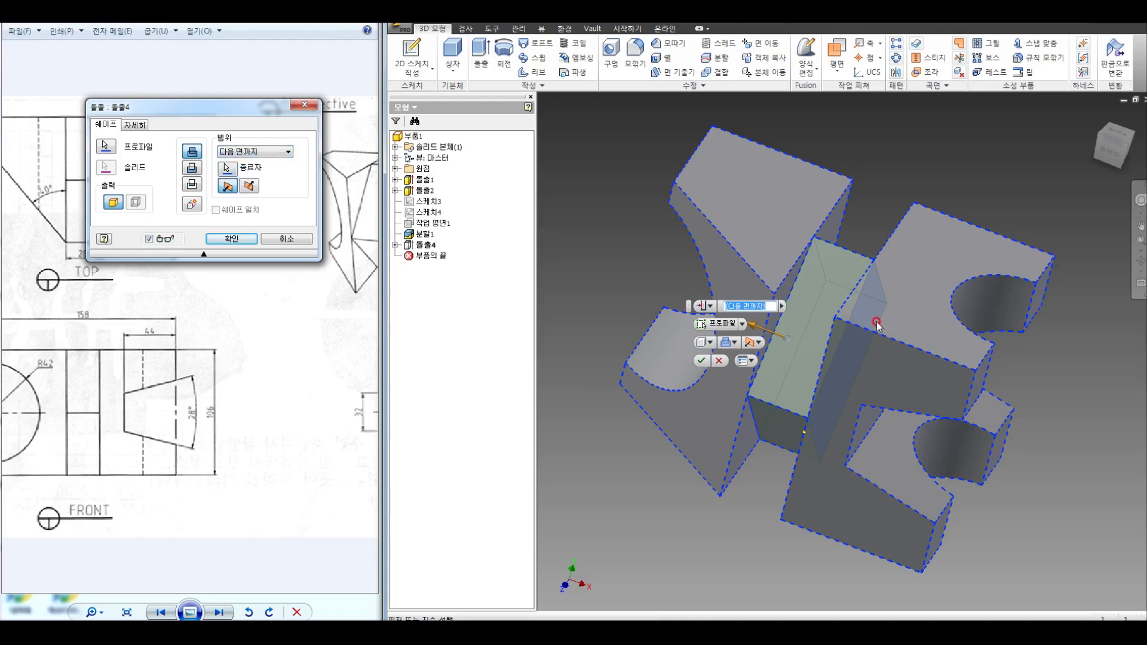
click(268, 152)
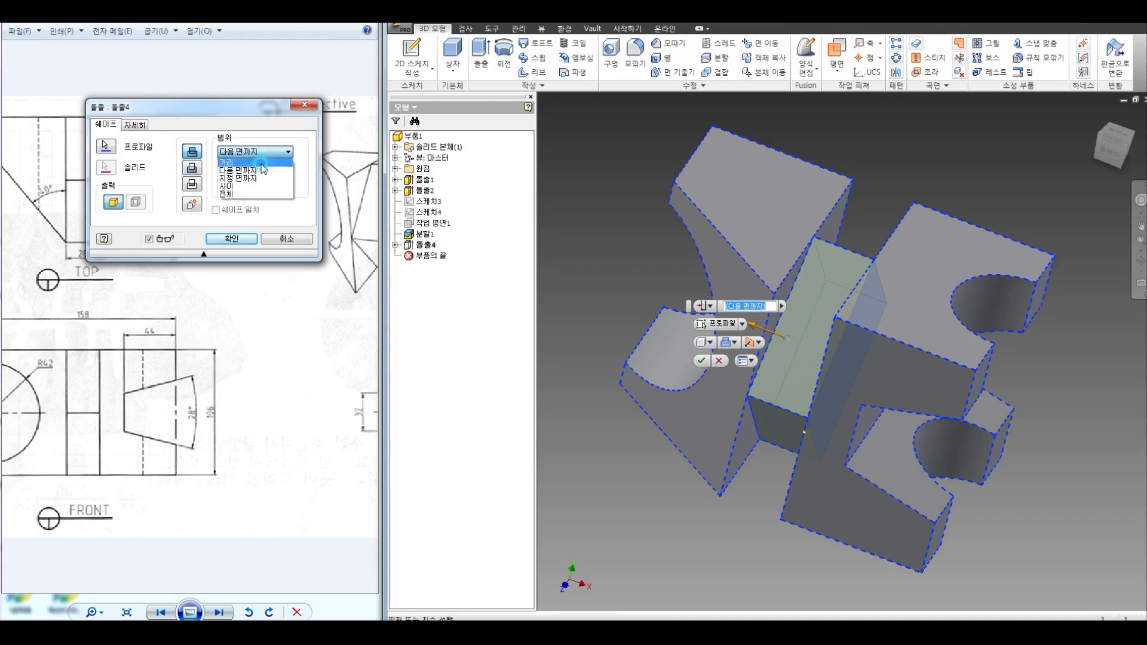
click(263, 175)
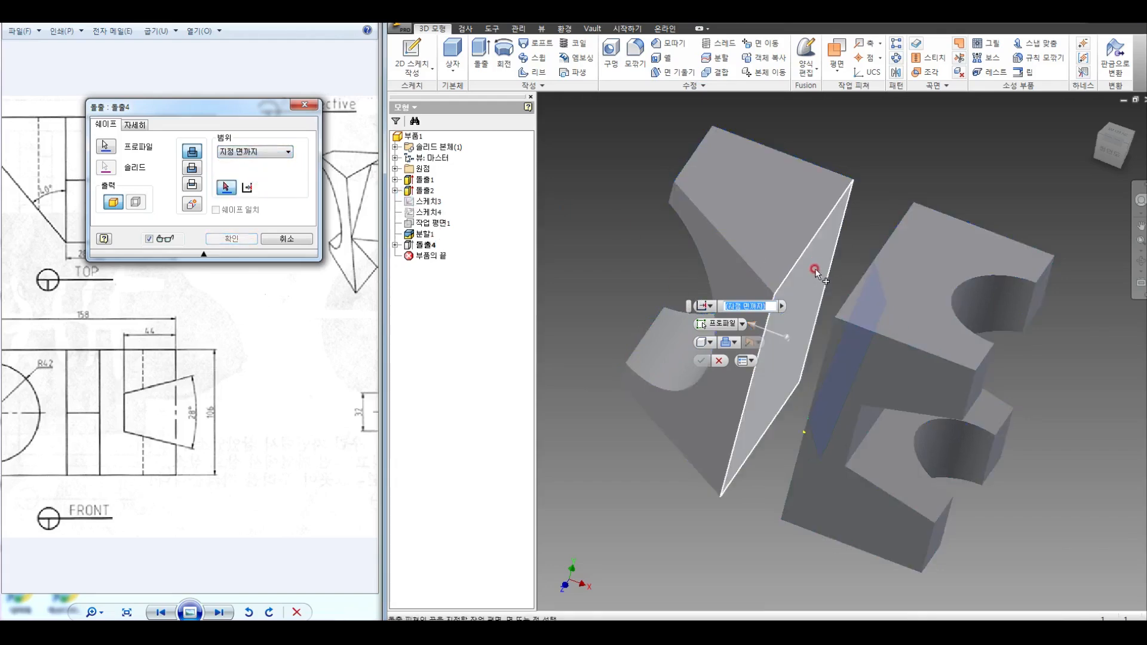
click(817, 273)
click(226, 239)
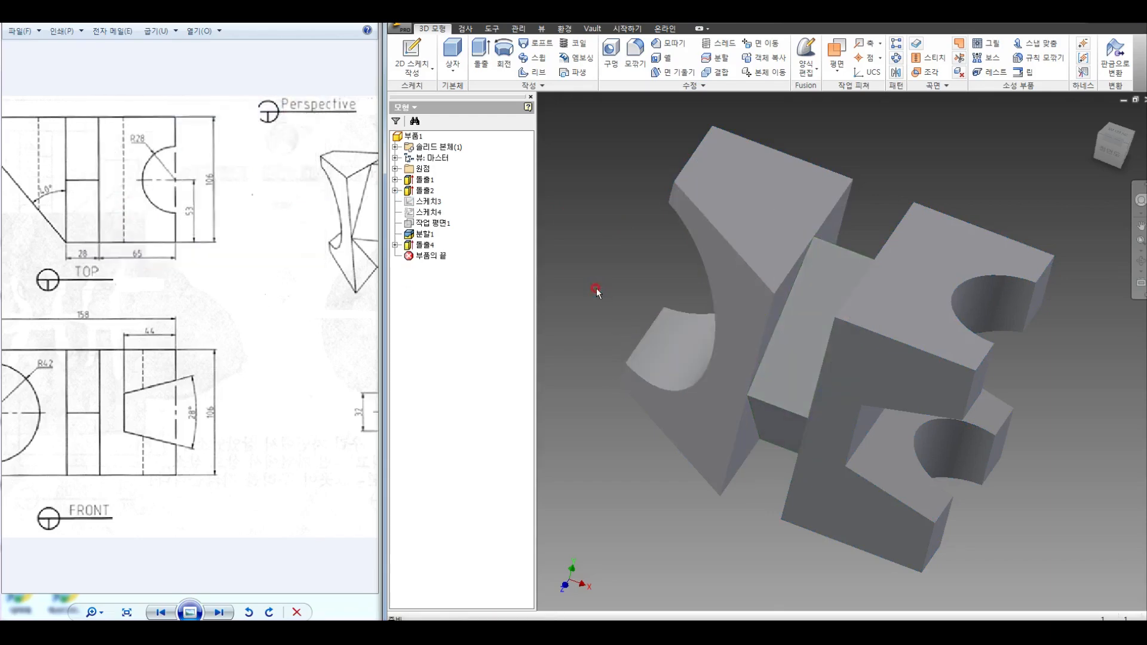
key(F6)
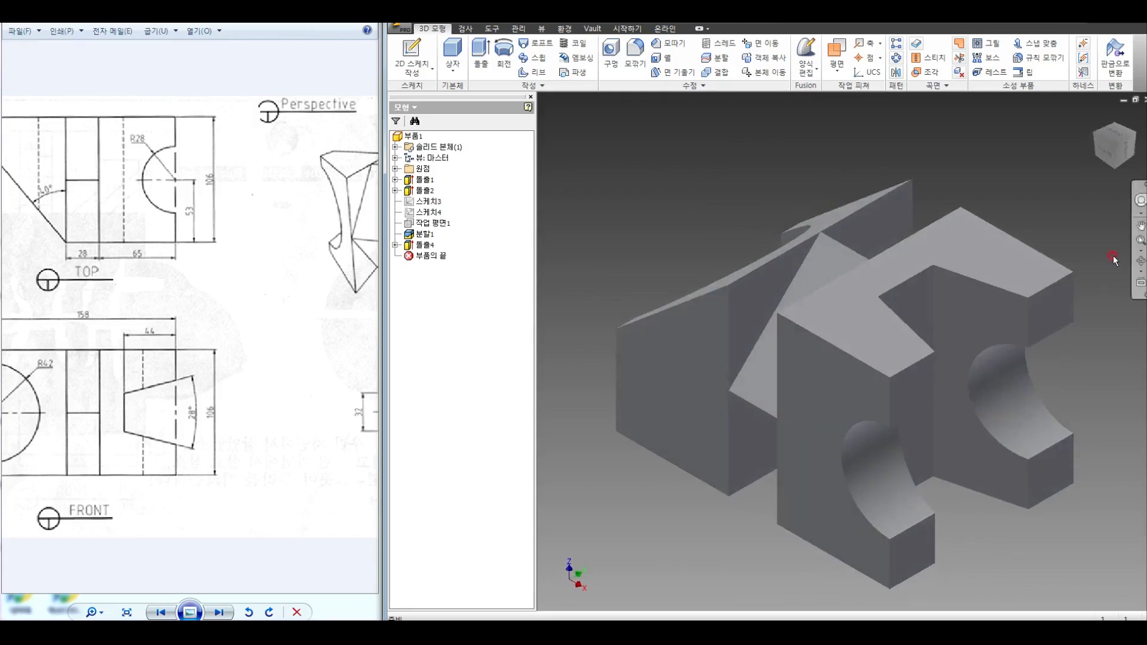
click(1141, 263)
drag(770, 366, 987, 278)
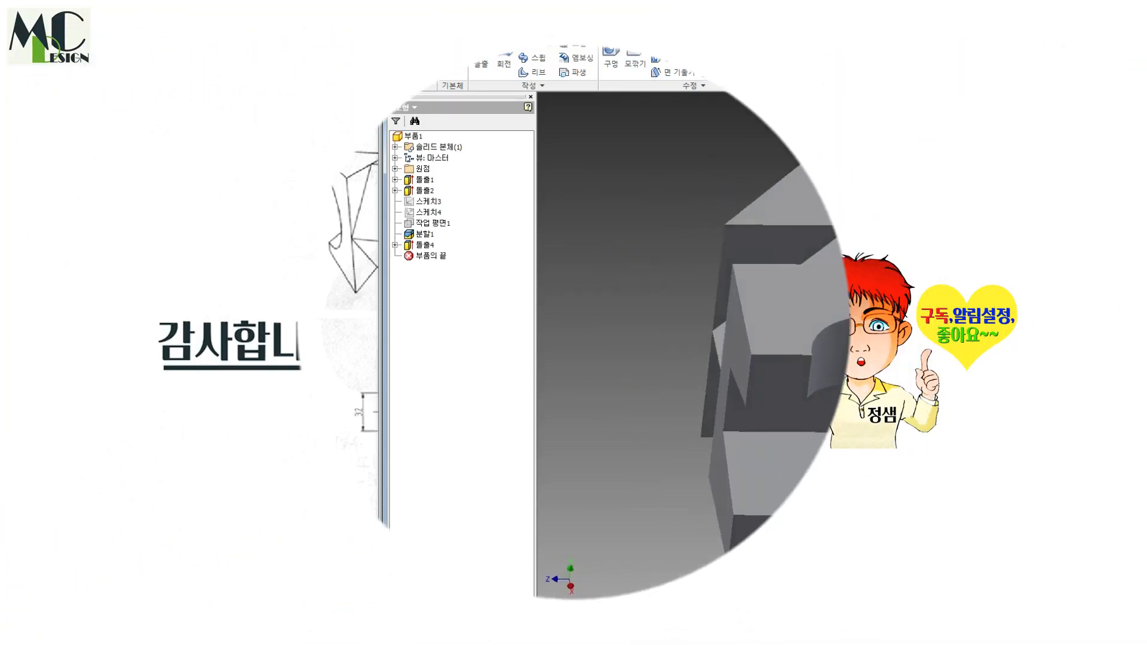